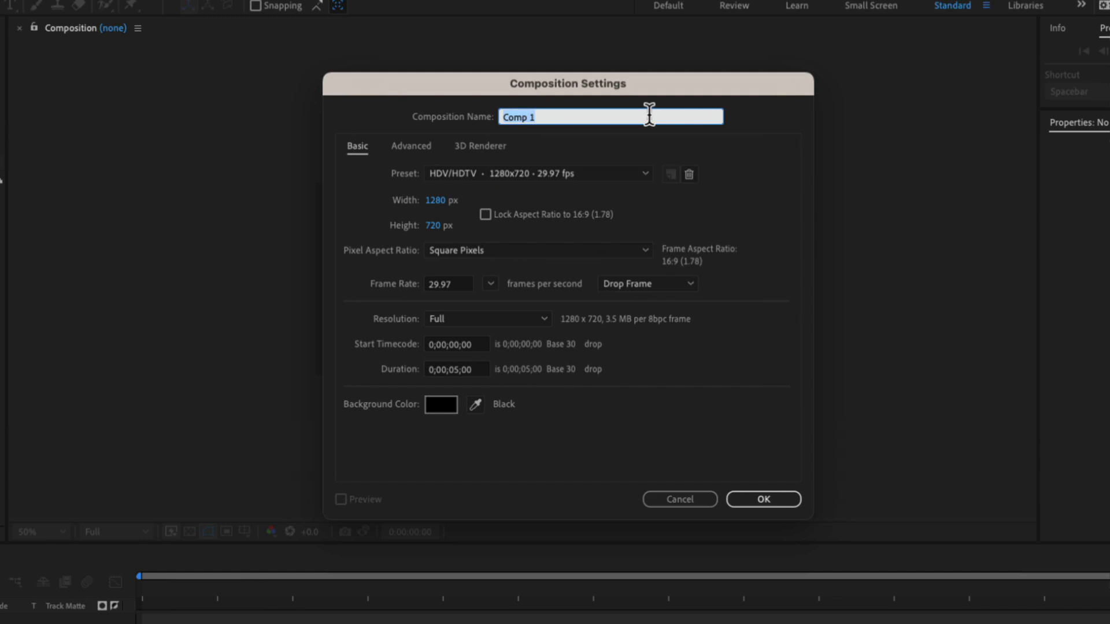
Create a composition named SUPERNOVA with the HDV/HDTV 1280x720 29.97 fps preset and a duration of 0;00;05;00
type("SUPERNOVA")
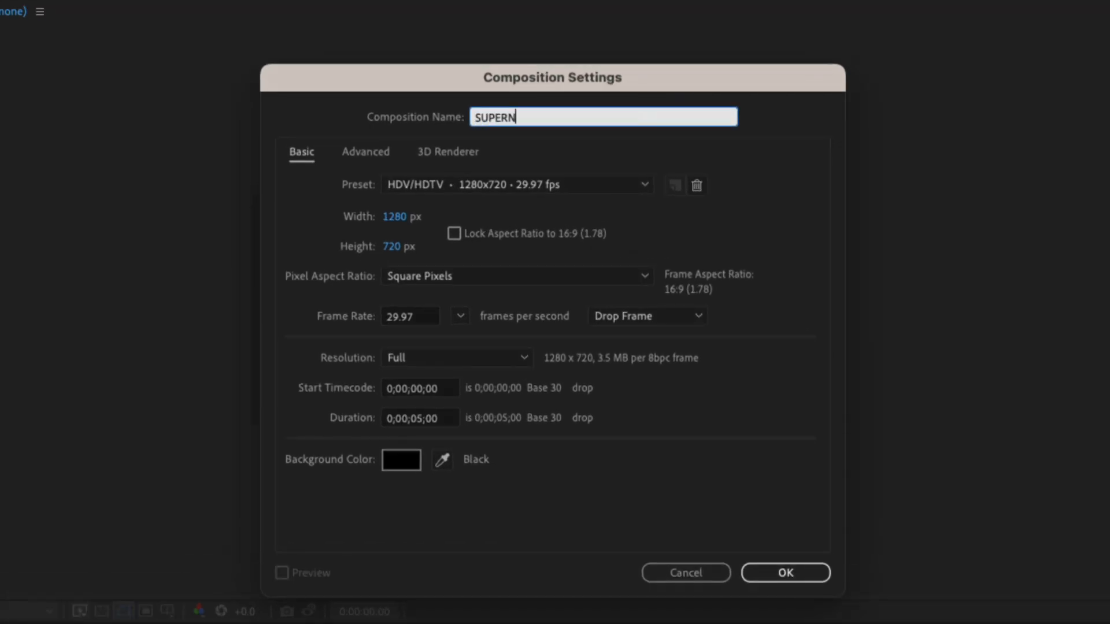
left_click(424, 186)
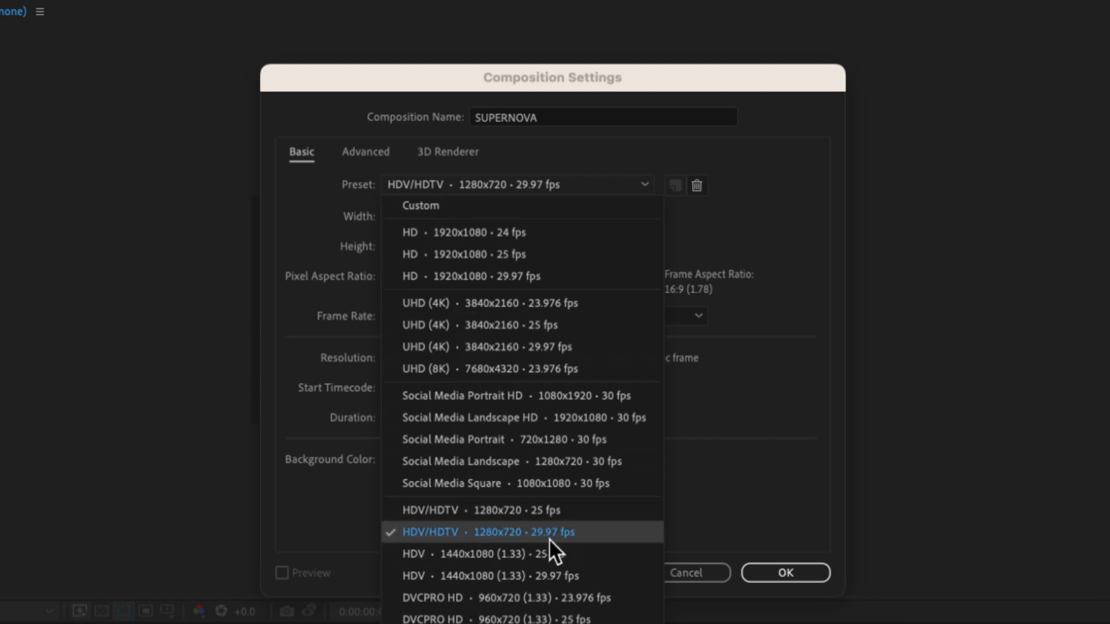
left_click(750, 506)
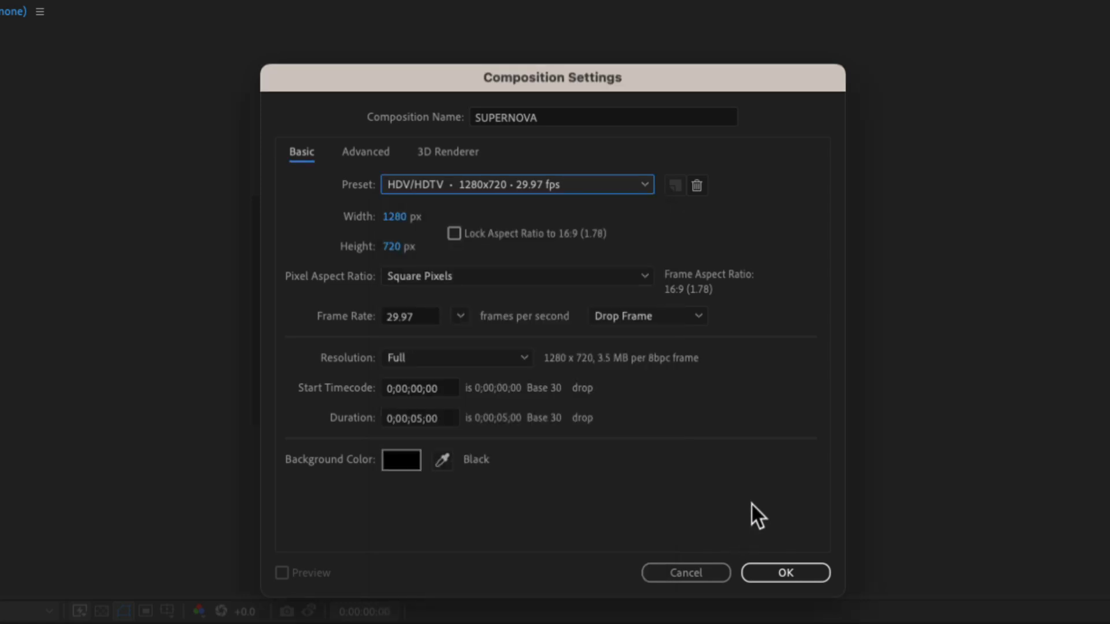
left_click(417, 425)
double_click(416, 418)
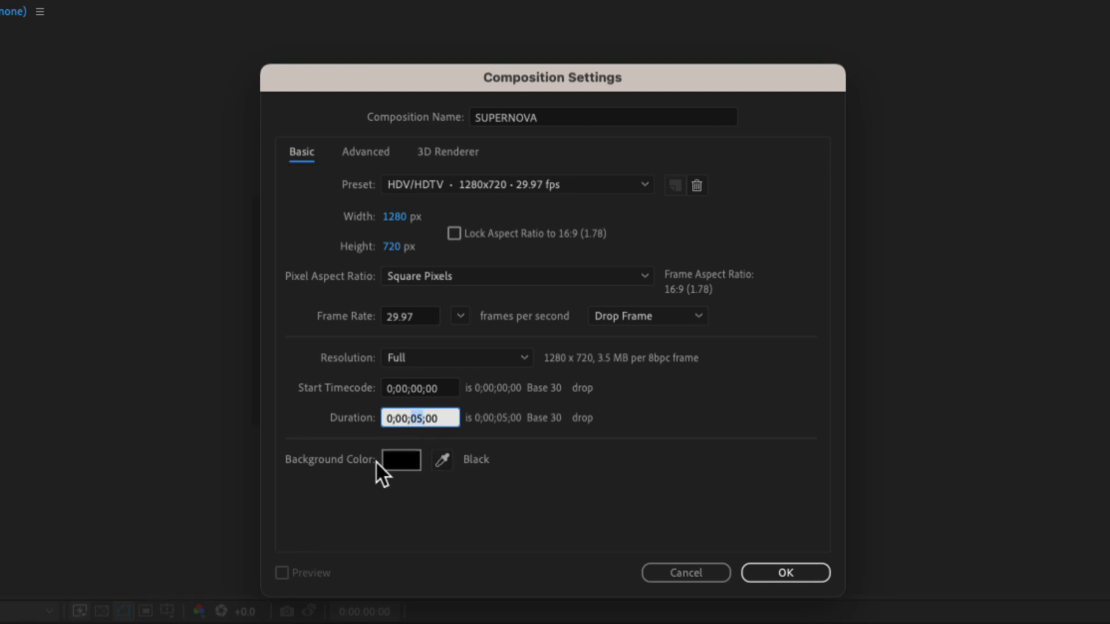
left_click(606, 490)
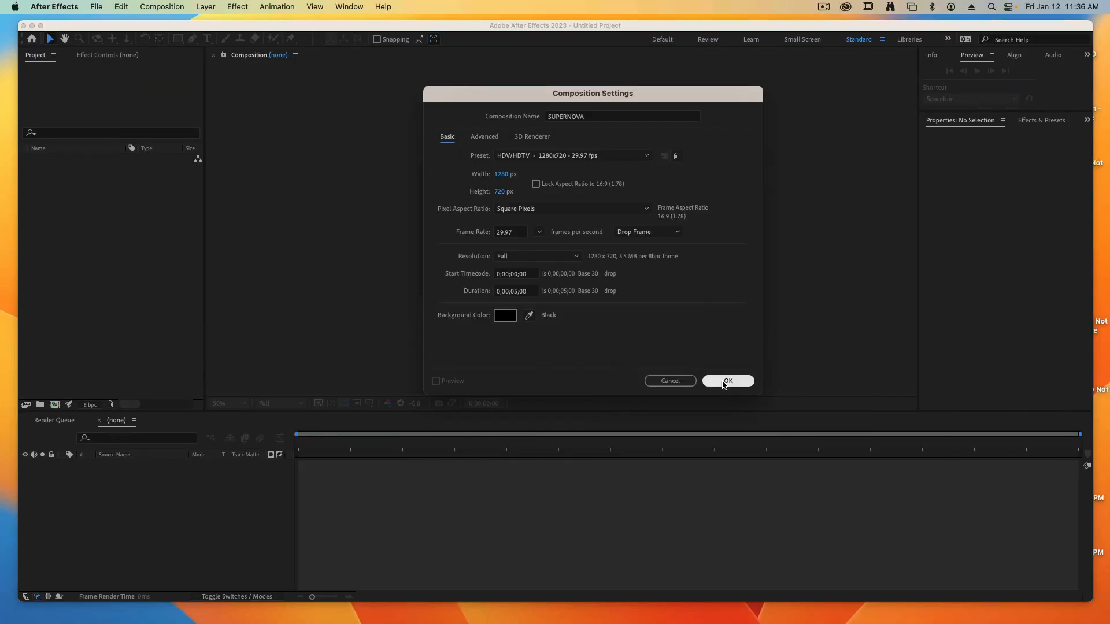
left_click(725, 382)
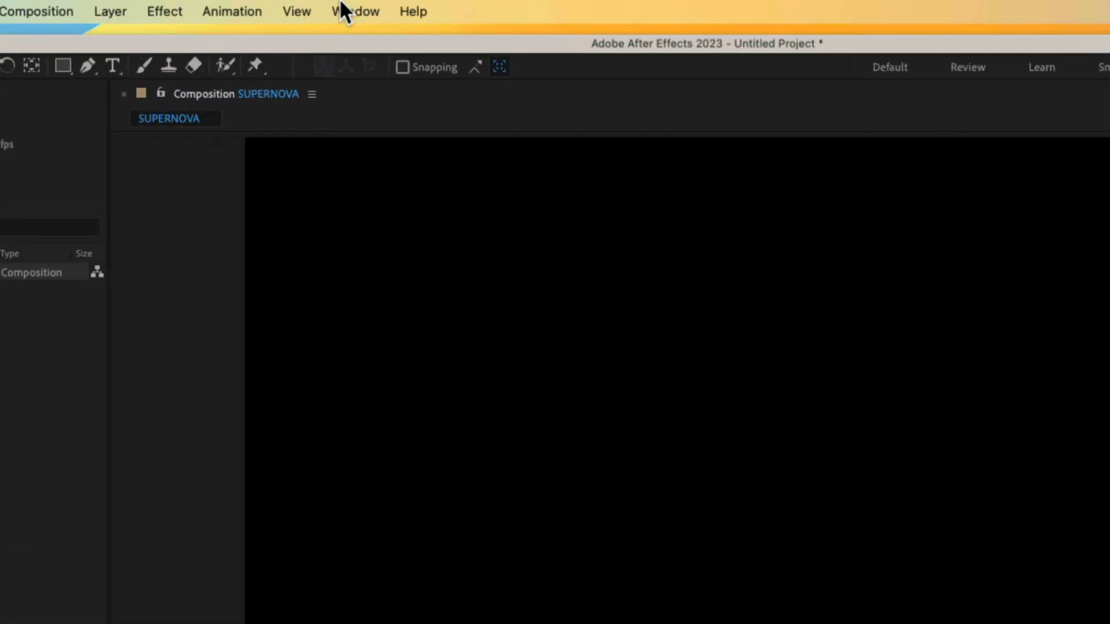
Display the Character formatting controls in the workspace, and bring the Properties controls back to the front
left_click(345, 11)
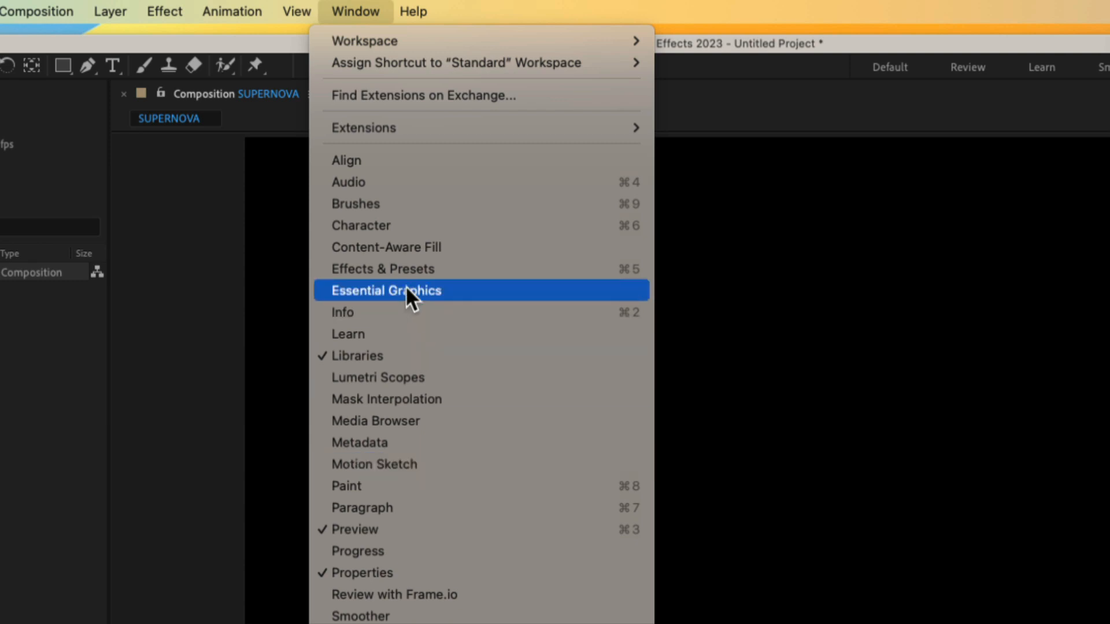
left_click(383, 225)
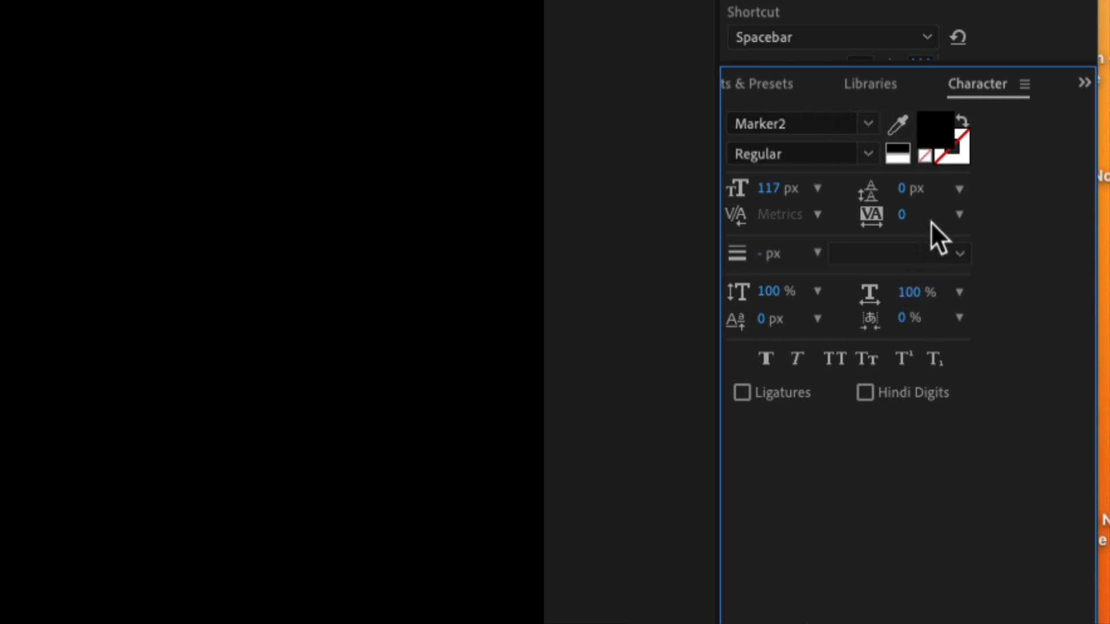
left_click(1084, 83)
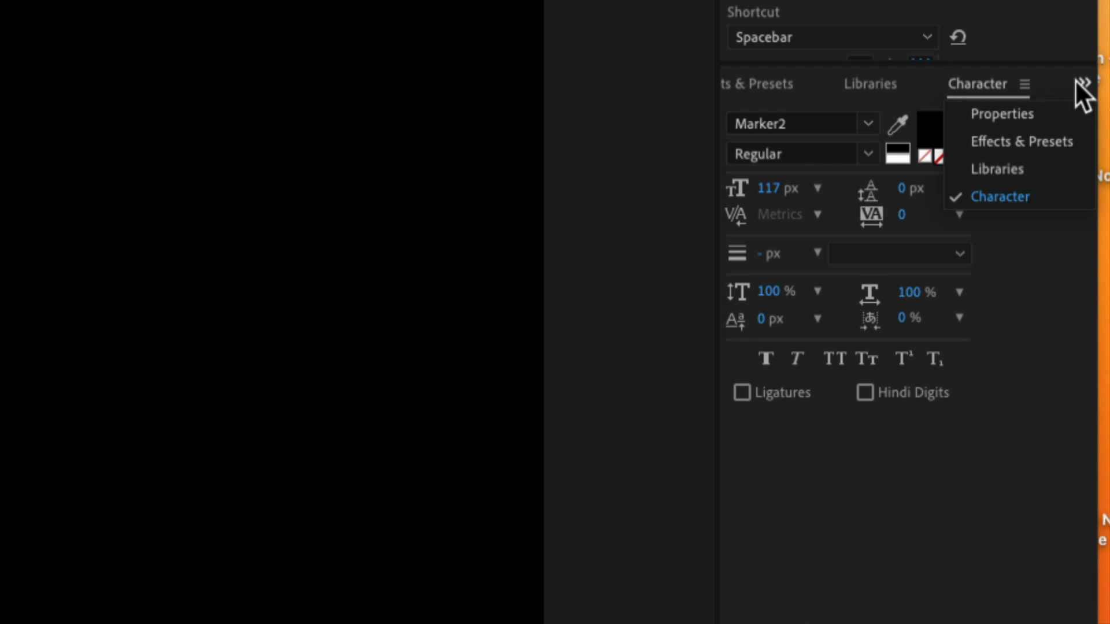
left_click(989, 113)
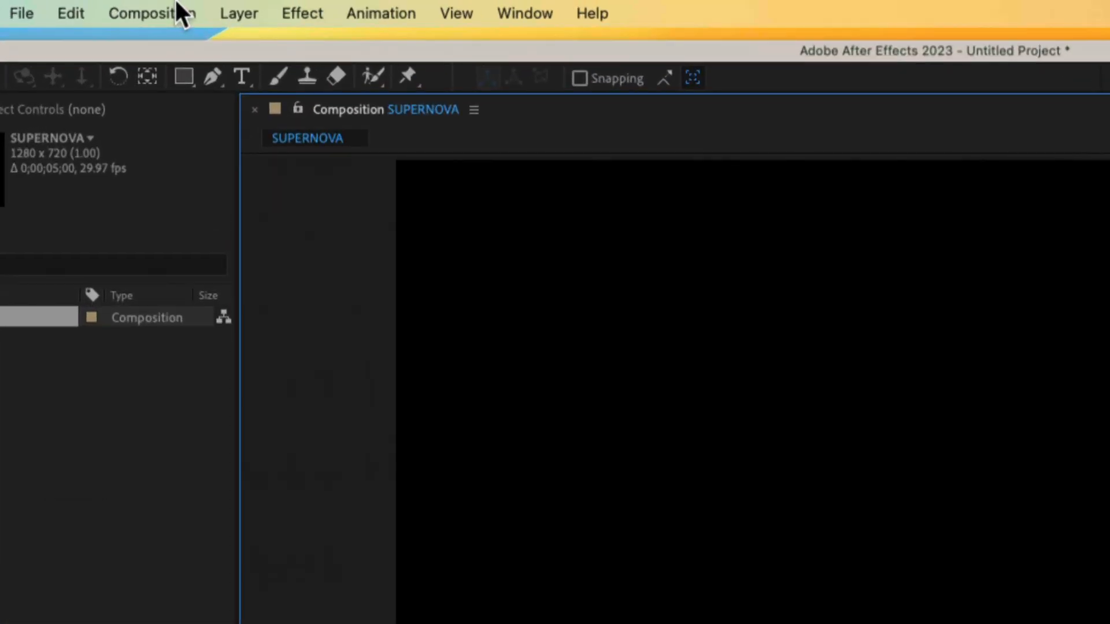
Add a new text layer to the composition with the text SUPERNOVA
left_click(231, 14)
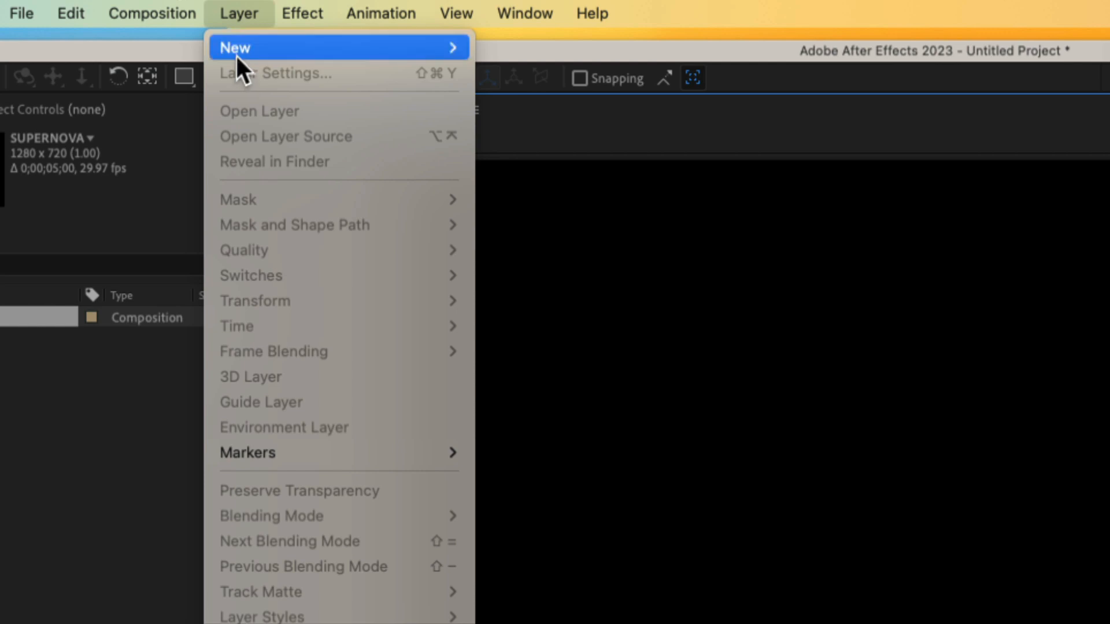
mouse_move(234, 52)
left_click(496, 48)
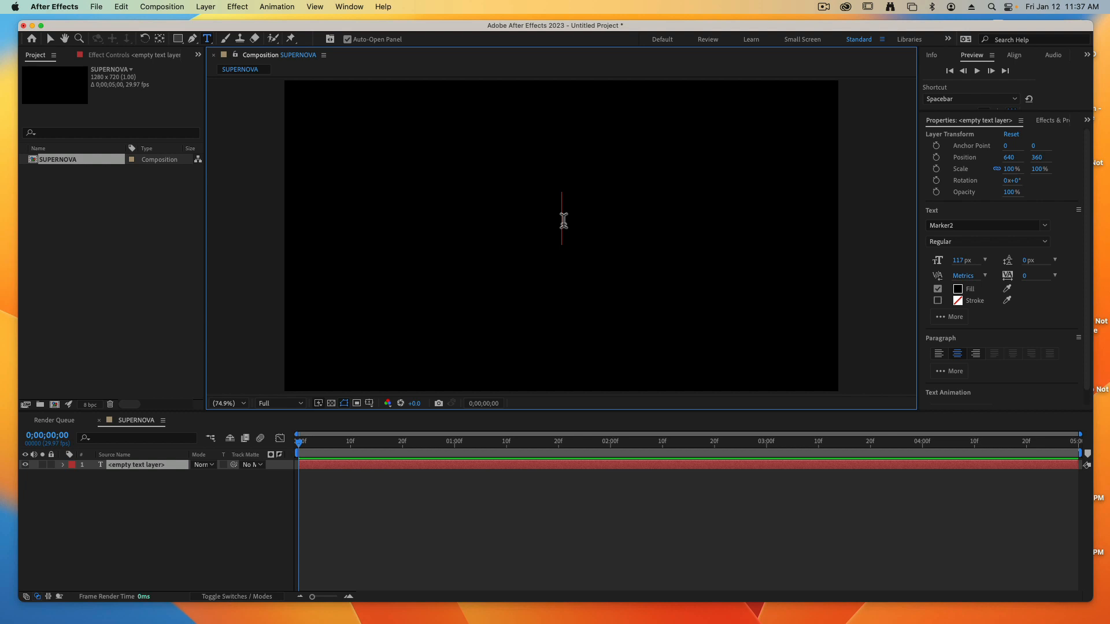
type("SUPERNOVA")
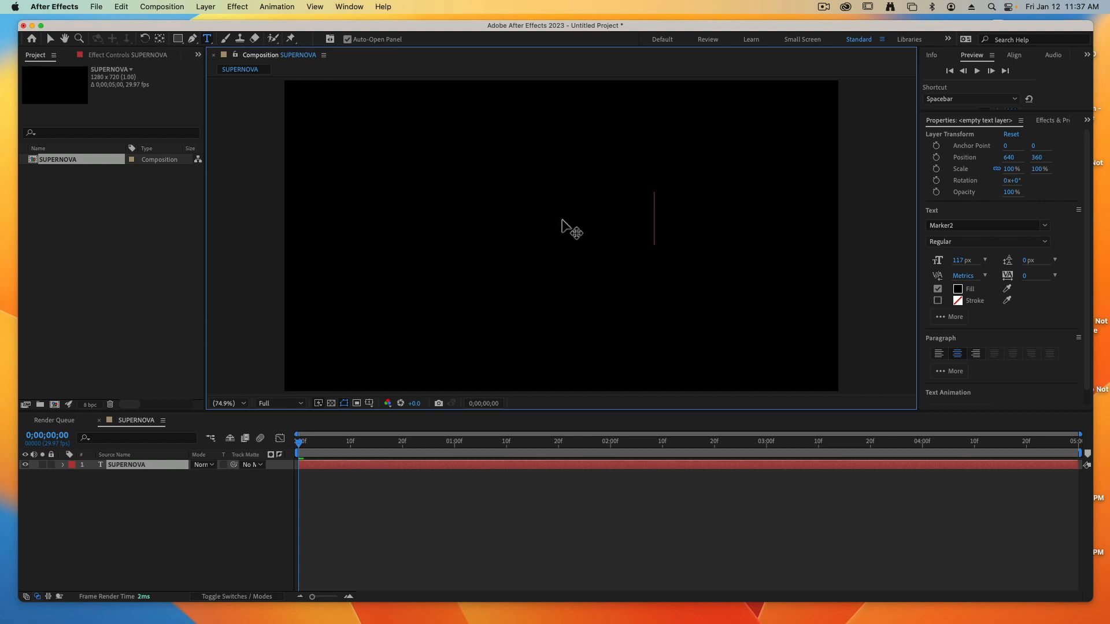
Set the fill color of the whole SUPERNOVA text to white, FFFFFF
key("super+a")
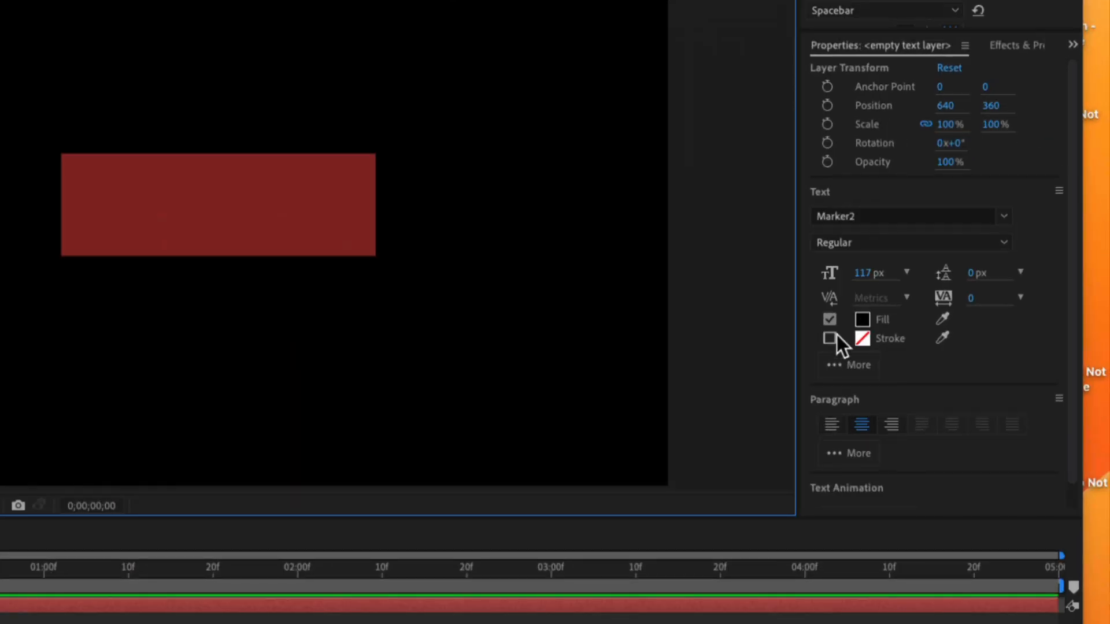
left_click(862, 321)
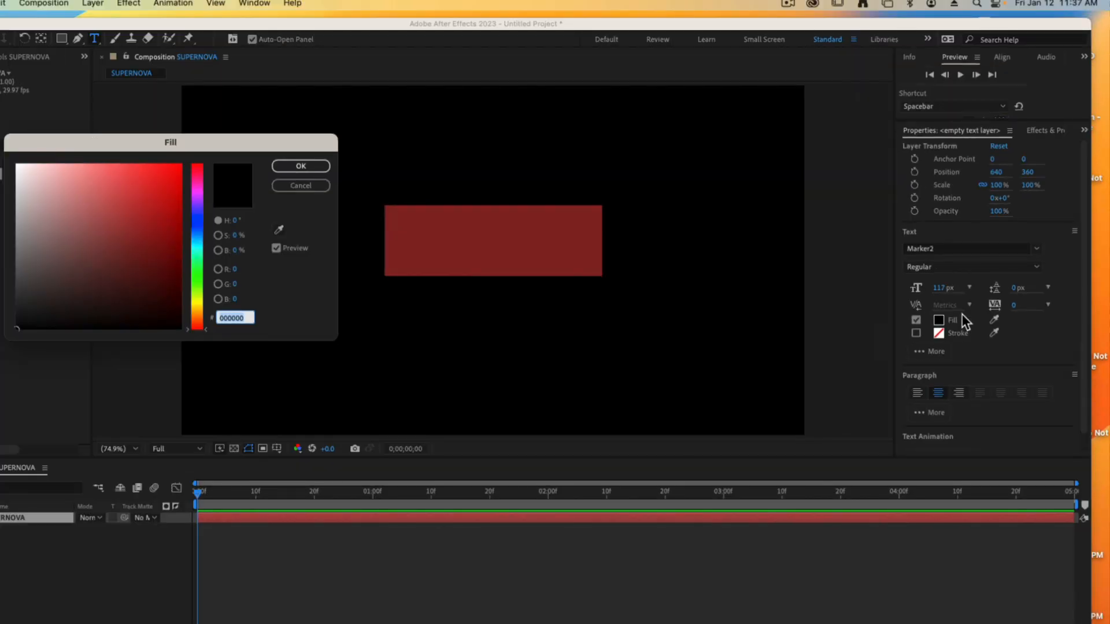
type("FFFFFF")
left_click(300, 166)
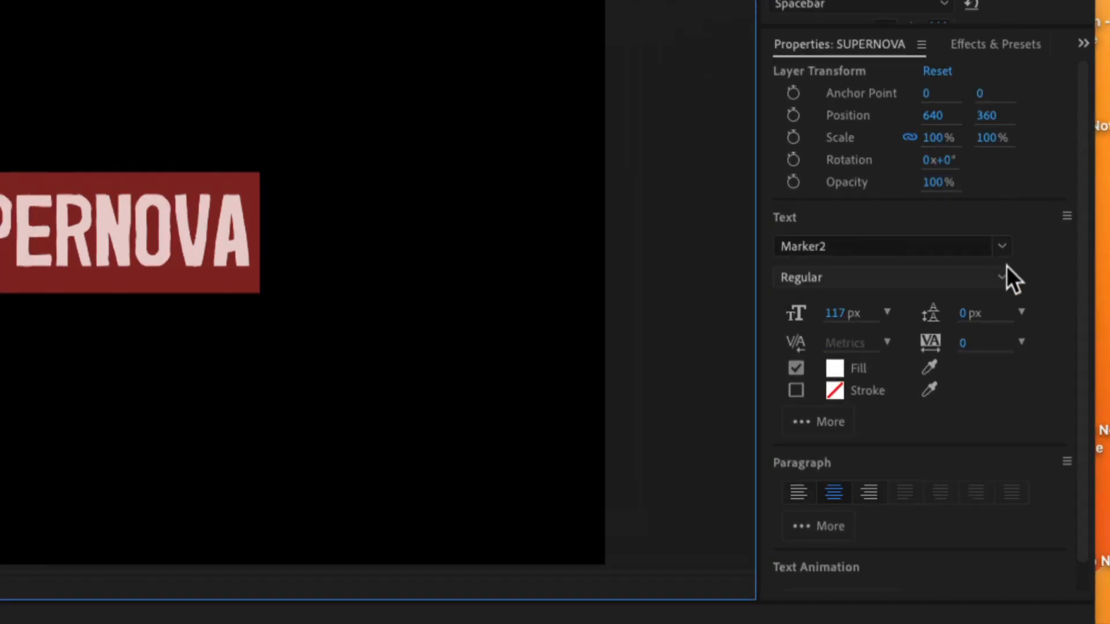
Set the SUPERNOVA text in Arial Black with a font size of 72 px
left_click(891, 247)
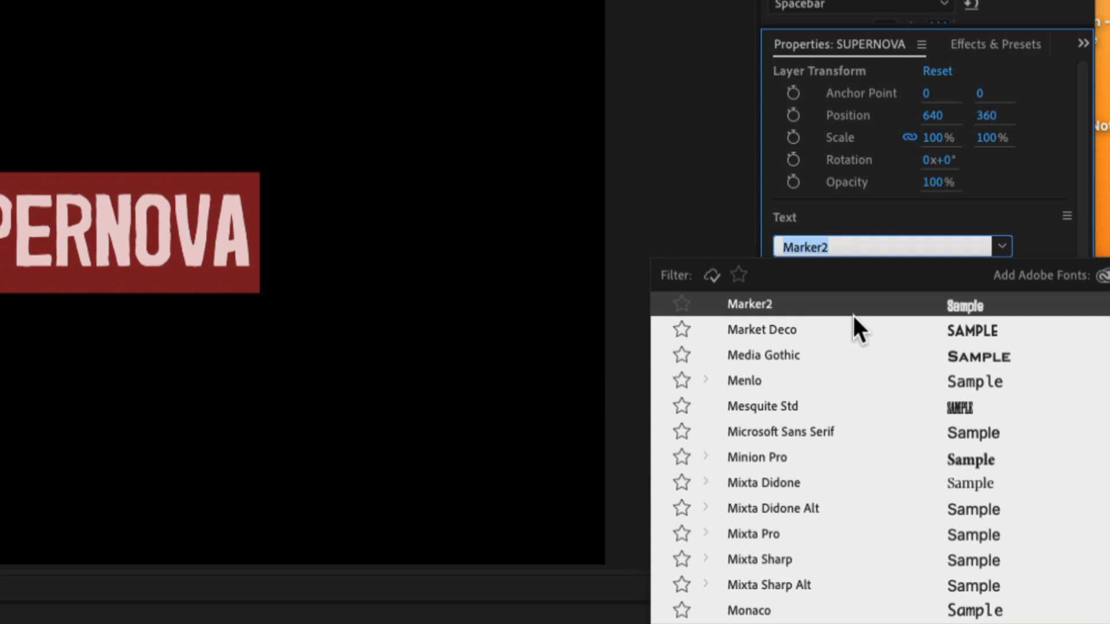
type("ARIAL")
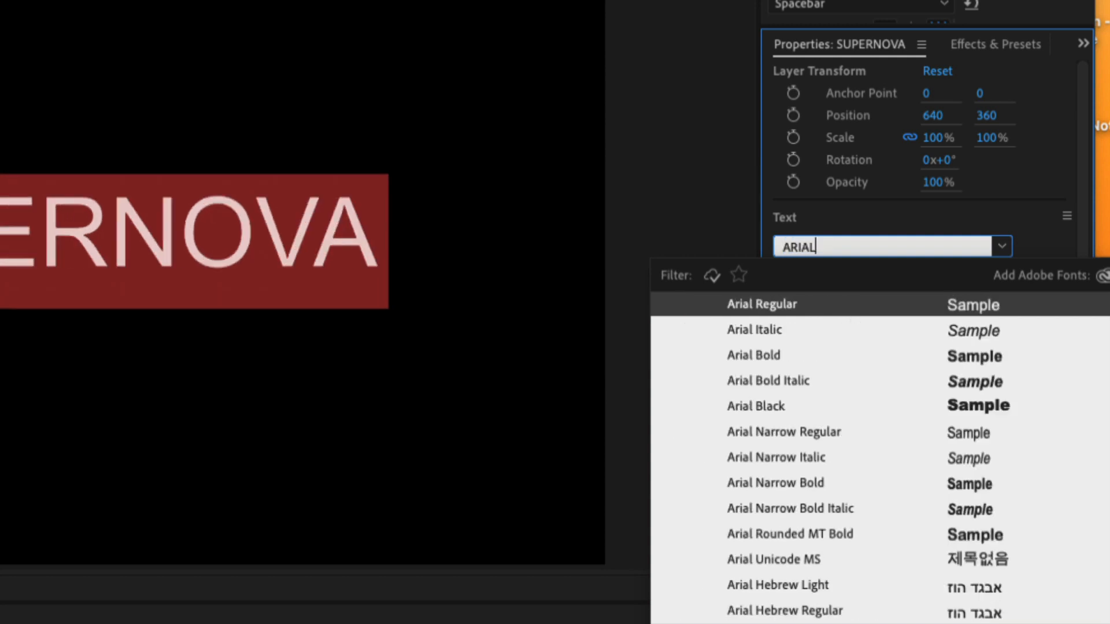
left_click(751, 403)
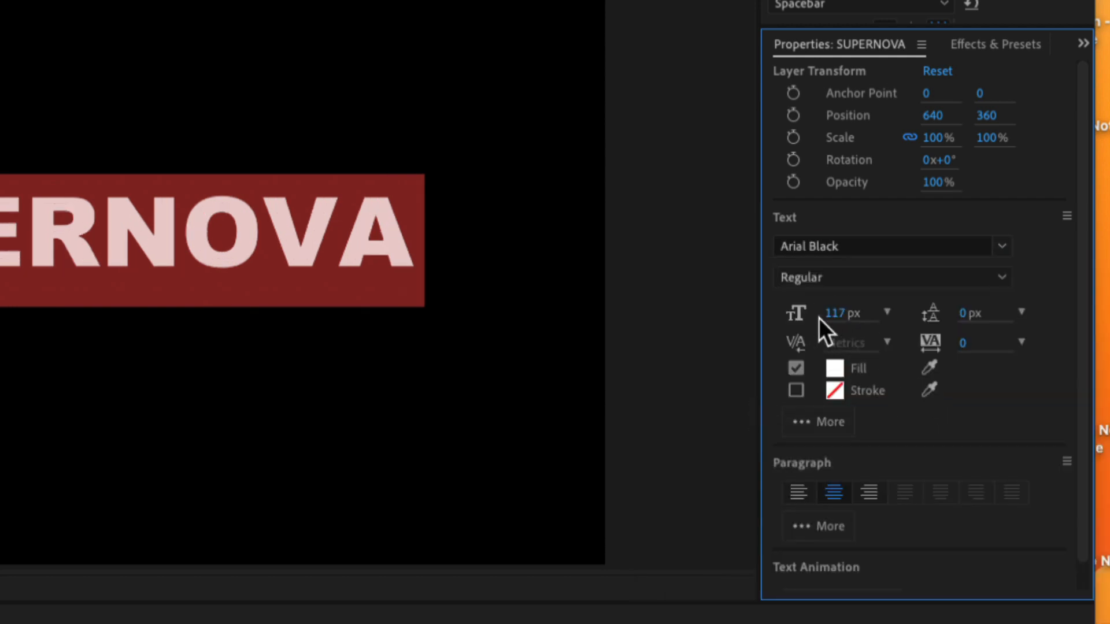
left_click(835, 313)
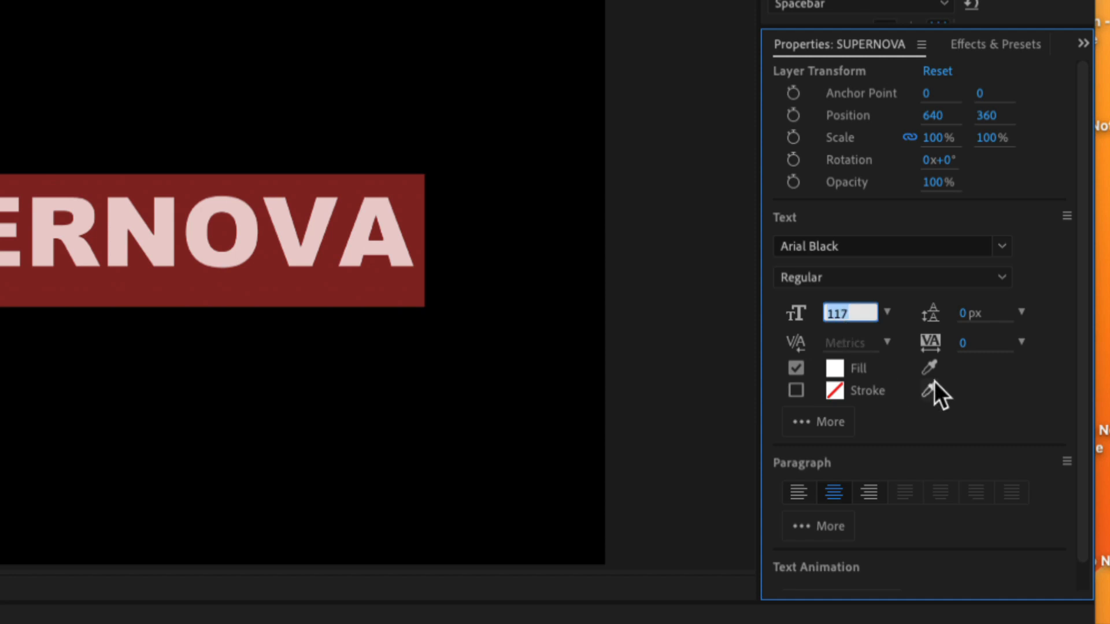
type("72")
key("Return")
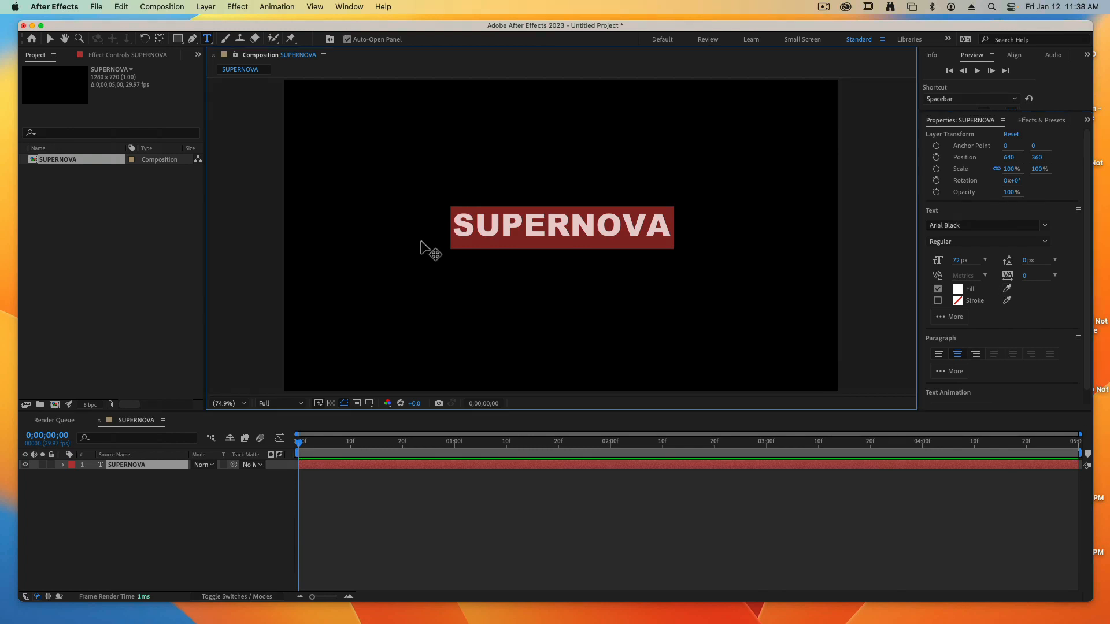
Tighten the kerning between the letters V and A in SUPERNOVA to -140
left_click(581, 242)
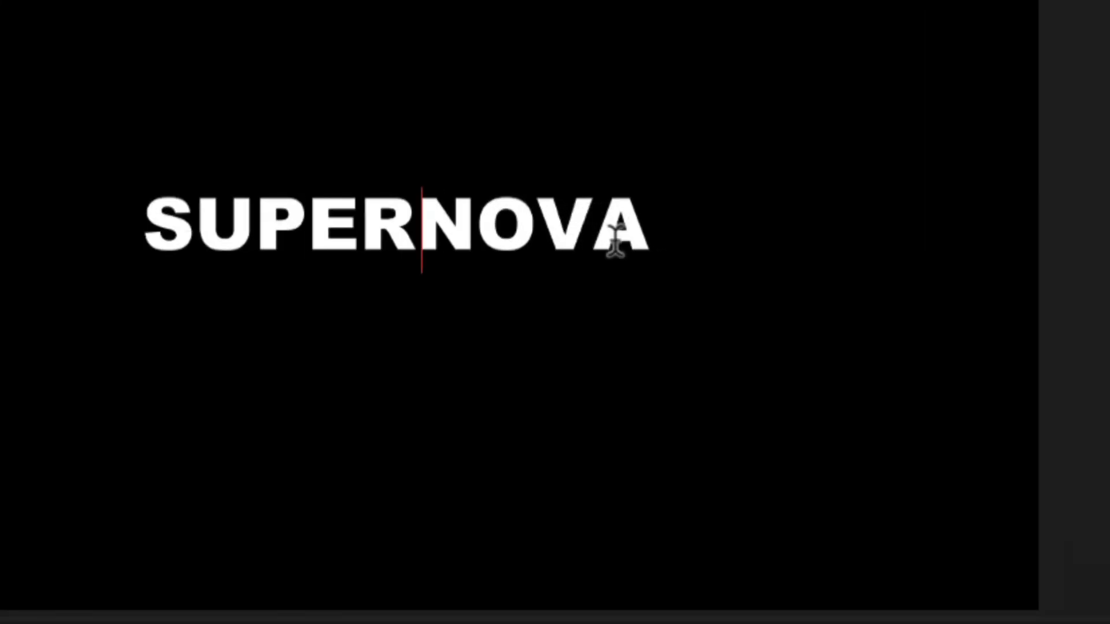
left_click(595, 227)
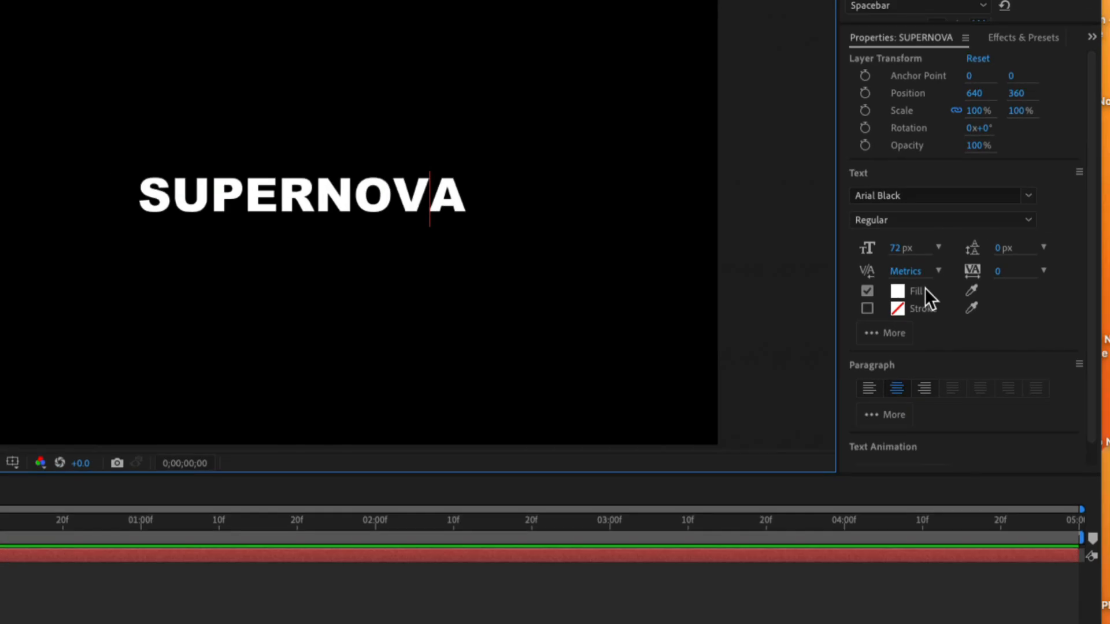
key("alt+Left")
key("alt+Left")
key("alt+Left")
key("alt+Left")
key("alt+Left")
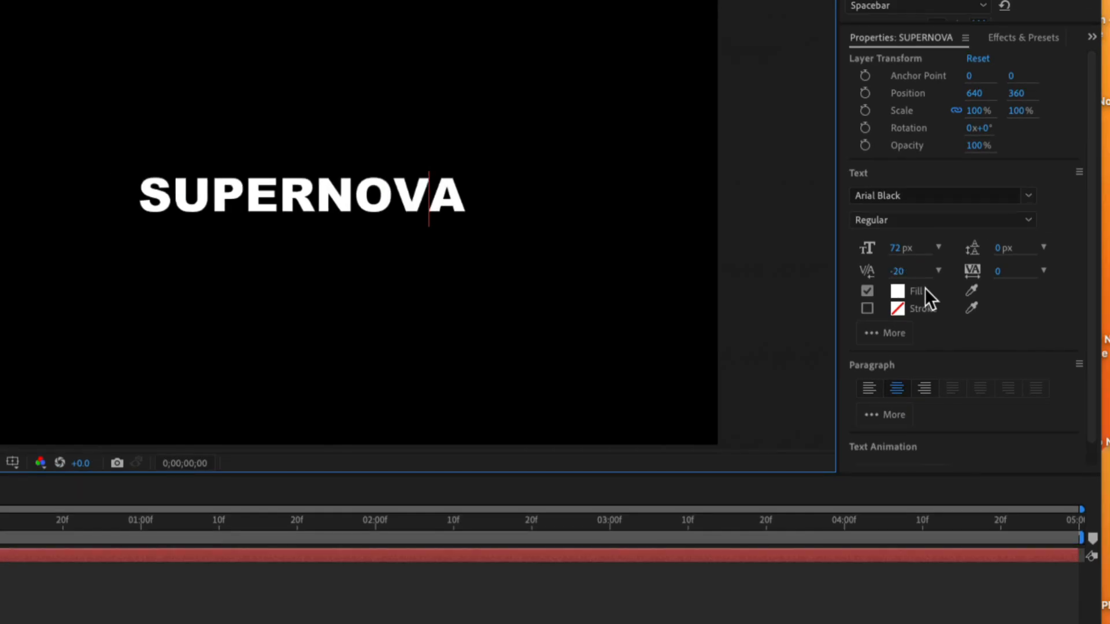
key("alt+Left")
key("alt+Left")
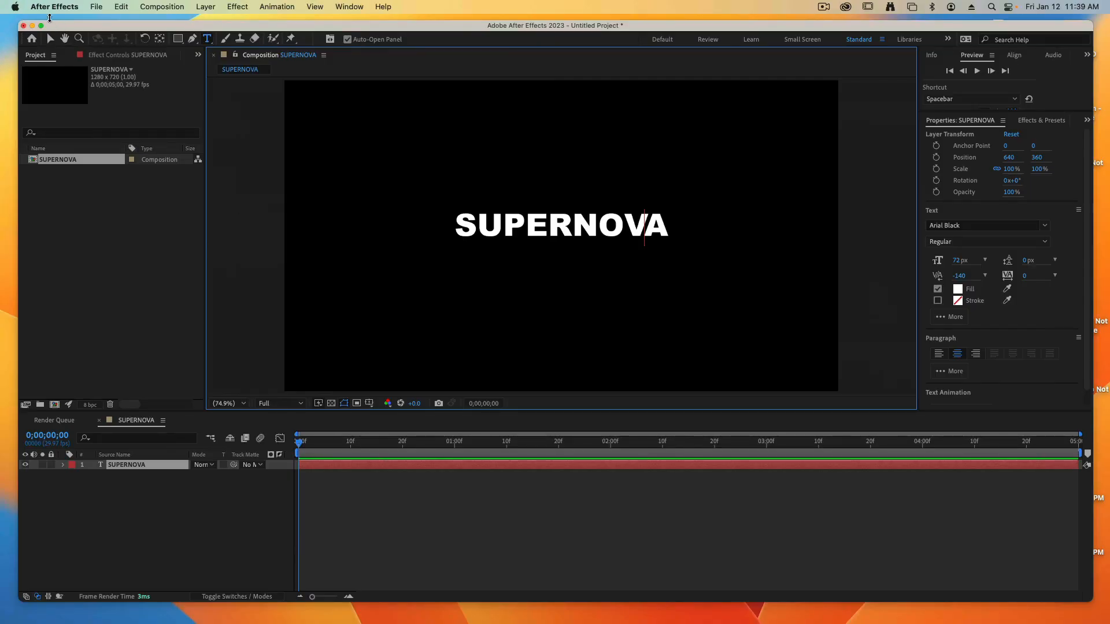
Finish text editing, reveal the SUPERNOVA layer's Transform properties and set the Anchor Point's Y value to -24.0
left_click(50, 39)
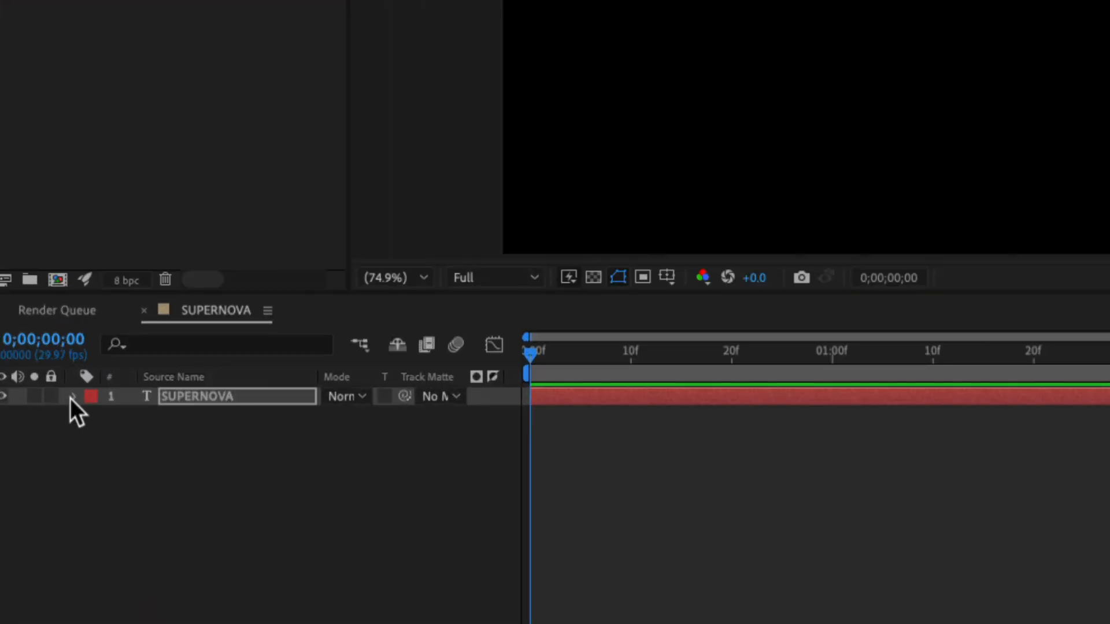
left_click(62, 465)
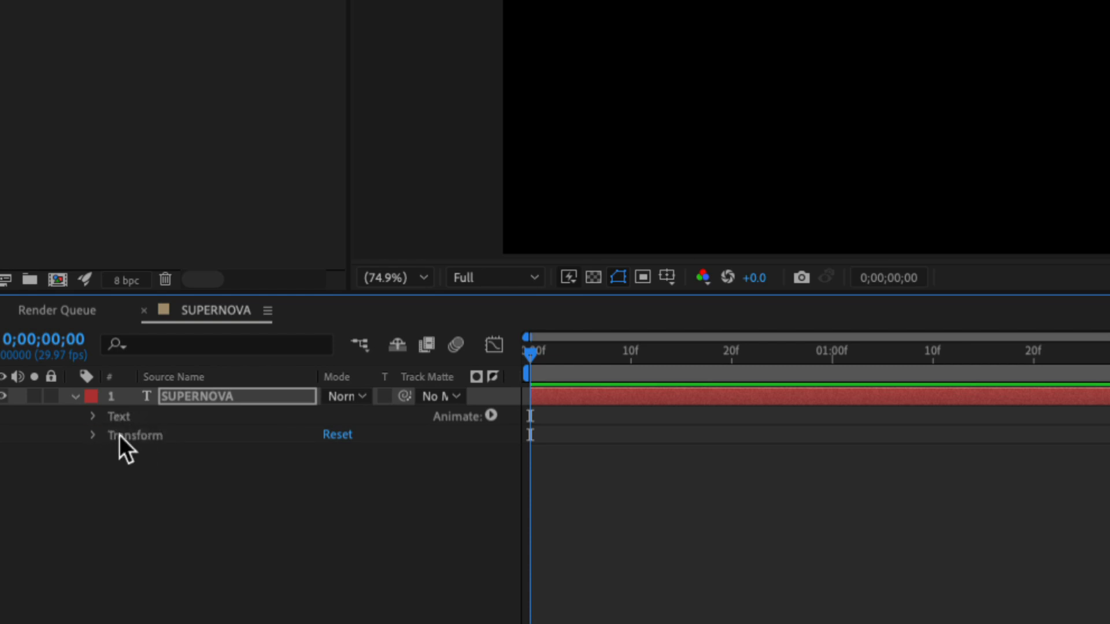
left_click(93, 436)
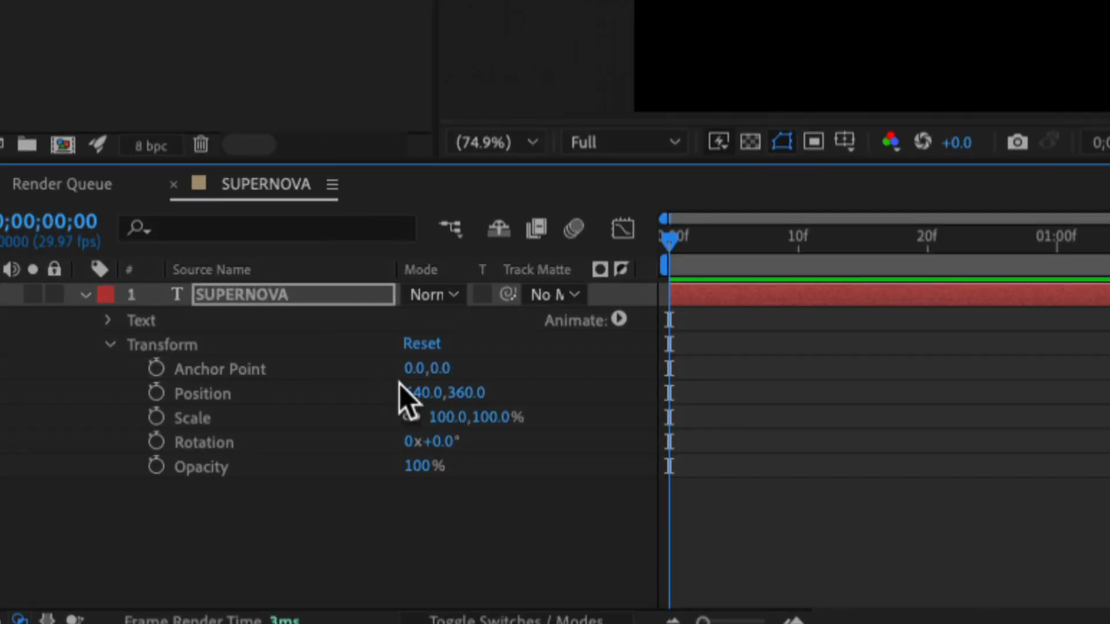
left_click(441, 373)
type("-")
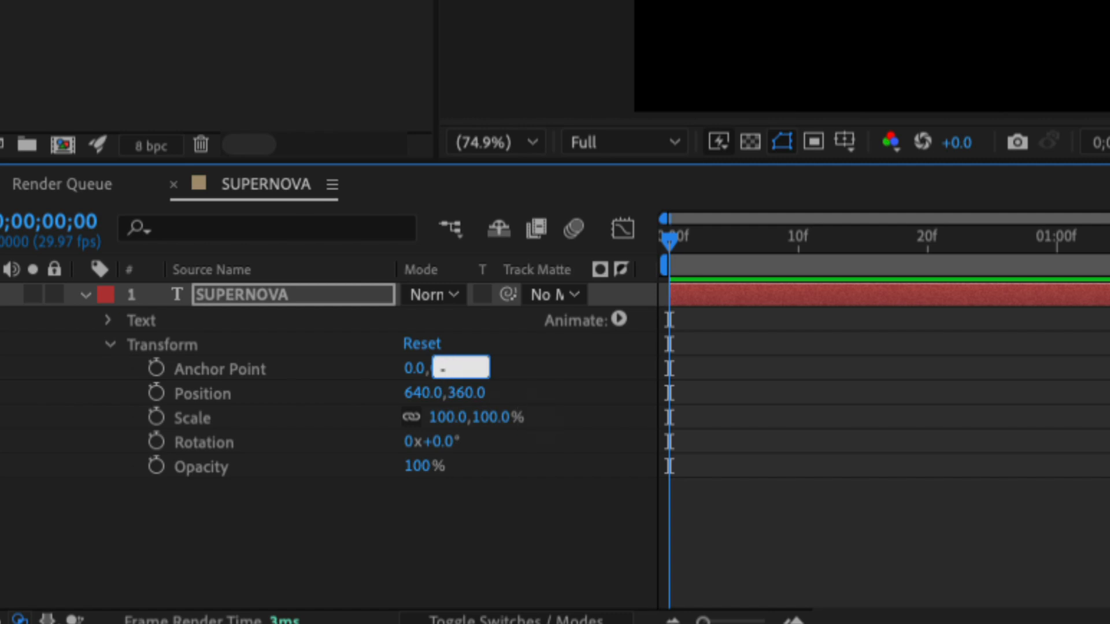
type("24.0")
key("Return")
key("Caps_Lock")
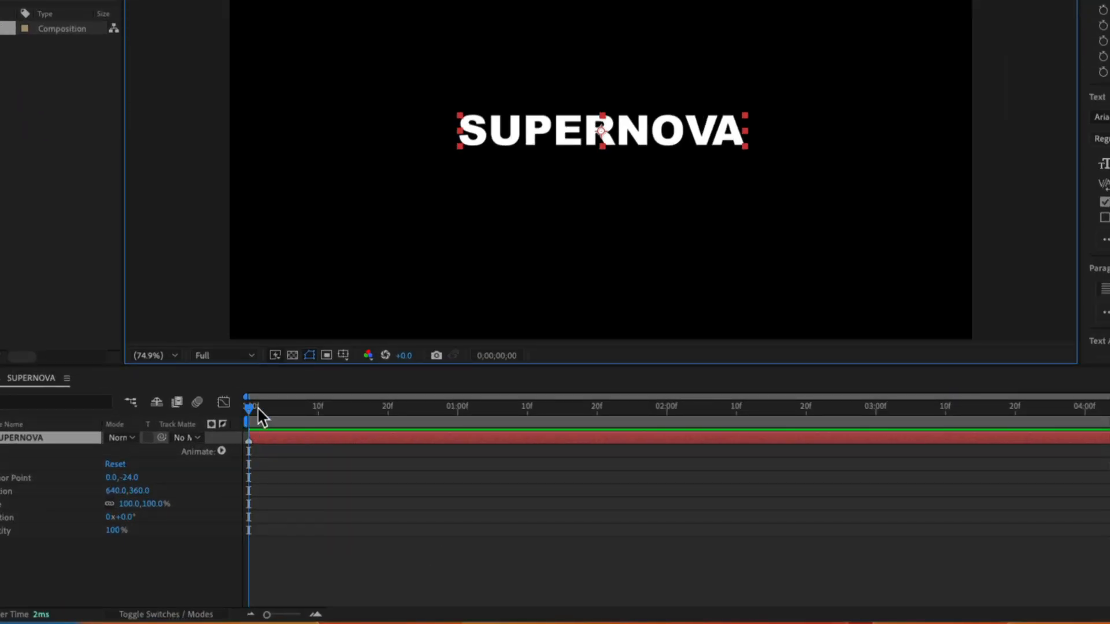
Add Position, Scale and Rotation keyframes to the SUPERNOVA layer at 0;00;02;00
left_click_drag(249, 408, 672, 409)
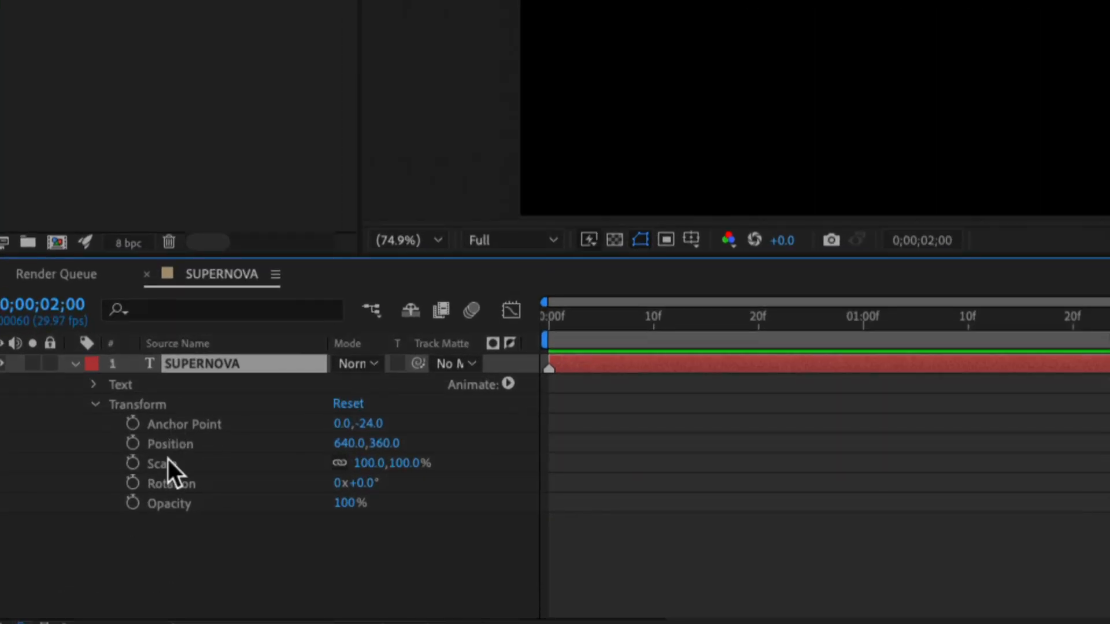
left_click(133, 444)
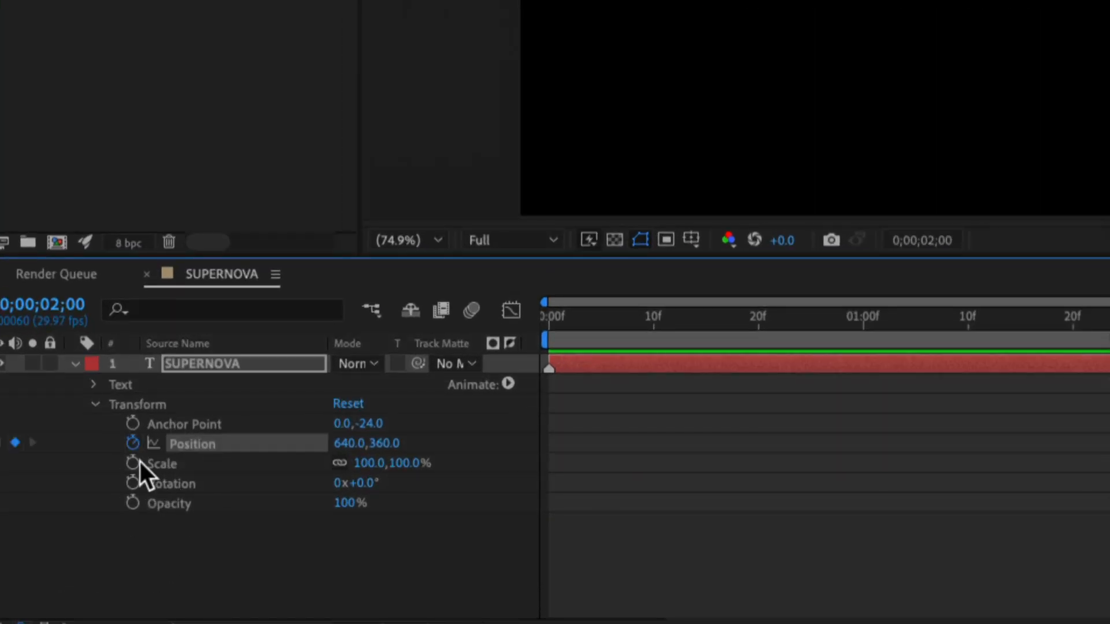
left_click(133, 464)
left_click(131, 483)
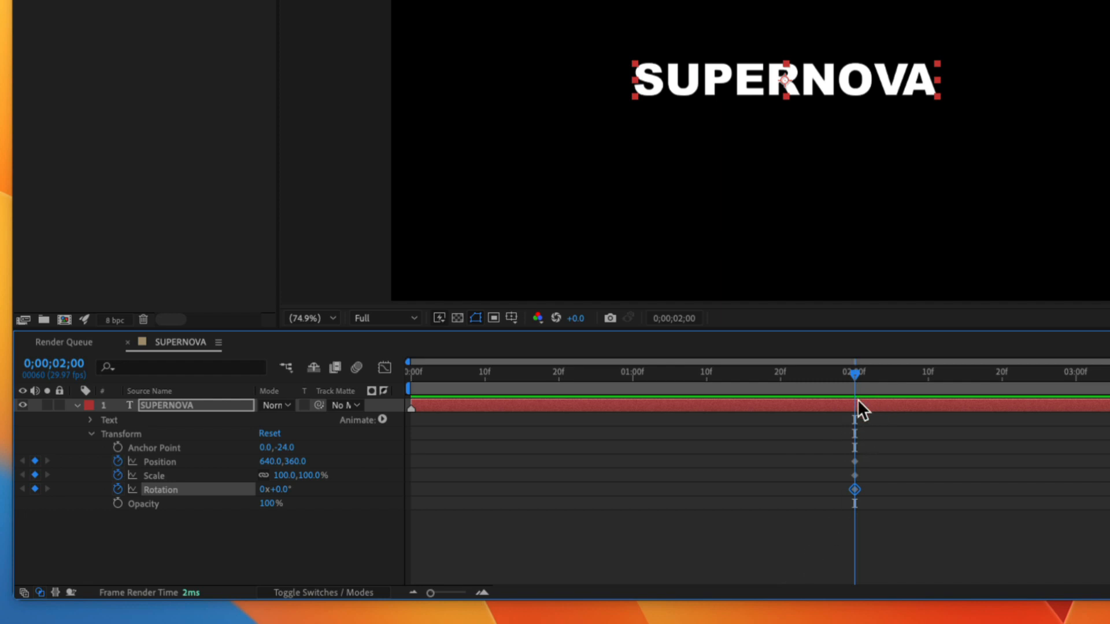
Set the SUPERNOVA layer's Scale to 900% at 0;00;00;00
key("Home")
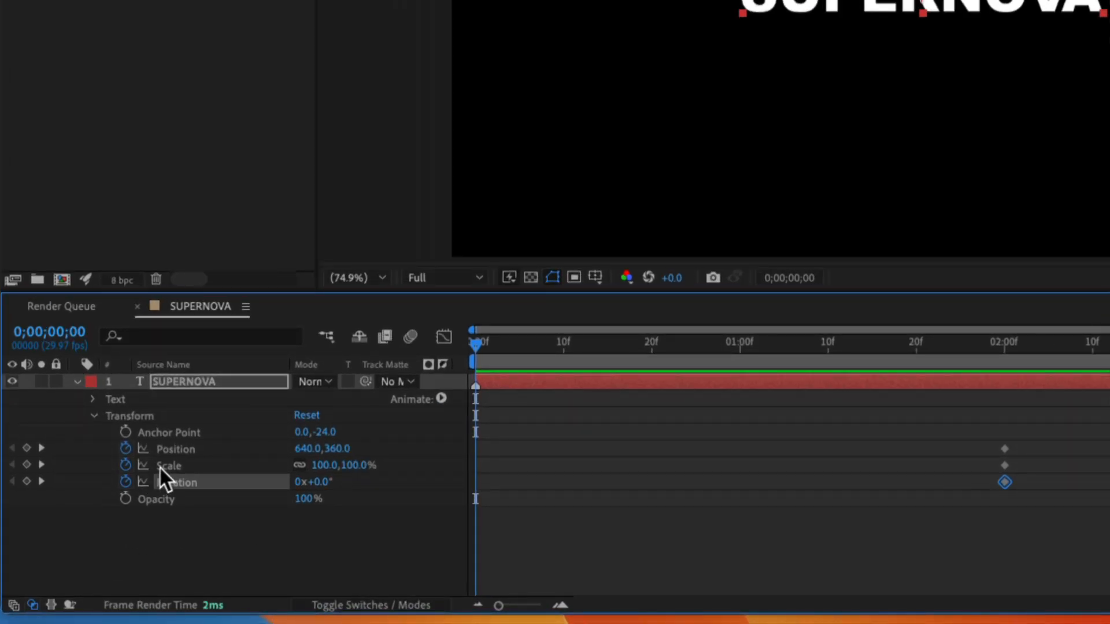
left_click(321, 466)
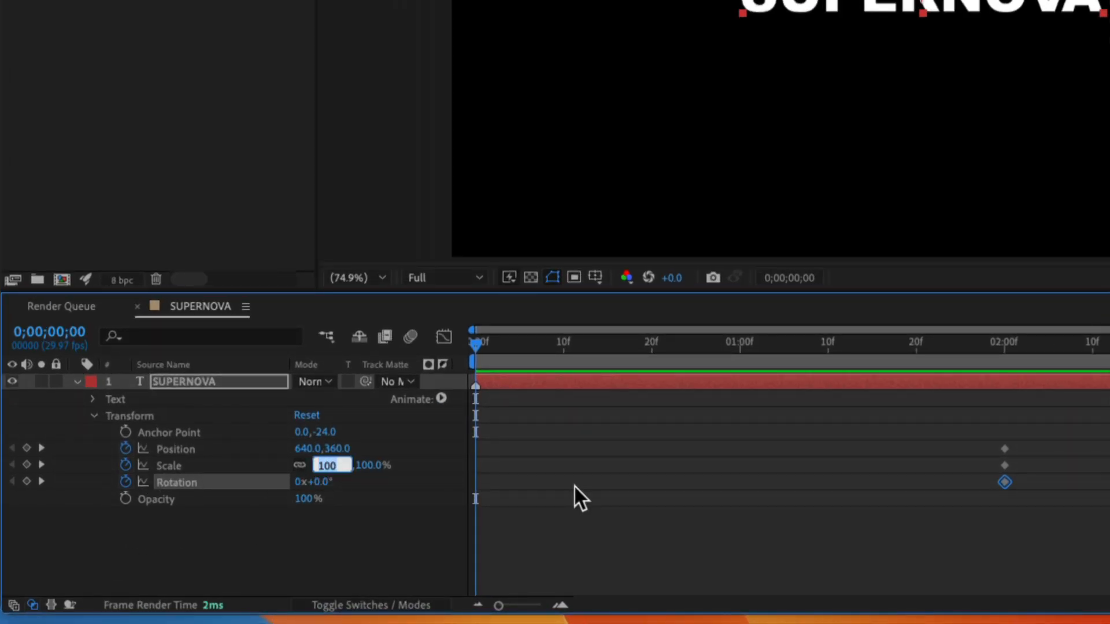
type("900")
key("Return")
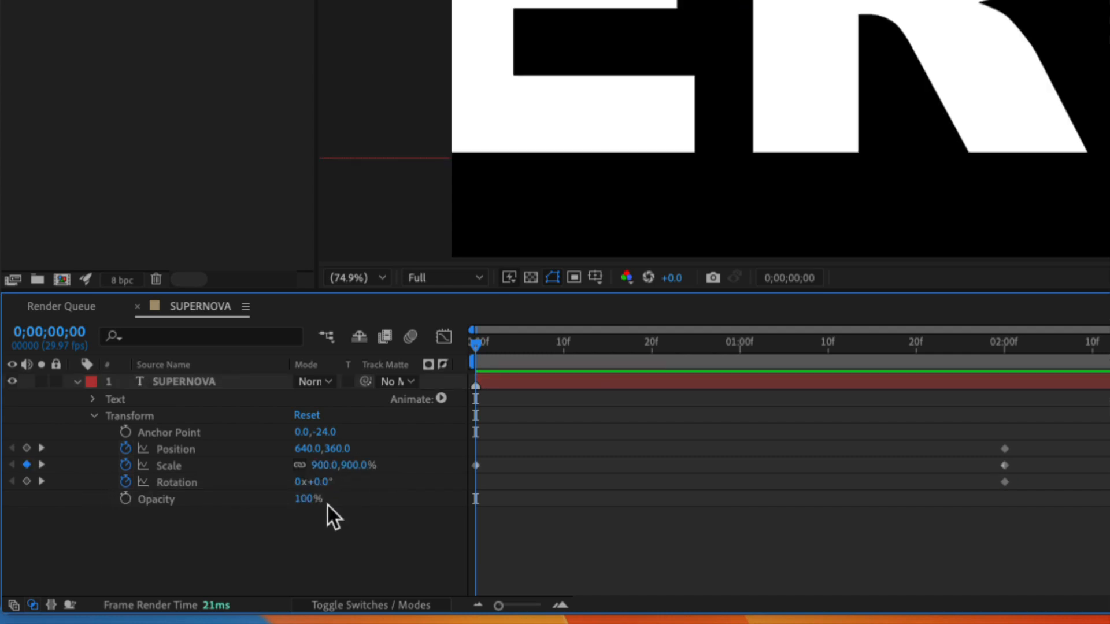
Set the SUPERNOVA layer's Rotation to -30° at 0;00;00;00
left_click(315, 482)
type("30")
key("Return")
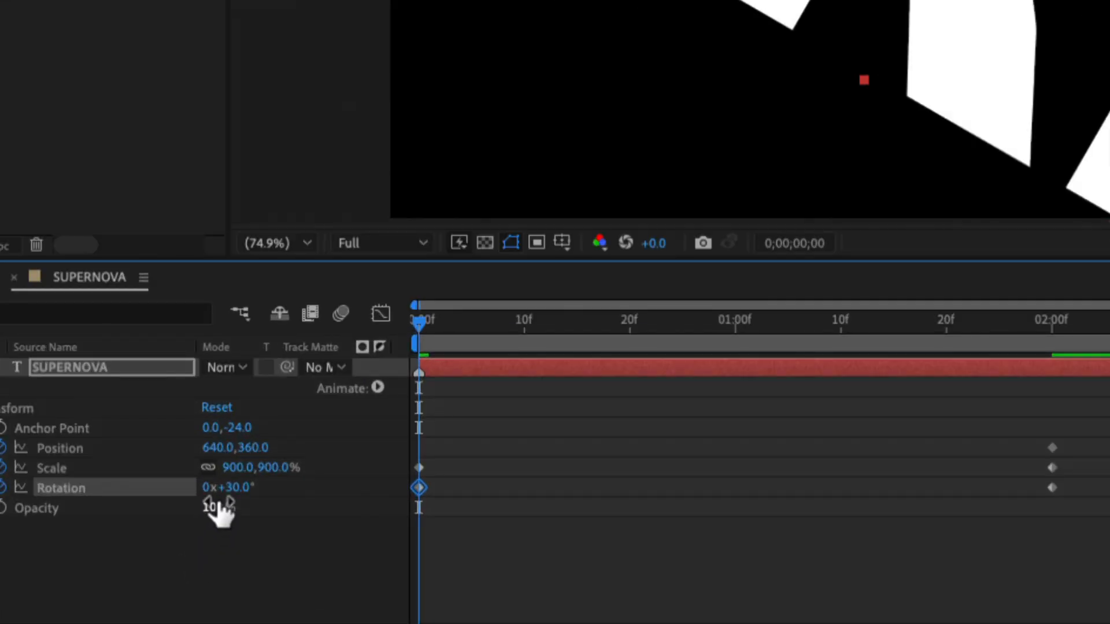
left_click(204, 524)
type("-")
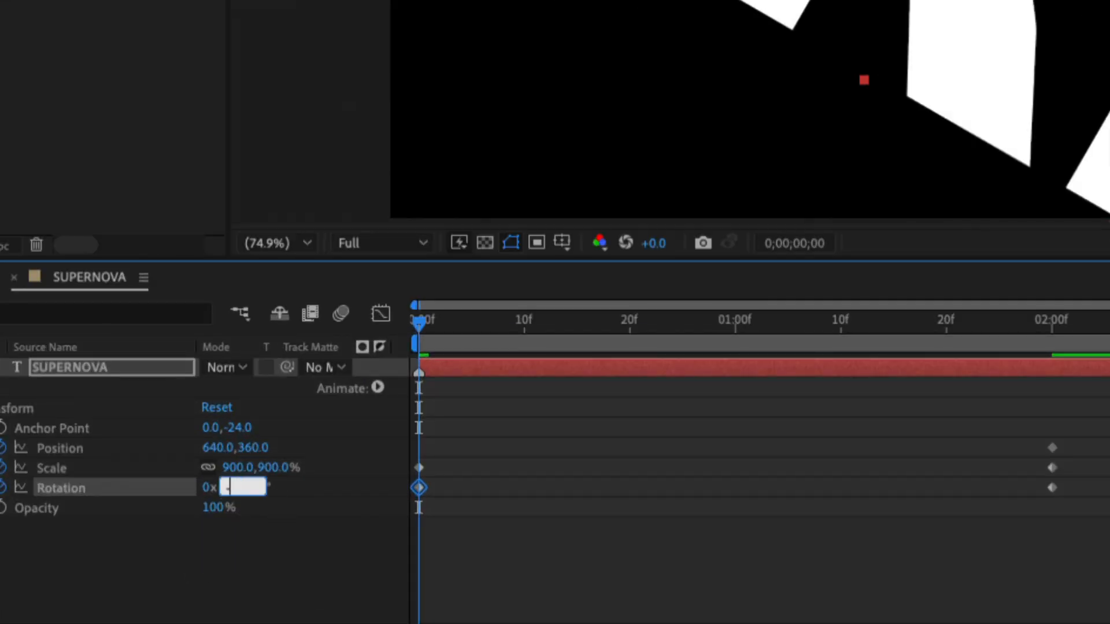
type("30")
key("Return")
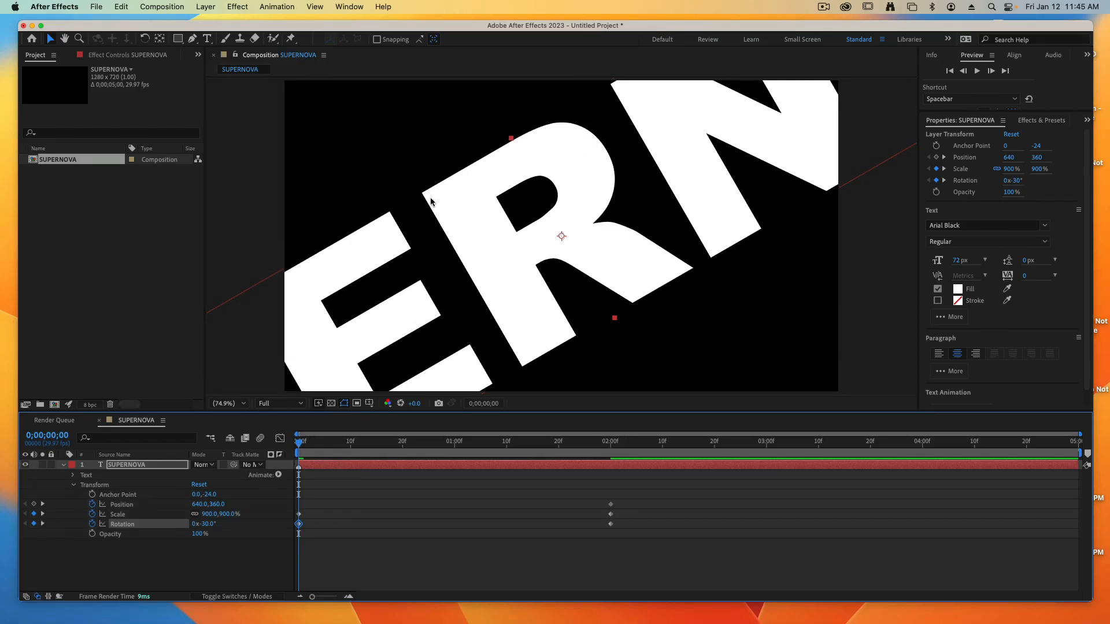
Move the enlarged title off the frame's lower right to about 1624.5, 822.2 at 0;00;00;00 and preview the animation
left_click_drag(486, 210, 860, 404)
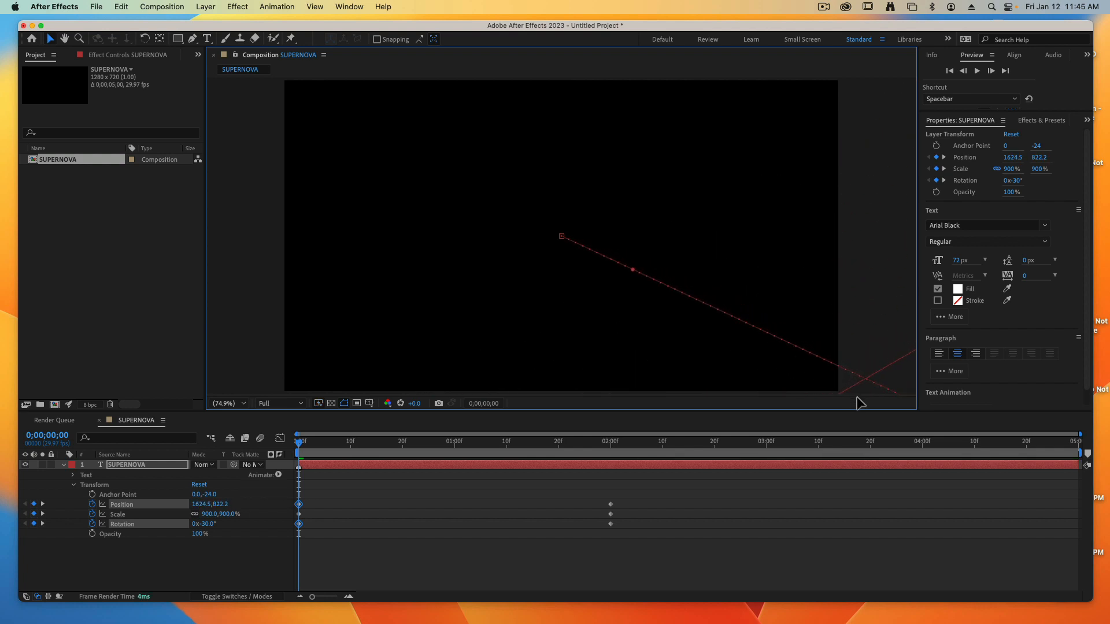
left_click(281, 377)
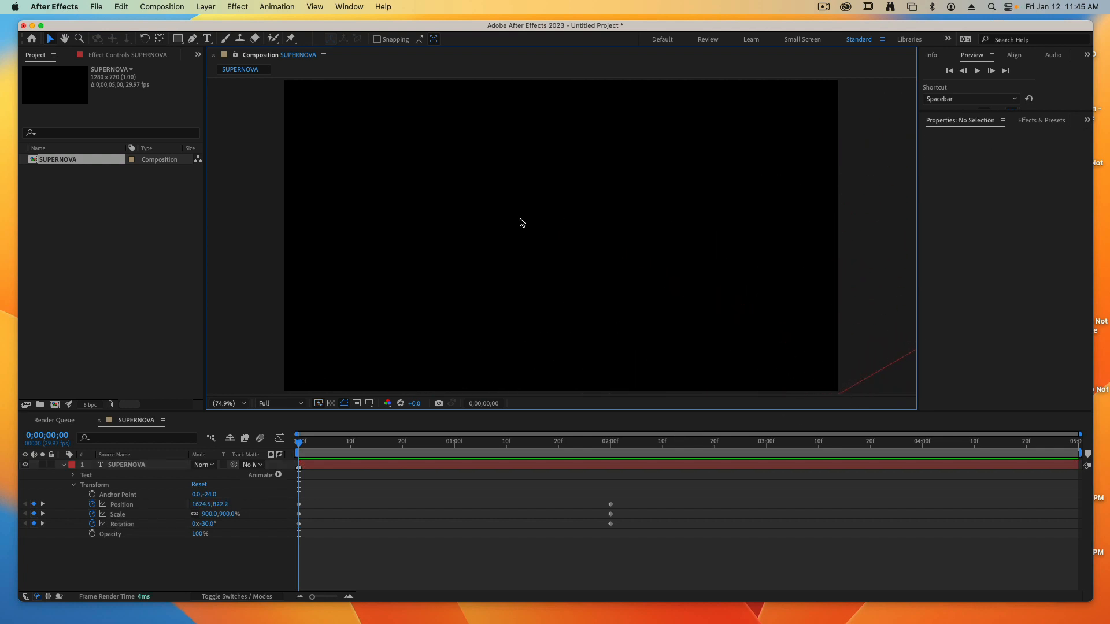
left_click(974, 139)
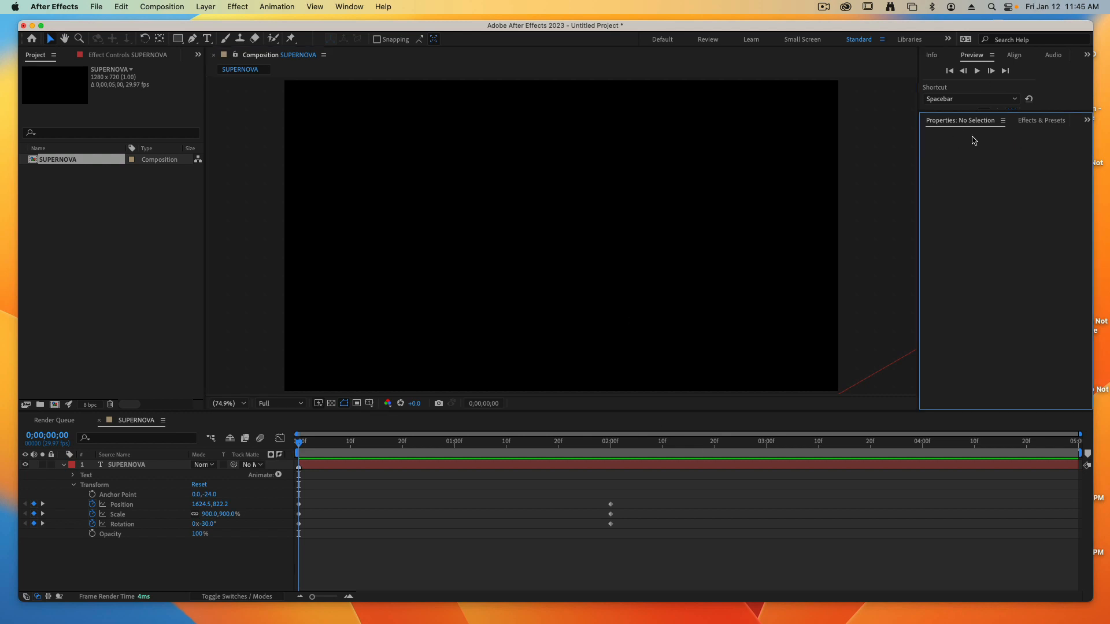
left_click(977, 70)
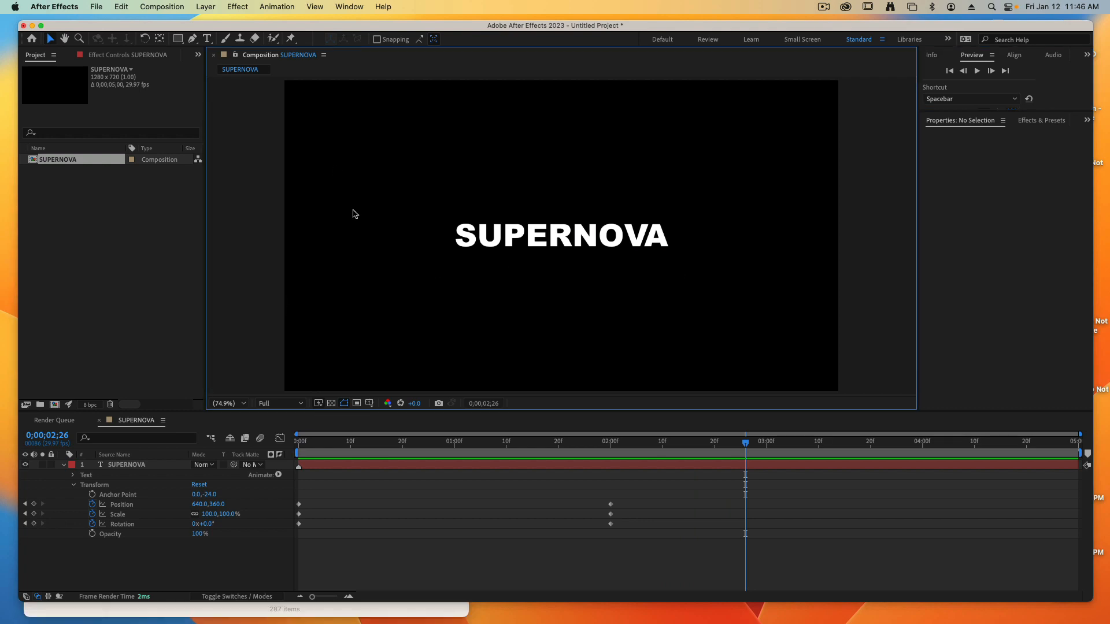
Save the project in a new Desktop folder named Supernova, using Supernova, a hyphen and the author's surname as the file name
left_click(98, 7)
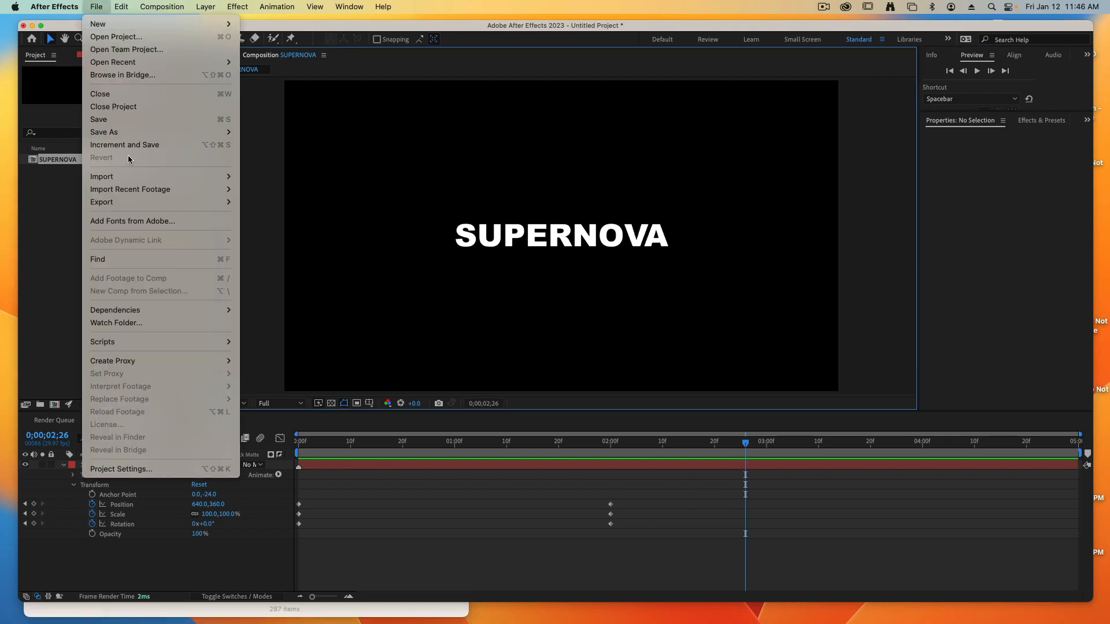
left_click(560, 248)
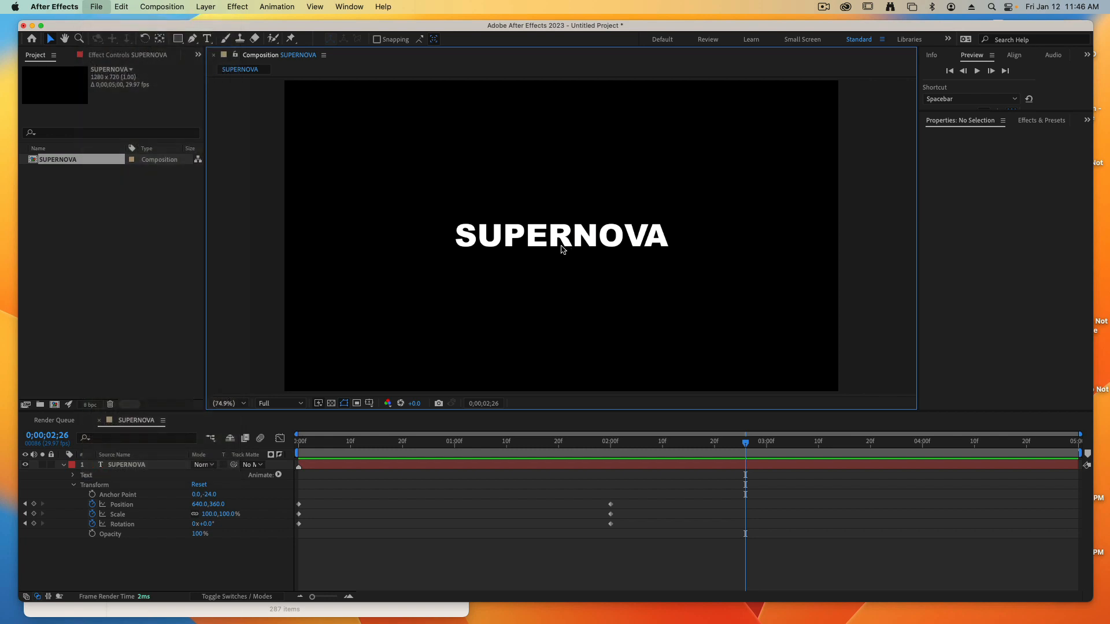
key("super+shift+s")
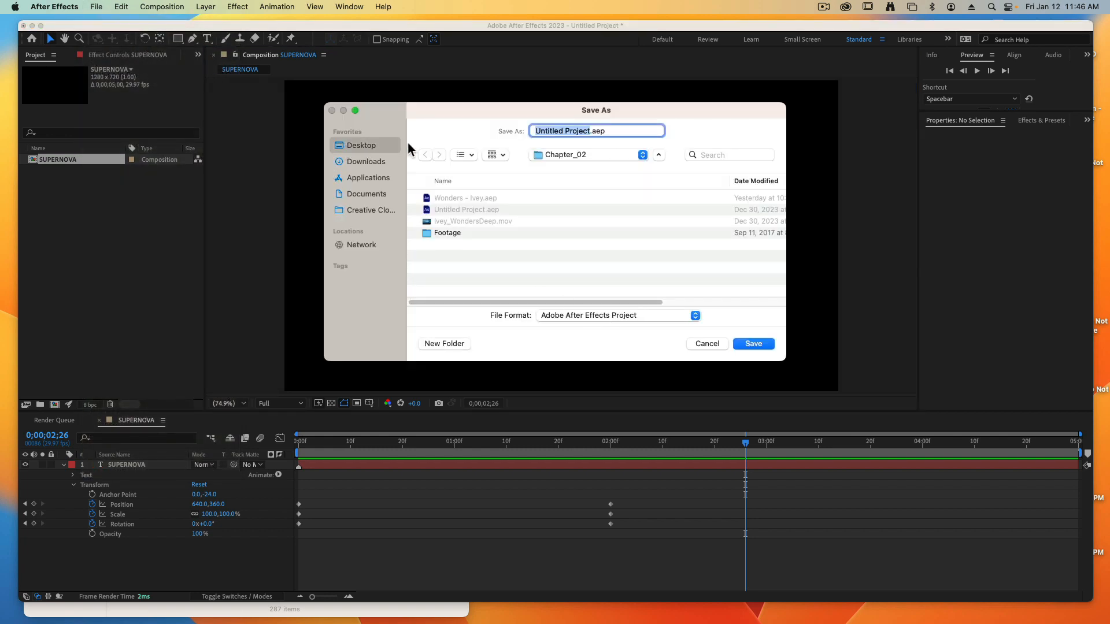
left_click(393, 146)
left_click(448, 349)
type("Su")
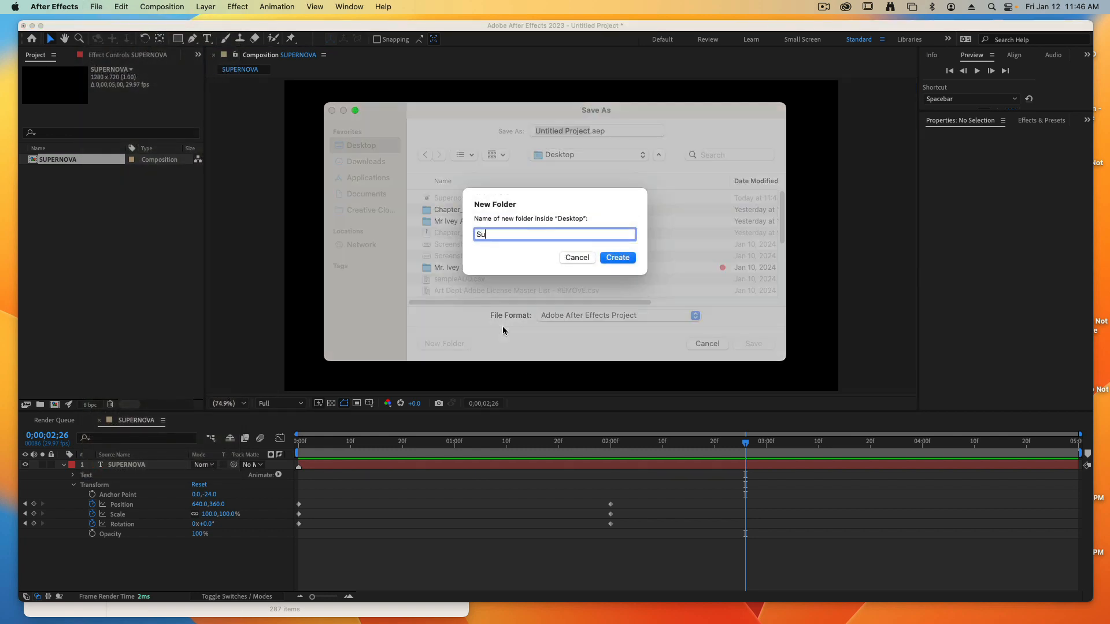
type("pernova")
key("Return")
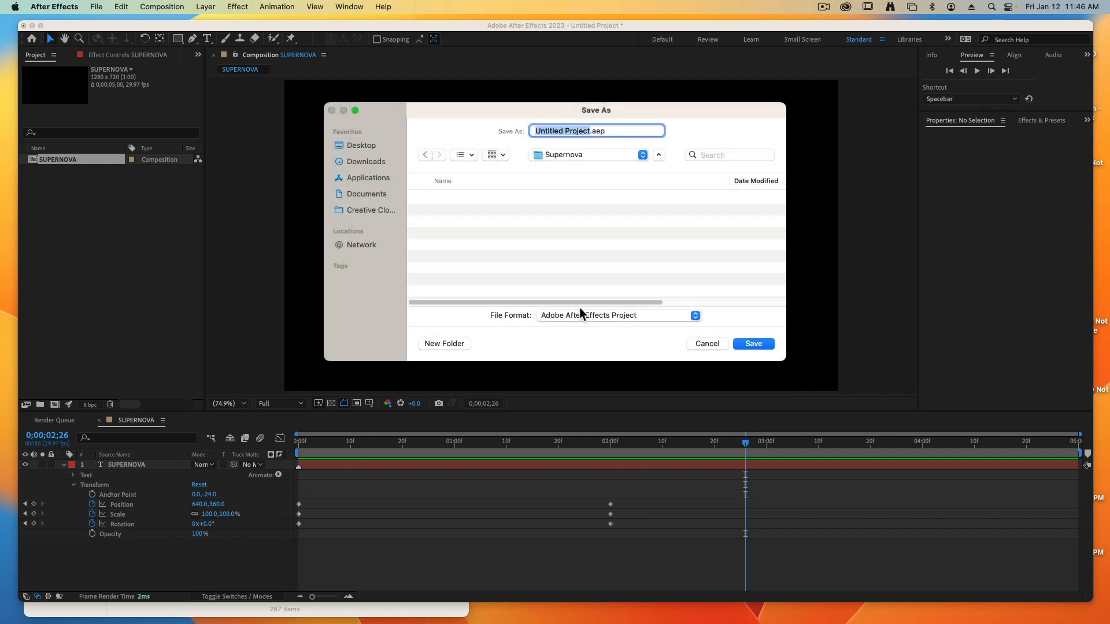
type("Supernova-Ivey")
left_click(753, 344)
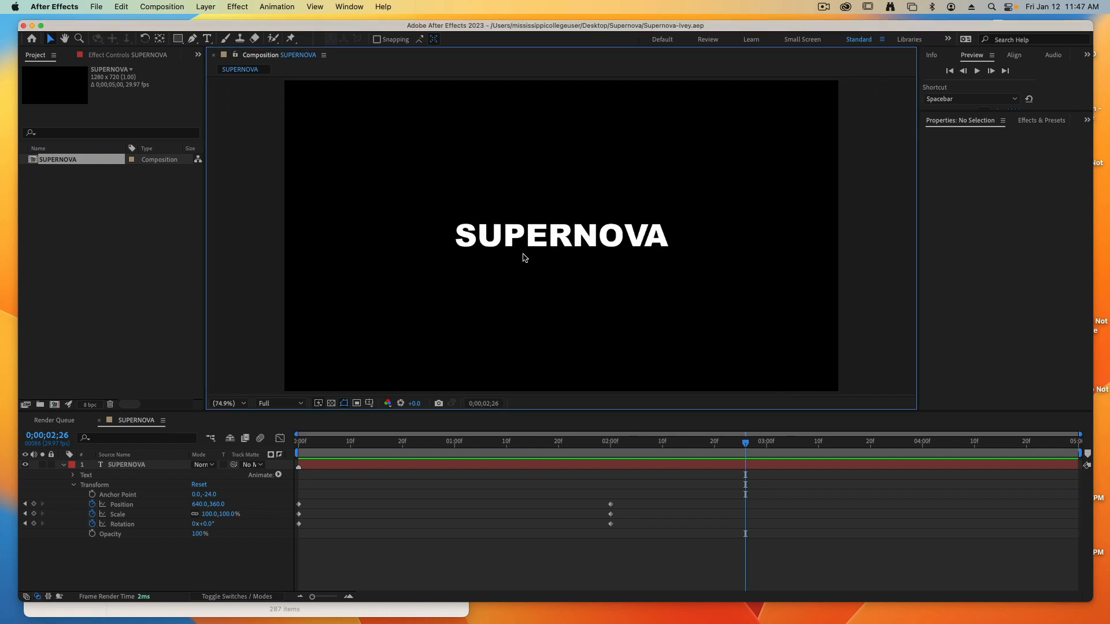
Change the SUPERNOVA text's fill color to R 230, G 110, B 255
left_click(523, 254)
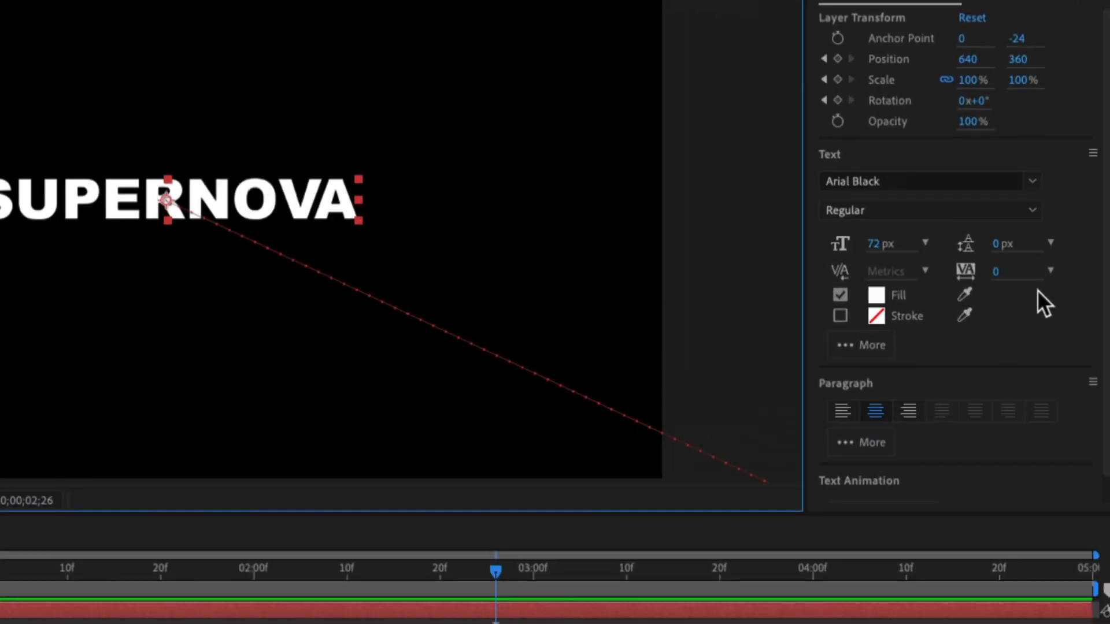
left_click(880, 295)
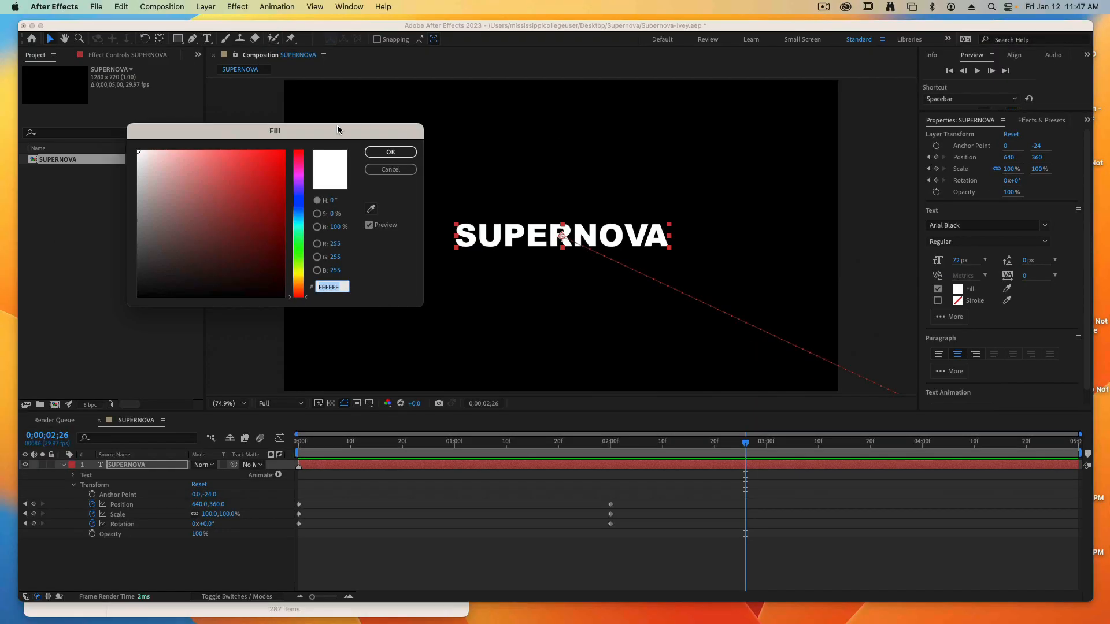
left_click_drag(338, 129, 627, 178)
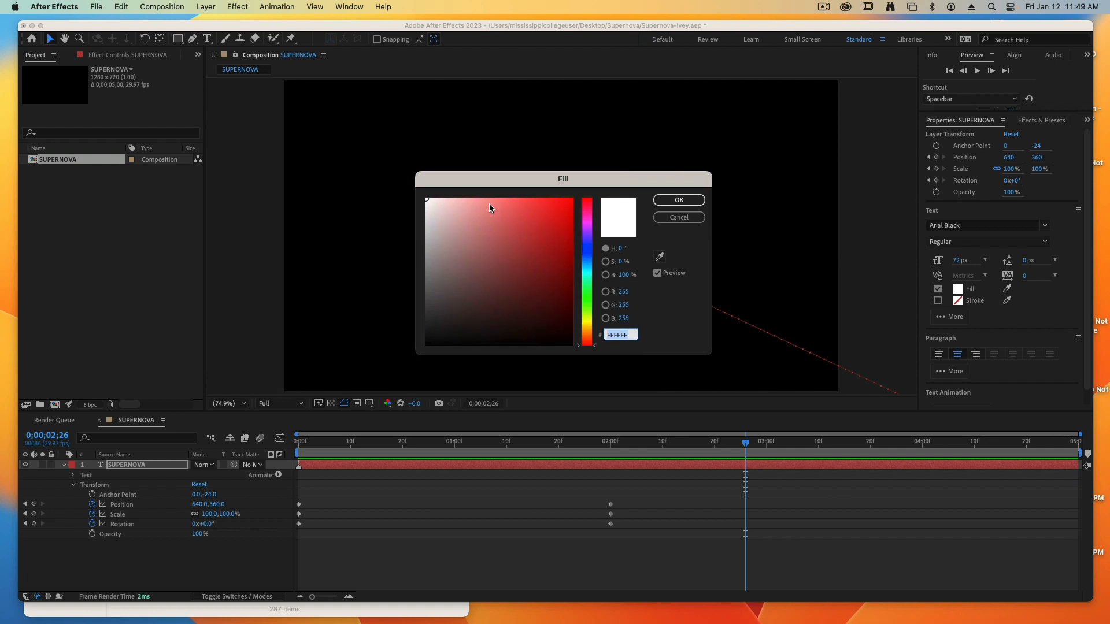
left_click_drag(526, 230, 585, 259)
left_click(544, 235)
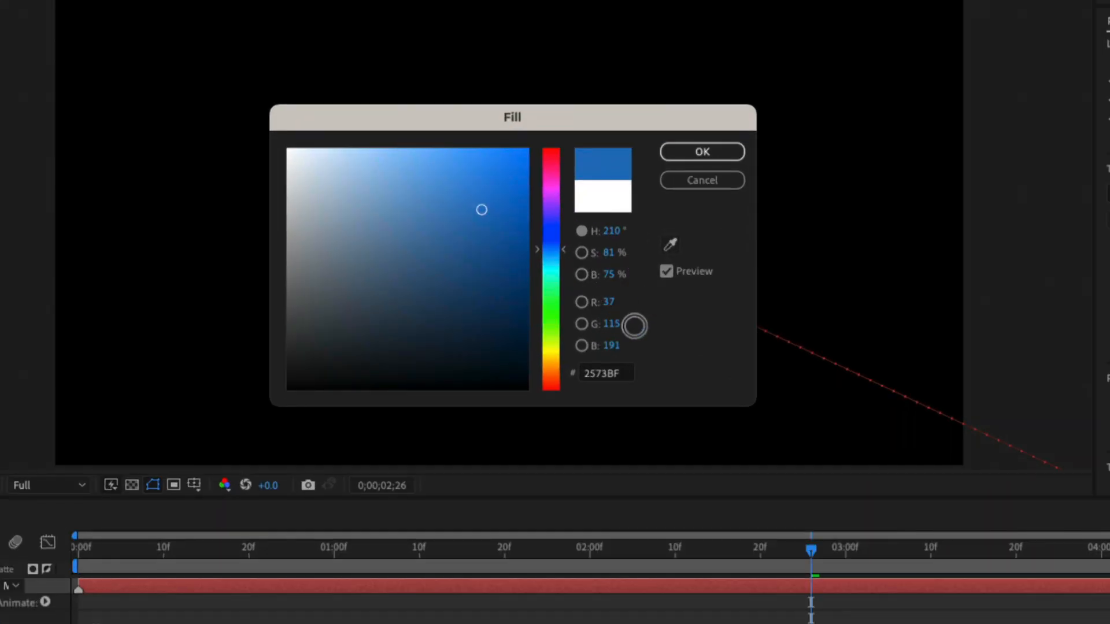
left_click(610, 301)
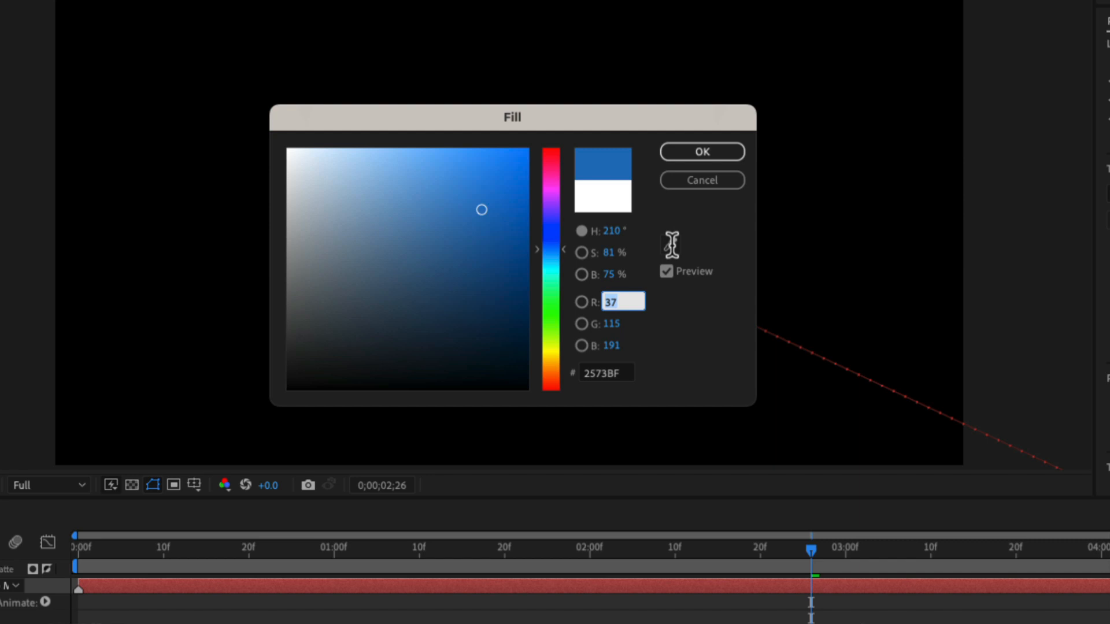
type("230")
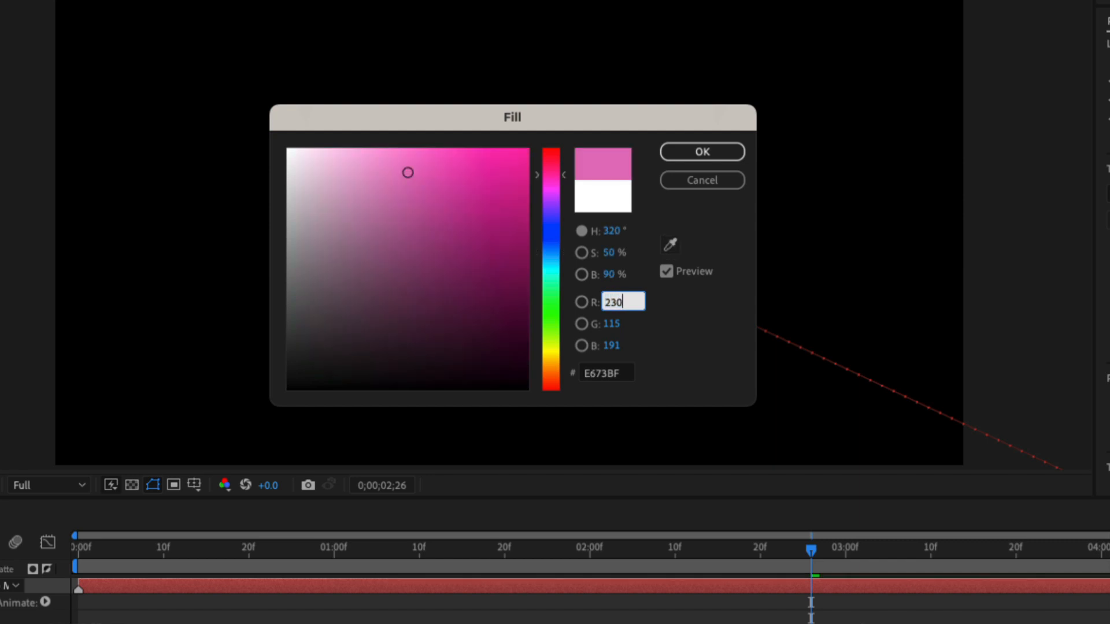
key("Tab")
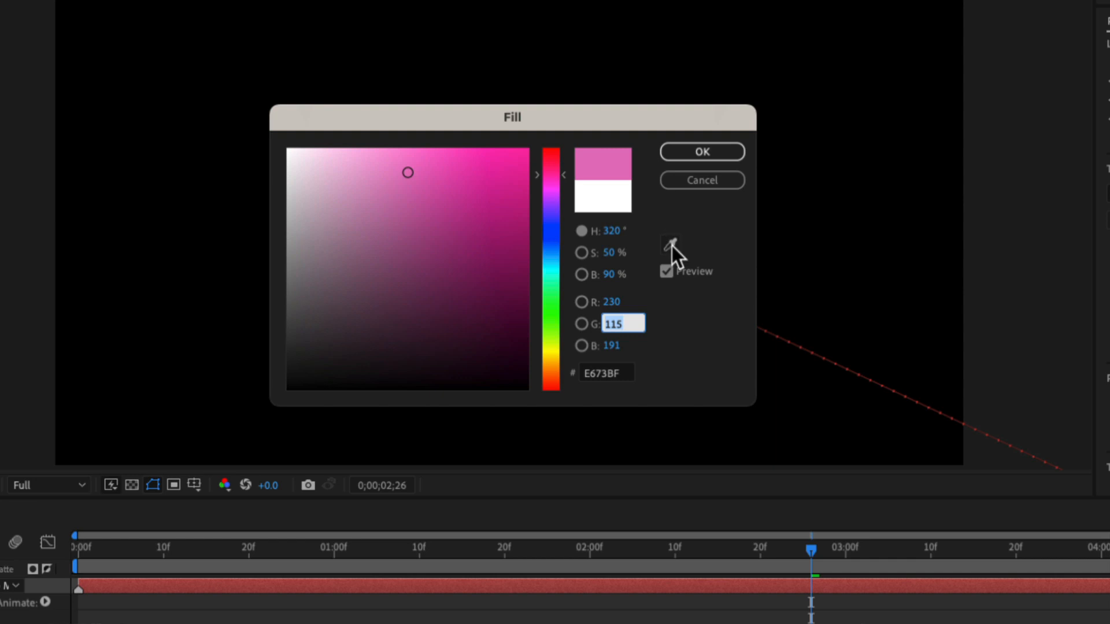
type("110")
key("Tab")
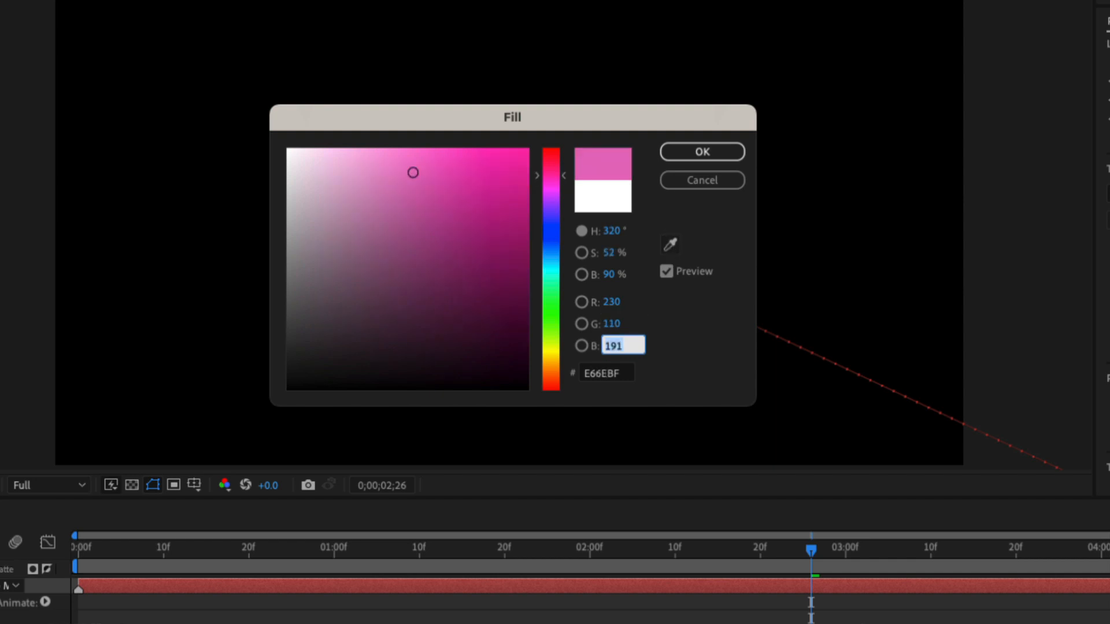
type("22")
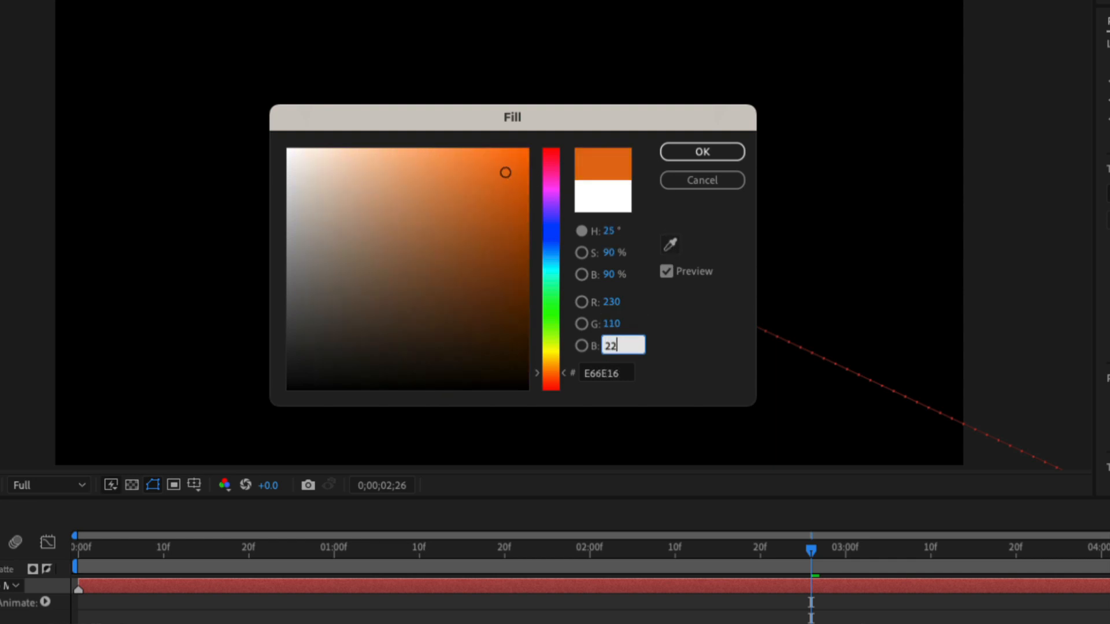
key("BackSpace")
type("55")
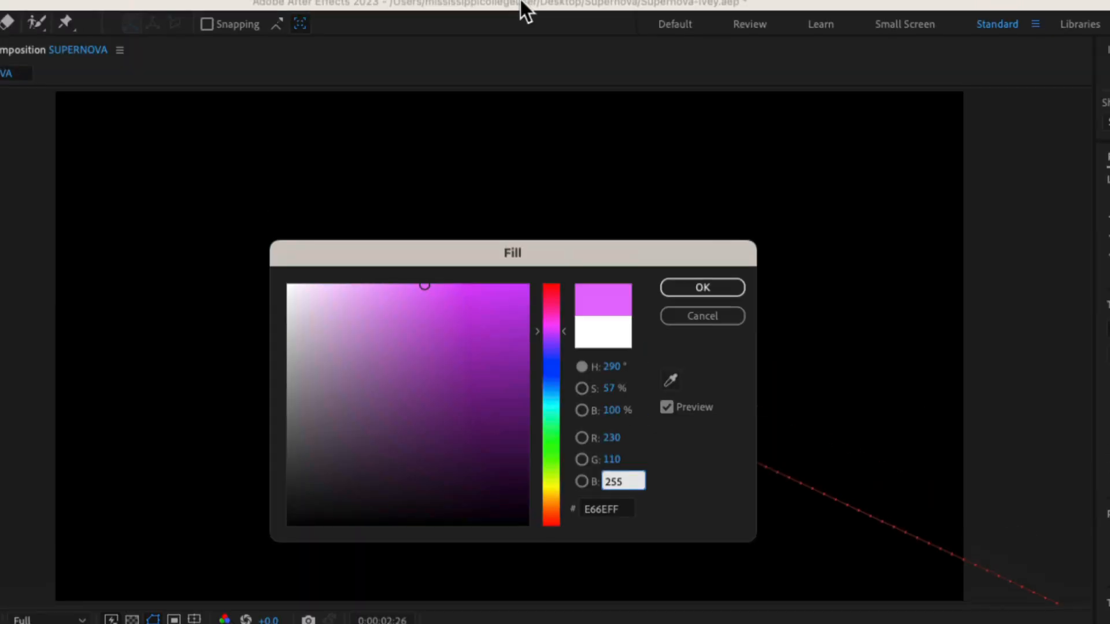
left_click(705, 287)
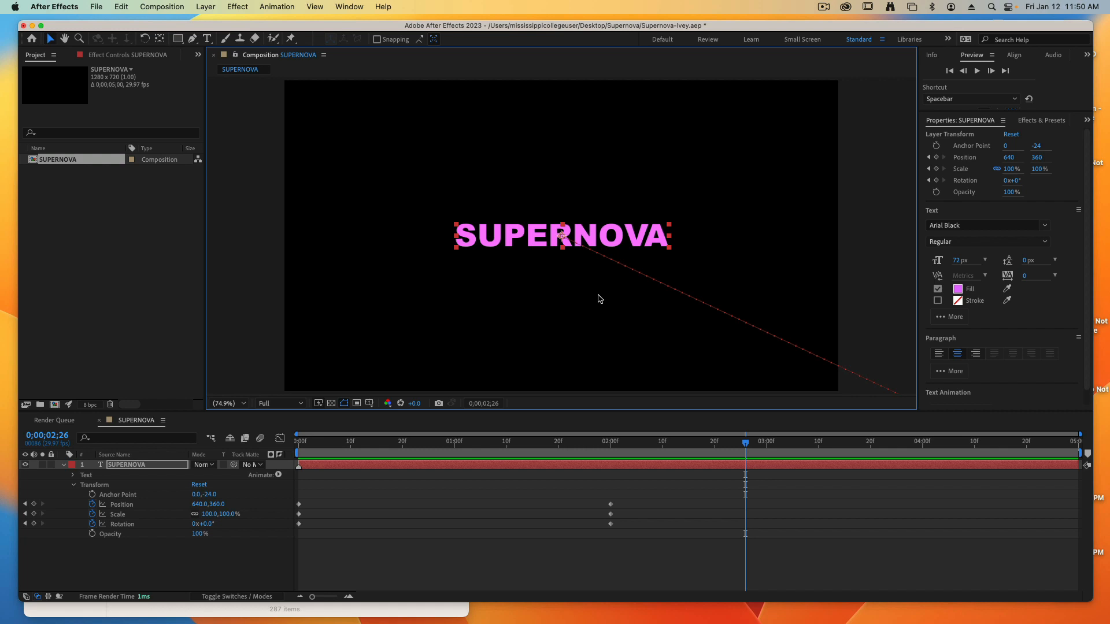
Go to 0;00;02;00 and apply the CC Radial Fast Blur effect to the SUPERNOVA layer
mouse_move(607, 442)
left_mouse_down()
mouse_move(407, 442)
mouse_move(610, 443)
left_mouse_up()
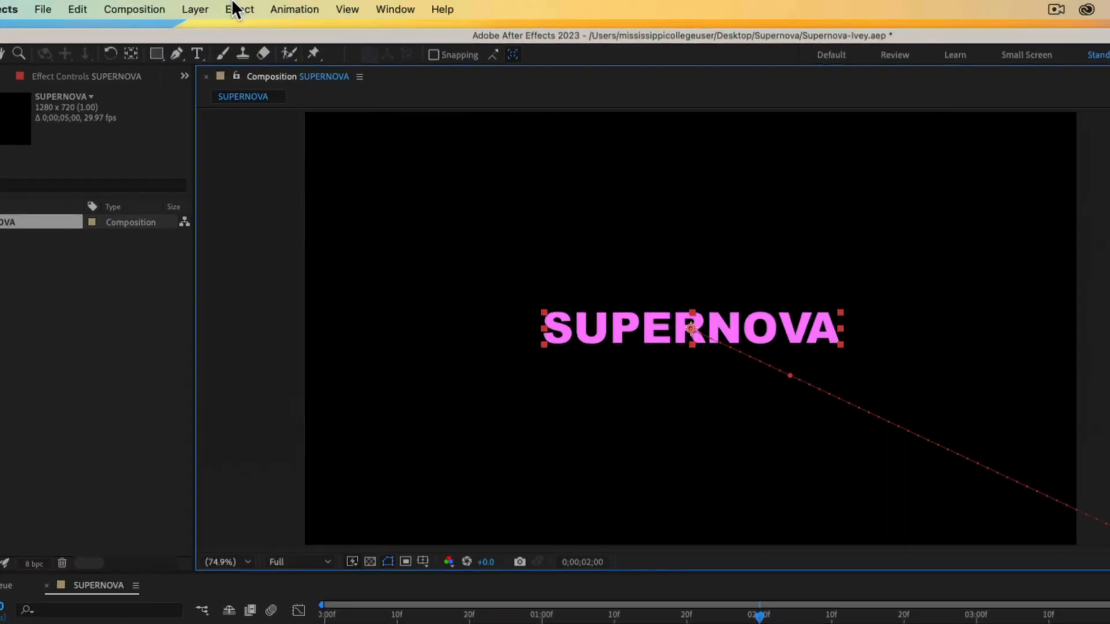
left_click(235, 6)
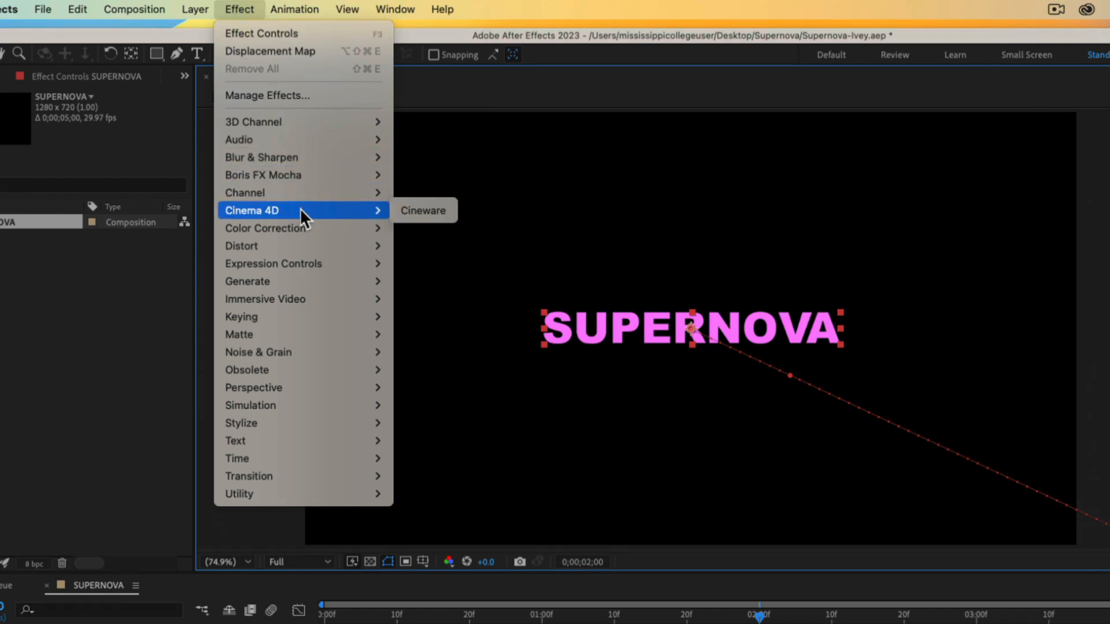
mouse_move(288, 167)
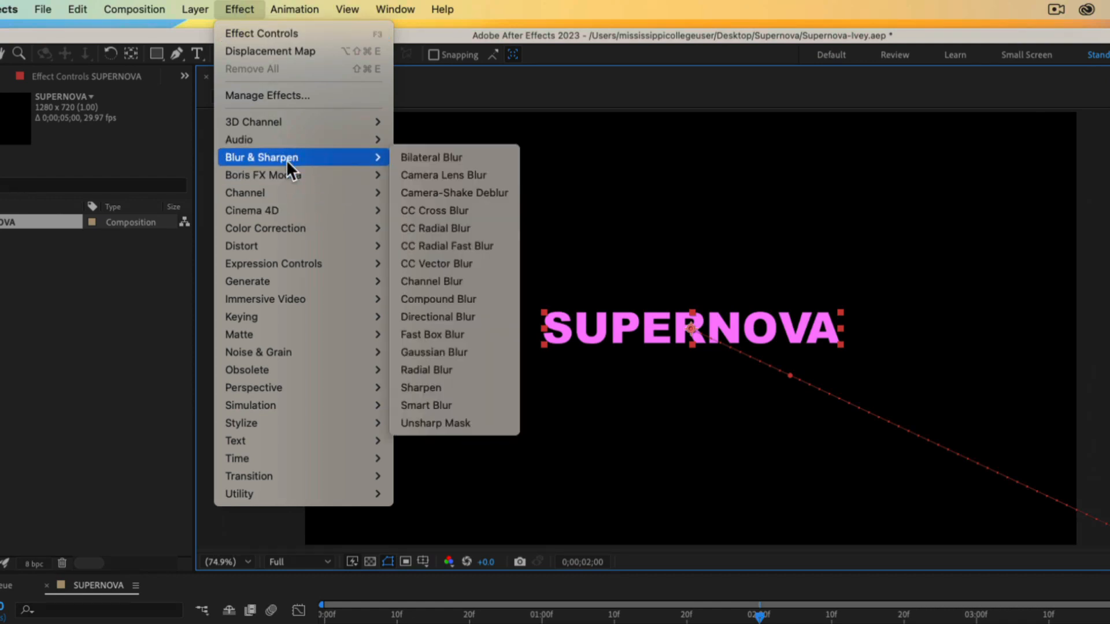
left_click(488, 247)
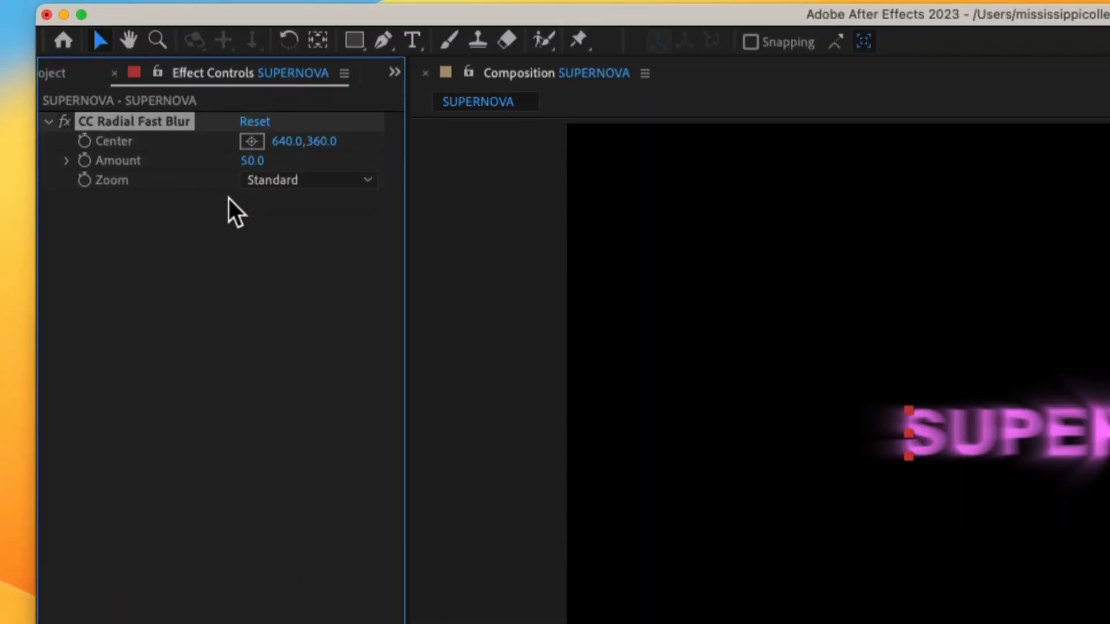
Set the CC Radial Fast Blur Amount to 100 and add a keyframe for it at 0;00;02;00
left_click(253, 161)
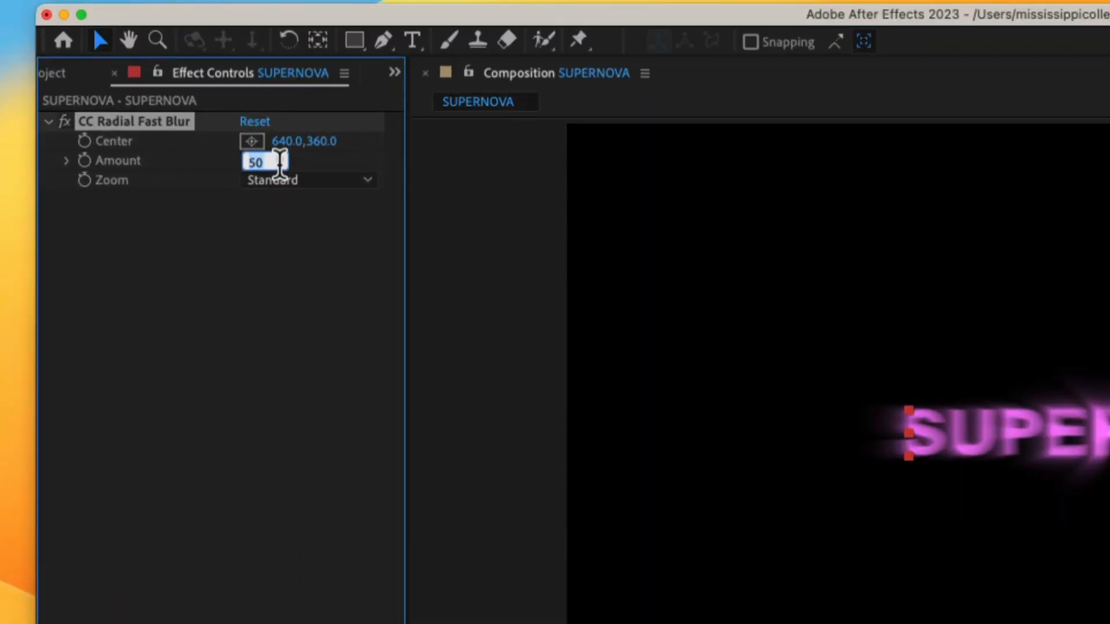
type("100")
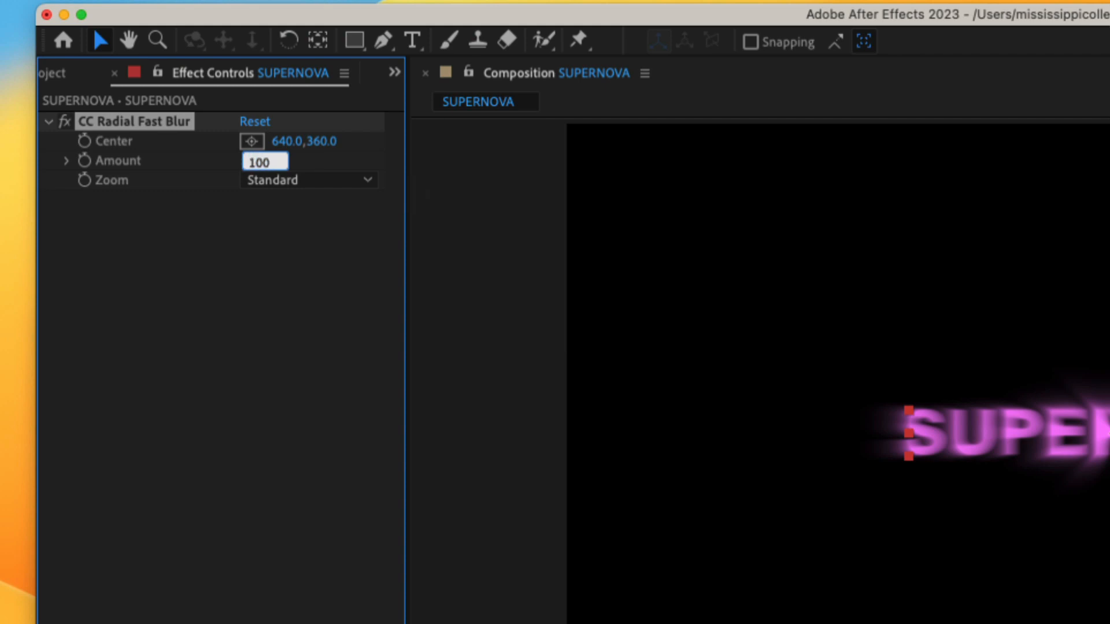
key("Tab")
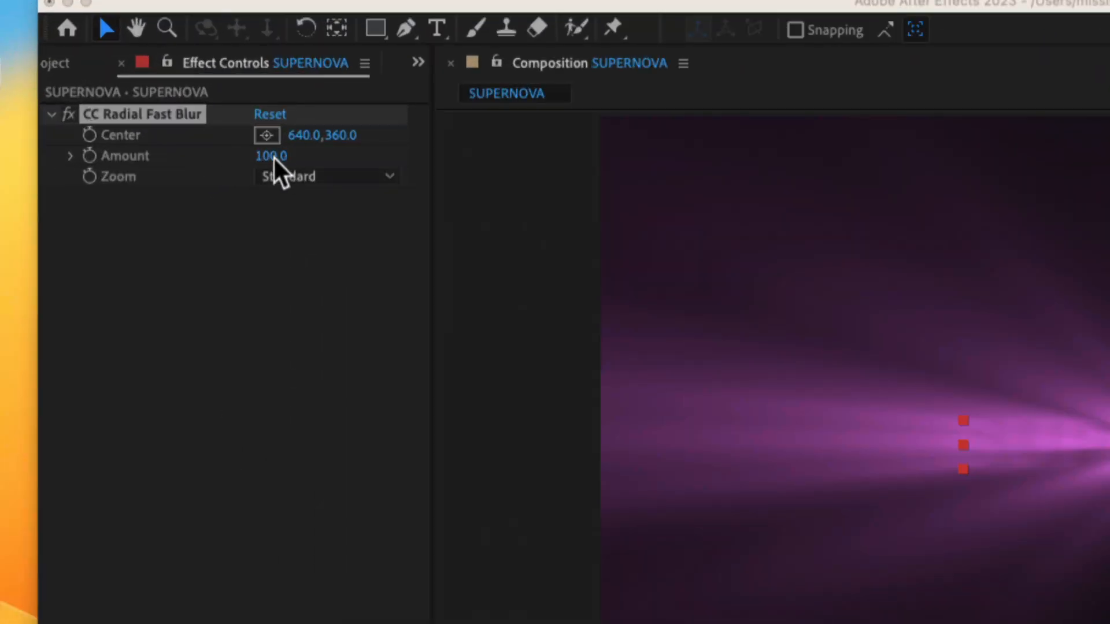
left_click(85, 156)
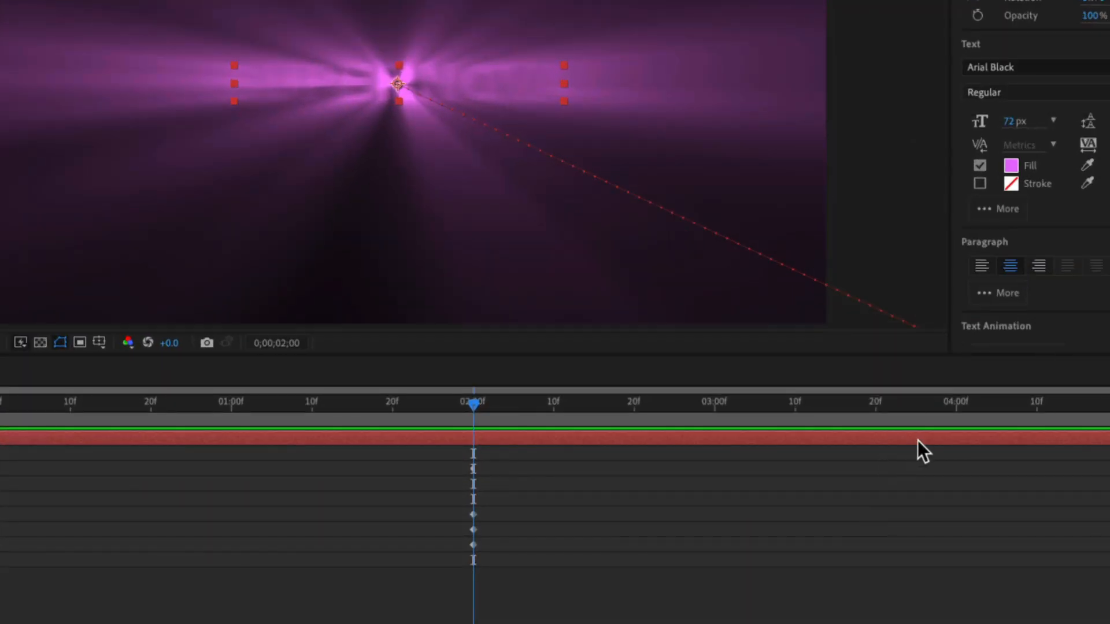
Go to 0;00;04;00 and set the CC Radial Fast Blur Amount on the SUPERNOVA layer to 5
left_click_drag(962, 407, 957, 409)
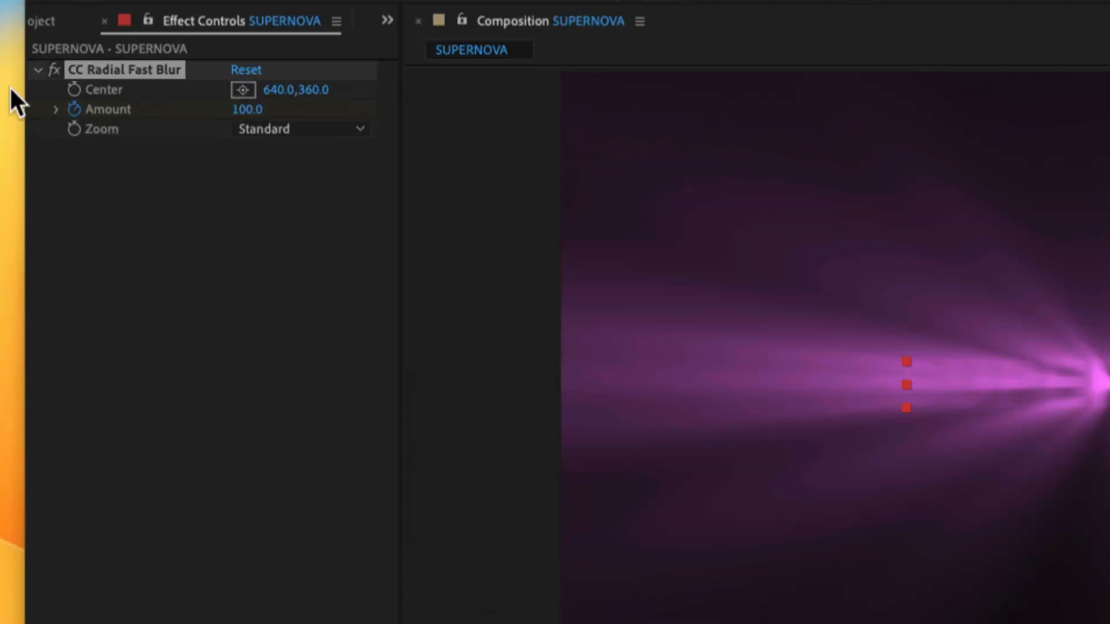
left_click(127, 99)
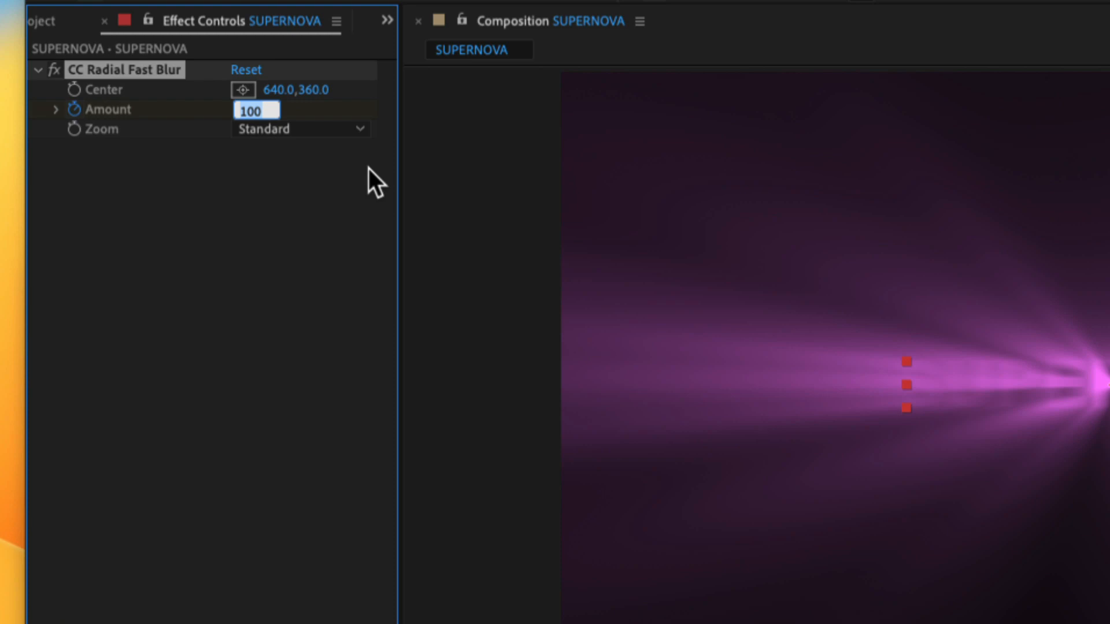
type("5")
key("Return")
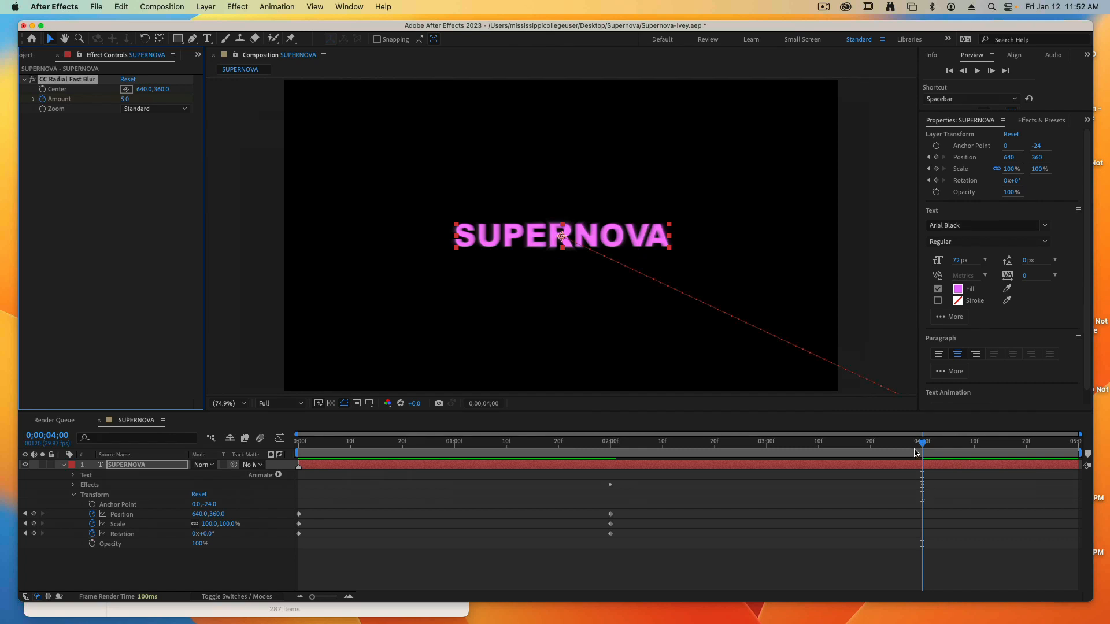
Return to 0;00;00;00 and preview the animation, with the SUPERNOVA layer deselected to hide its motion path
left_click_drag(920, 446, 299, 446)
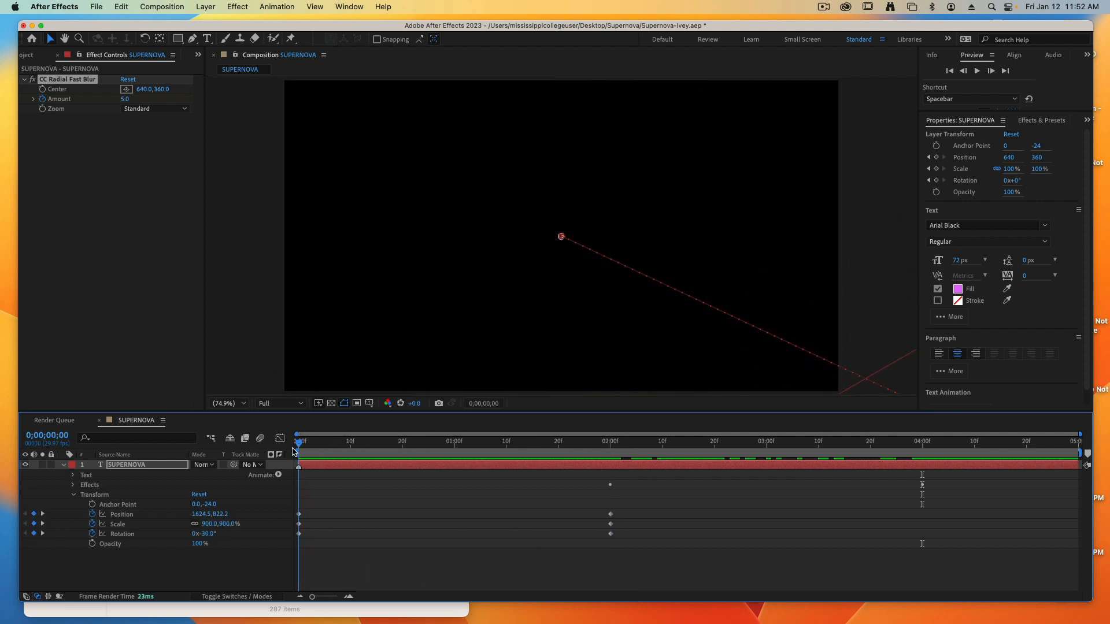
left_click(976, 70)
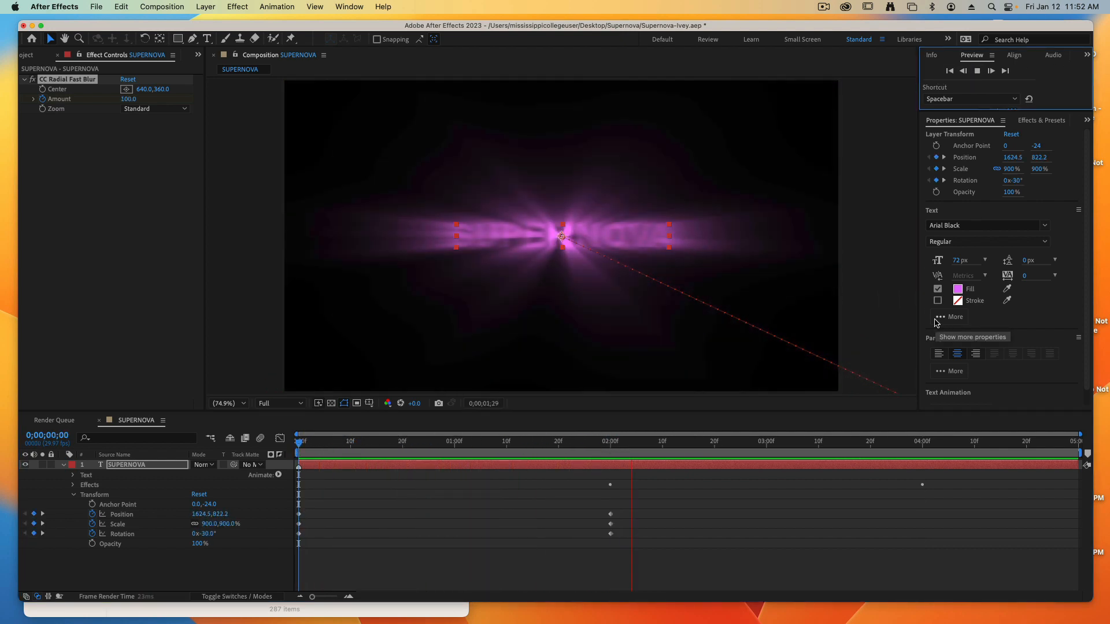
left_click(871, 329)
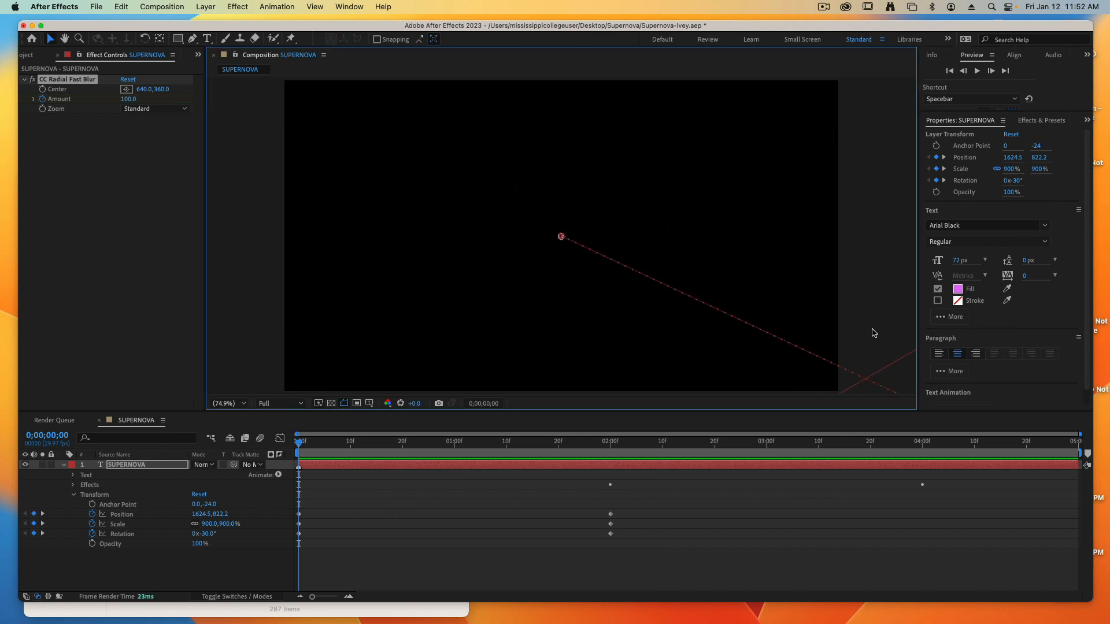
left_click(859, 325)
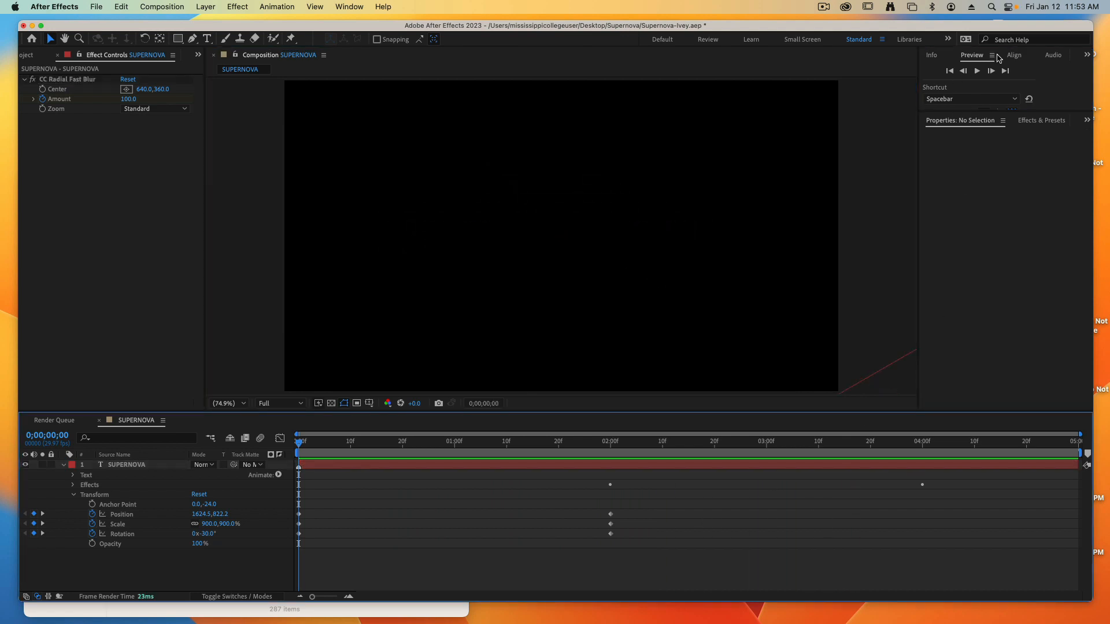
left_click(978, 71)
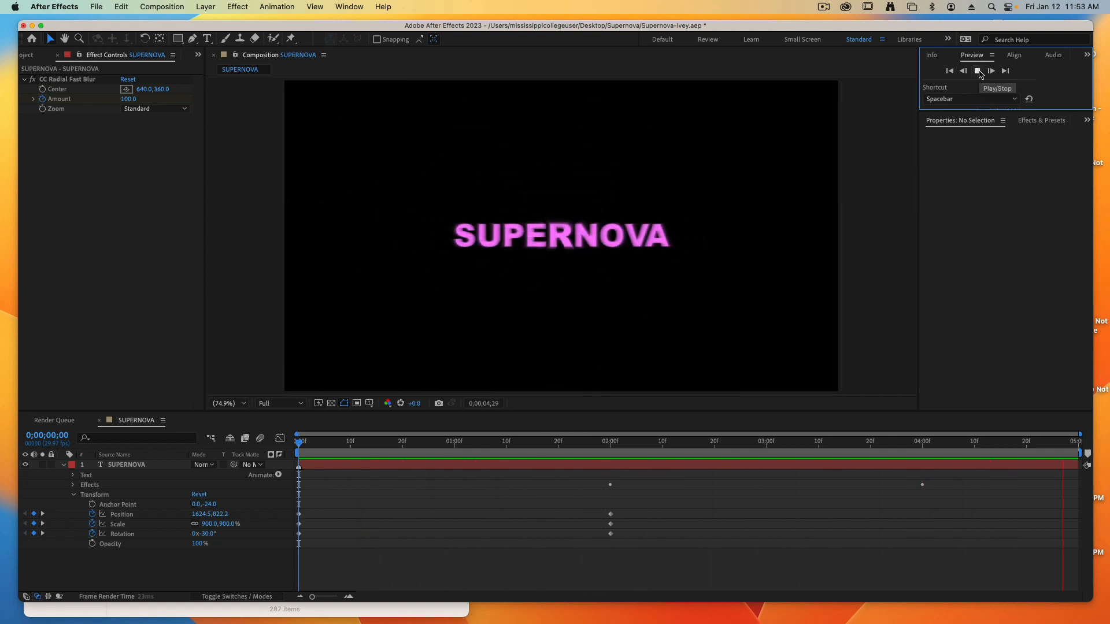
key("space")
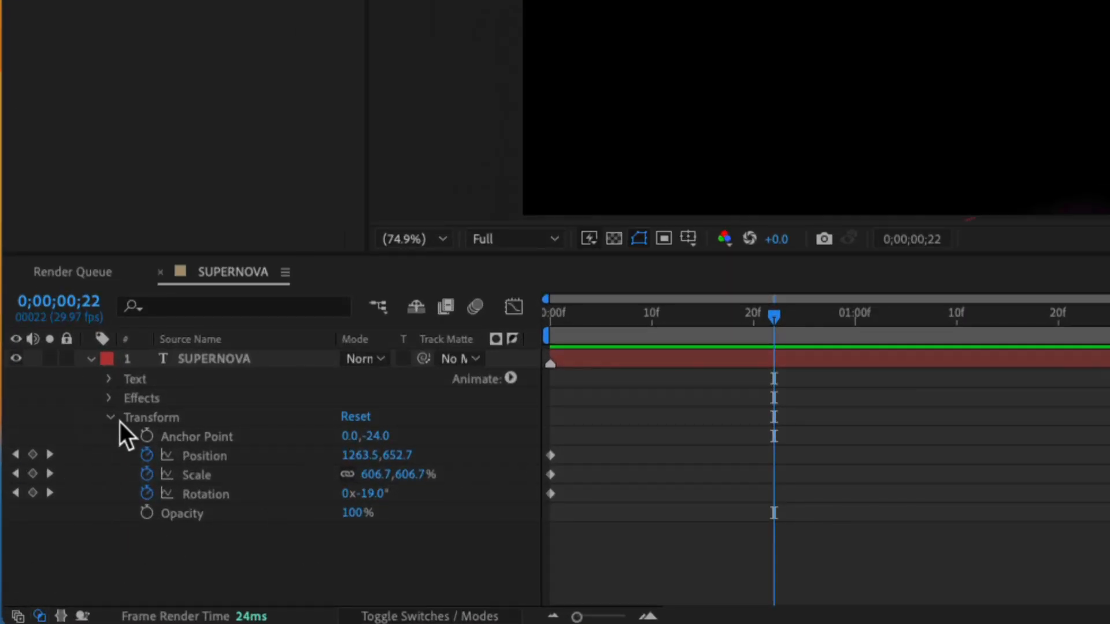
Reveal only the keyframed properties of the SUPERNOVA layer and apply Easy Ease to all of their keyframes
left_click(161, 554)
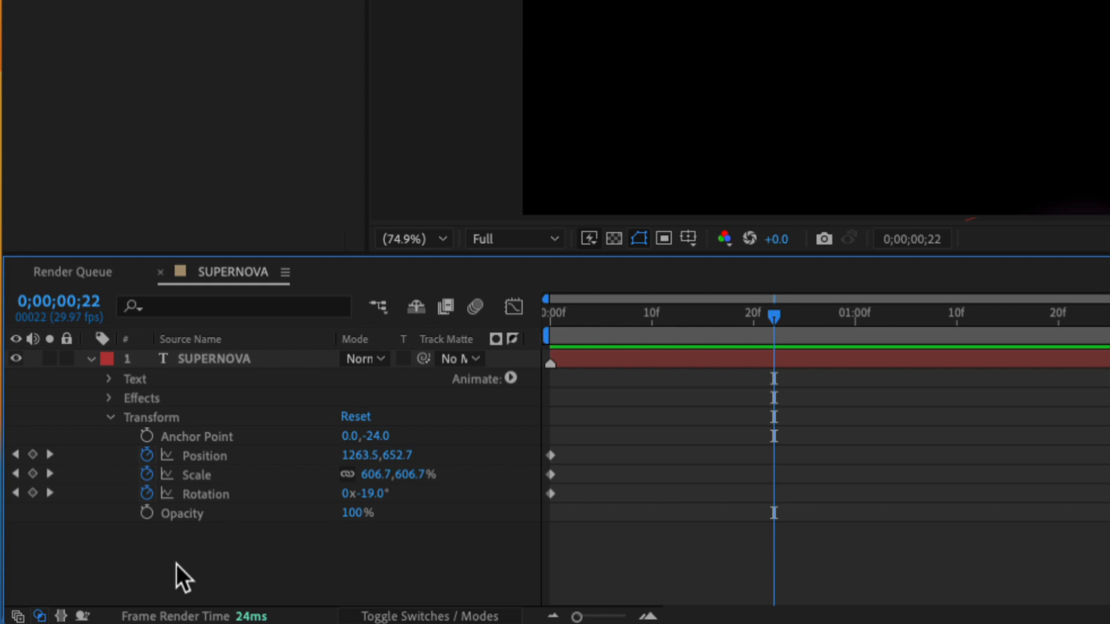
key("u")
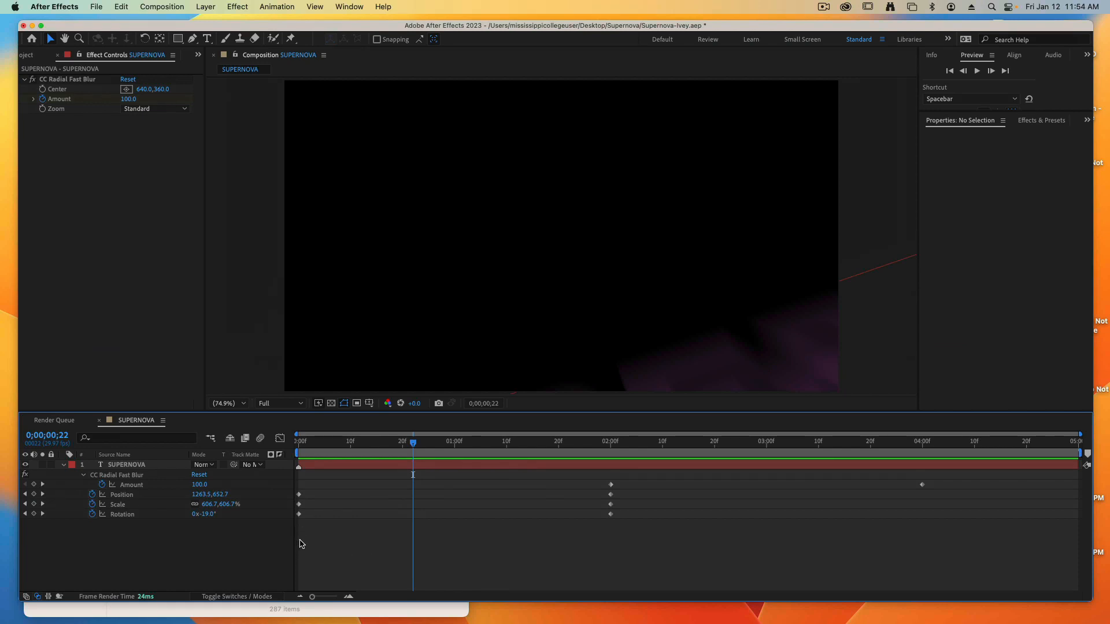
left_click_drag(297, 545, 937, 470)
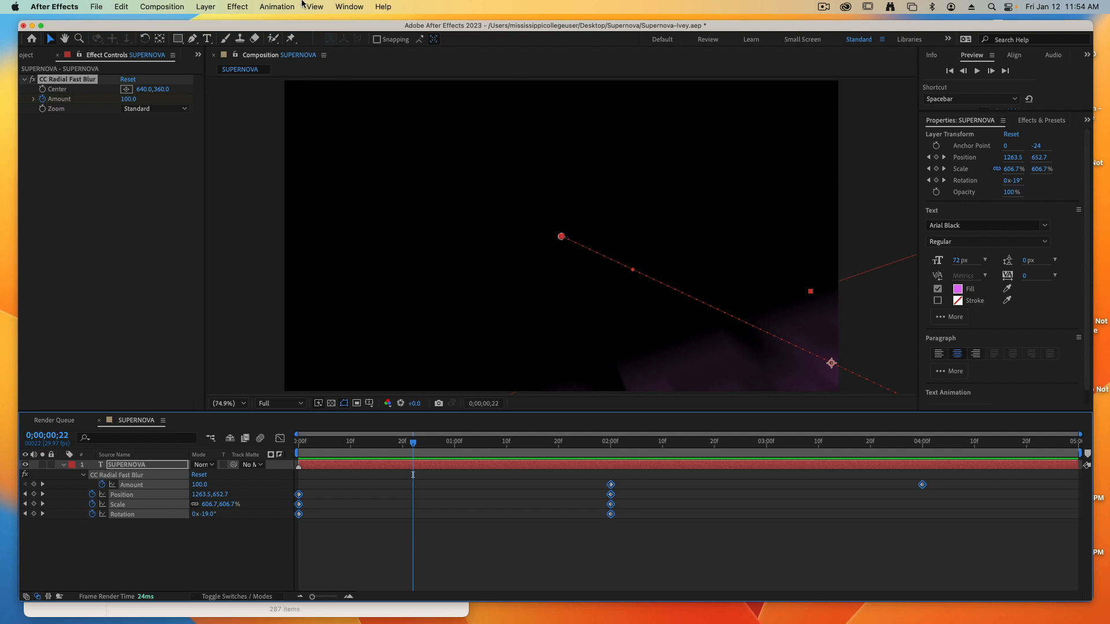
left_click(275, 6)
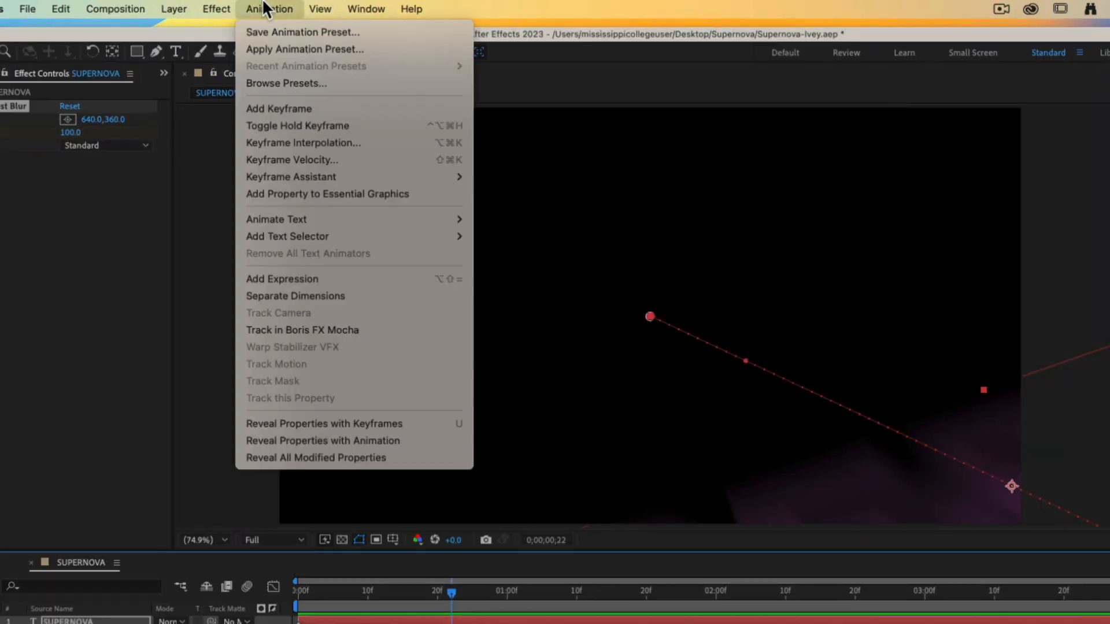
mouse_move(283, 176)
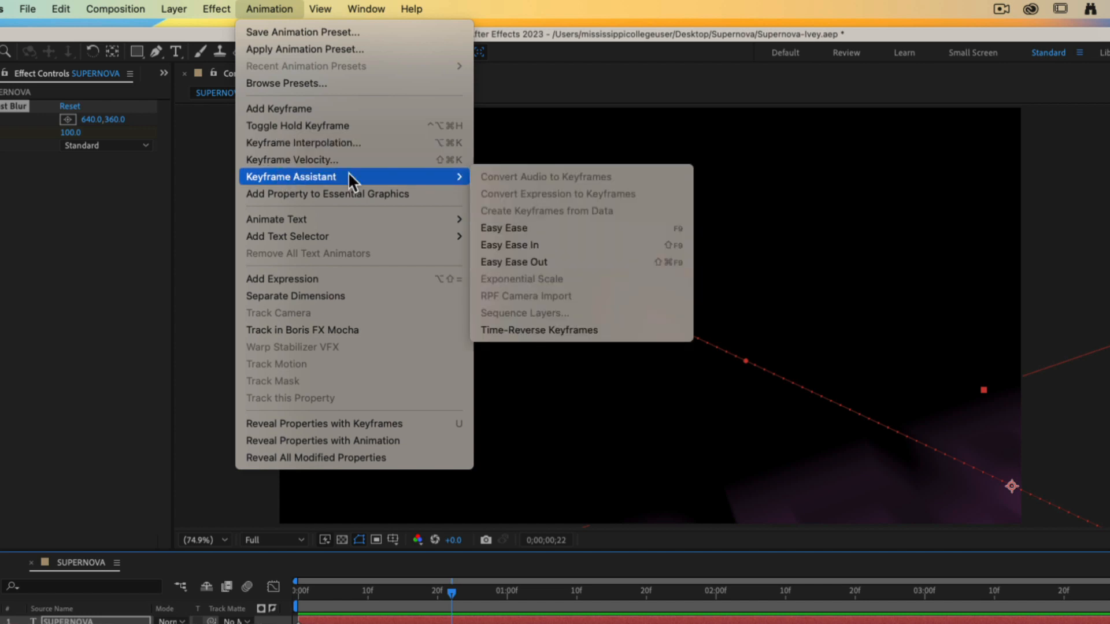
left_click(562, 226)
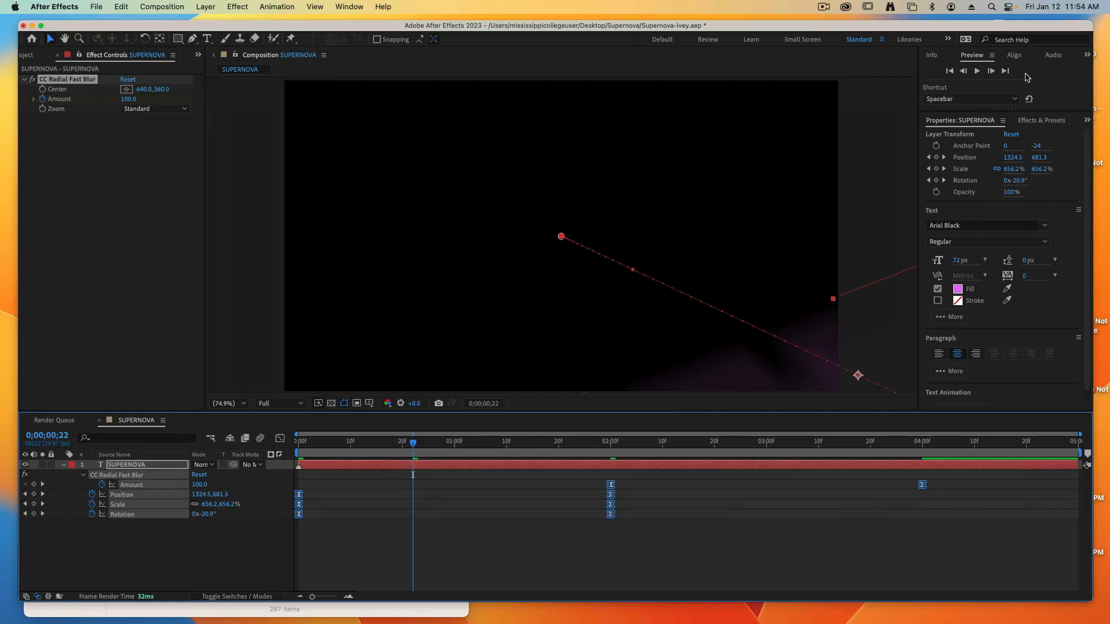
Play the composition to check the eased motion and blur, and stop playback
left_click(977, 71)
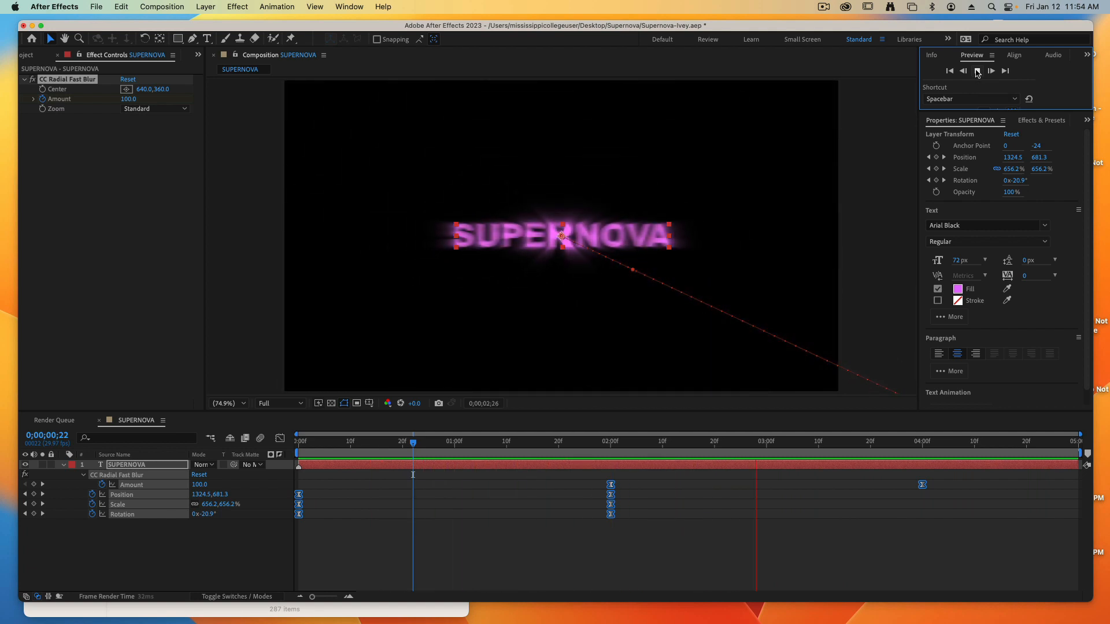
left_click(977, 72)
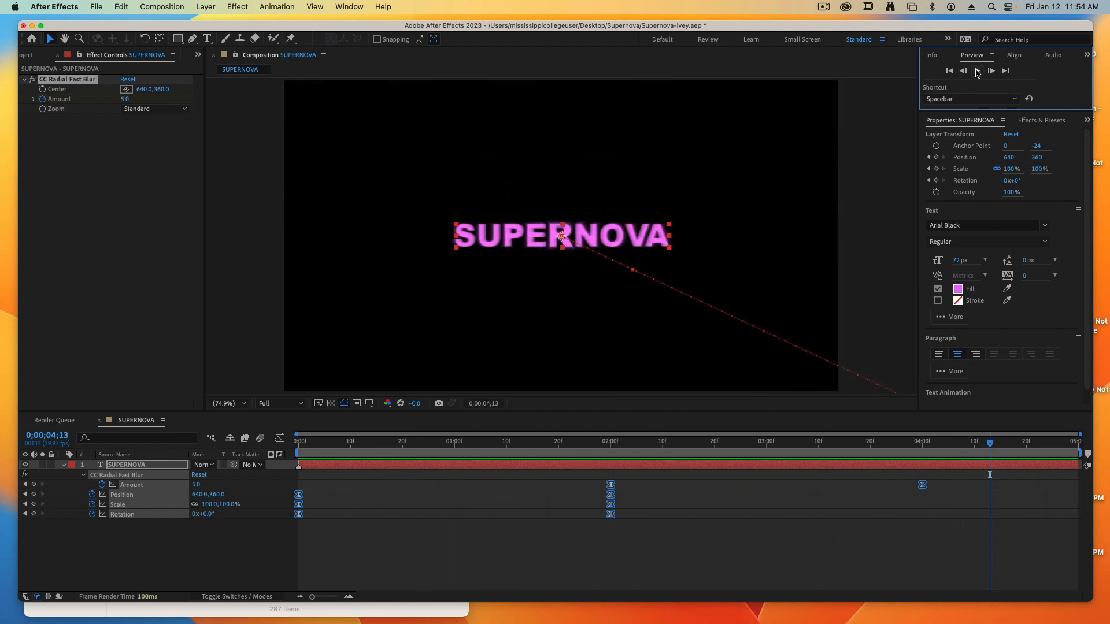
left_click(456, 349)
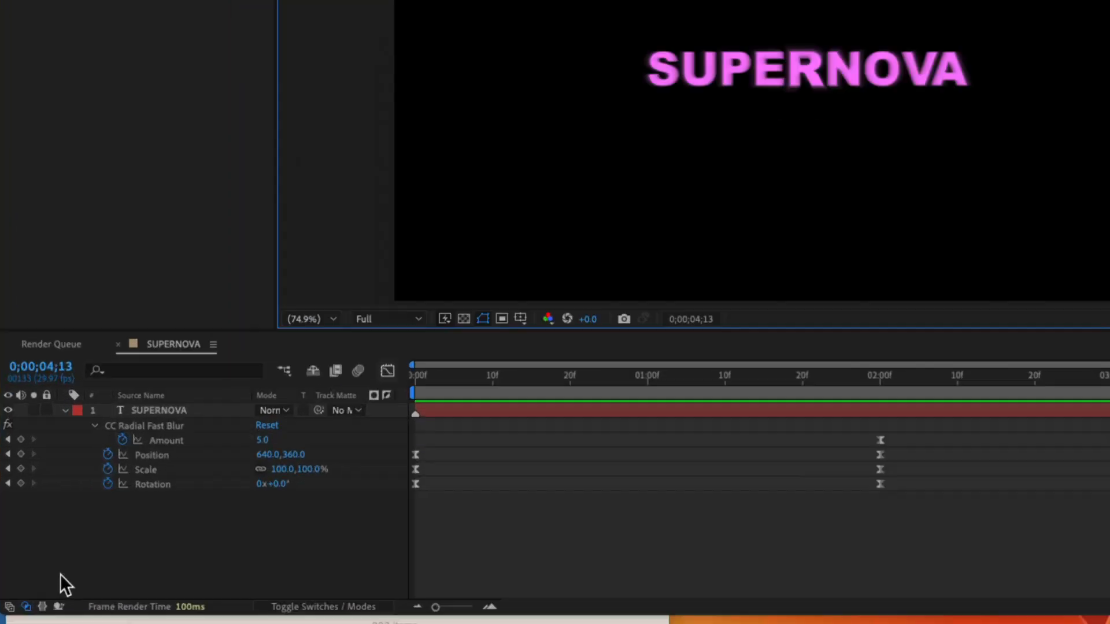
Start a new solid layer named Startfield and match its size to the composition
left_click(174, 519)
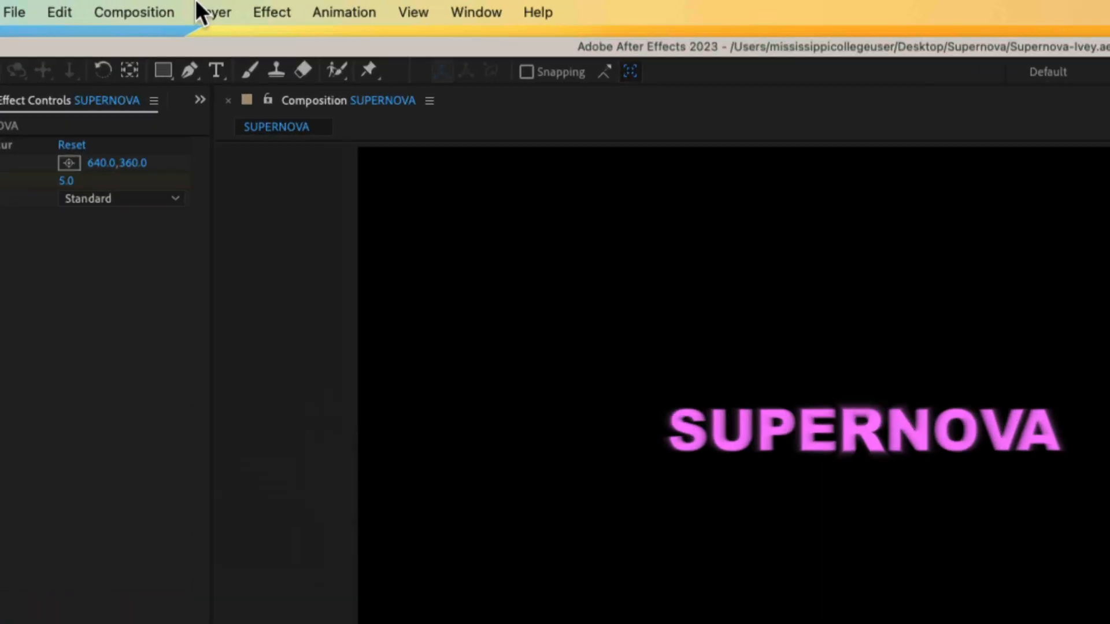
left_click(217, 11)
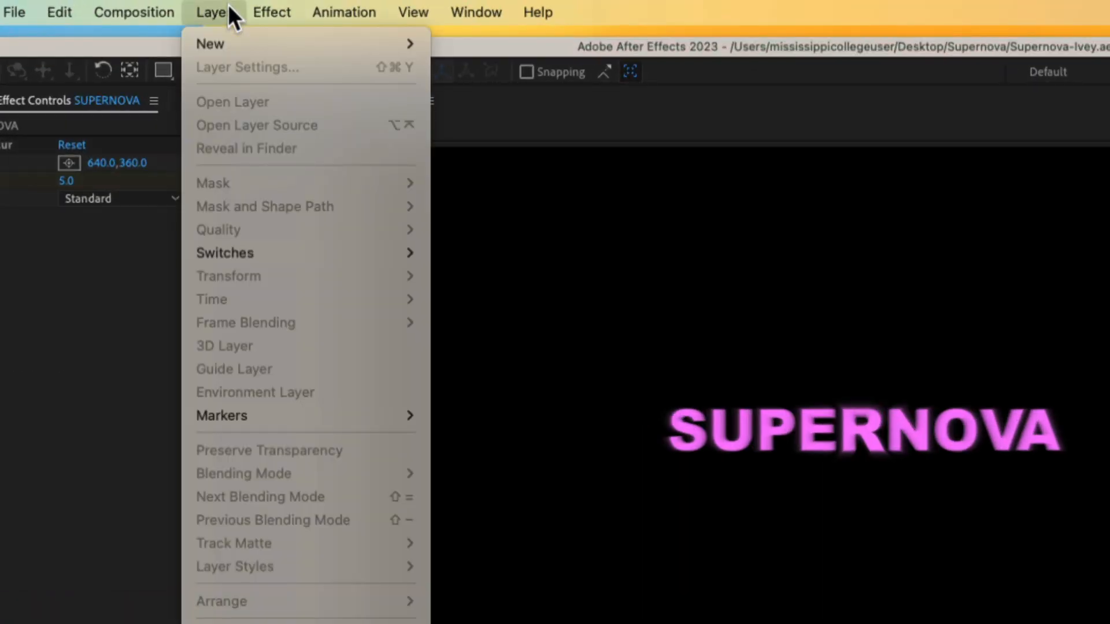
mouse_move(220, 43)
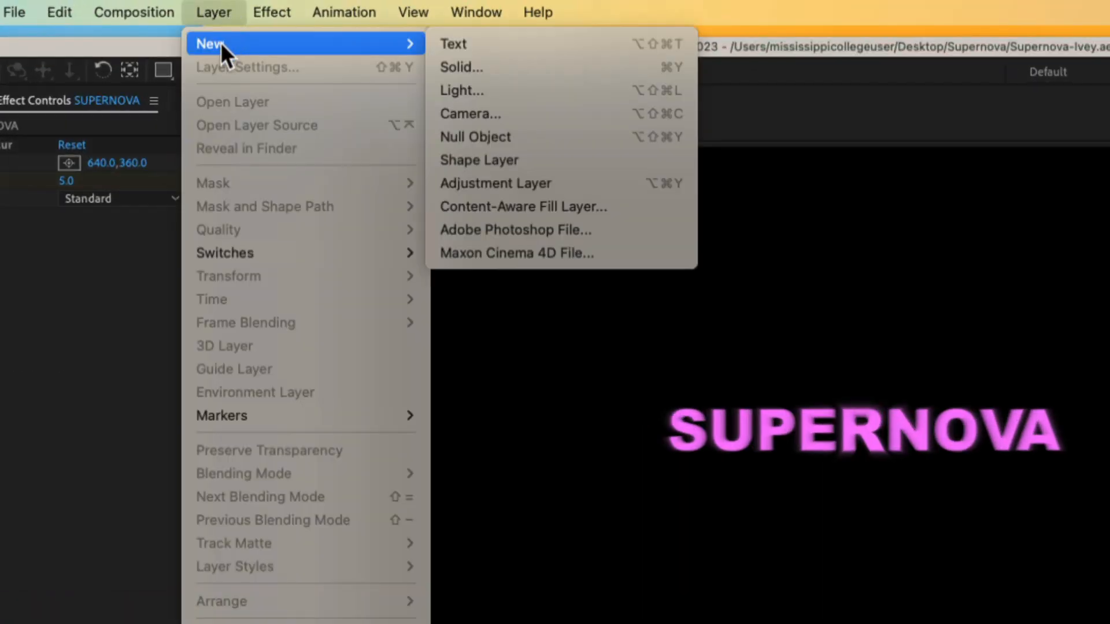
left_click(484, 69)
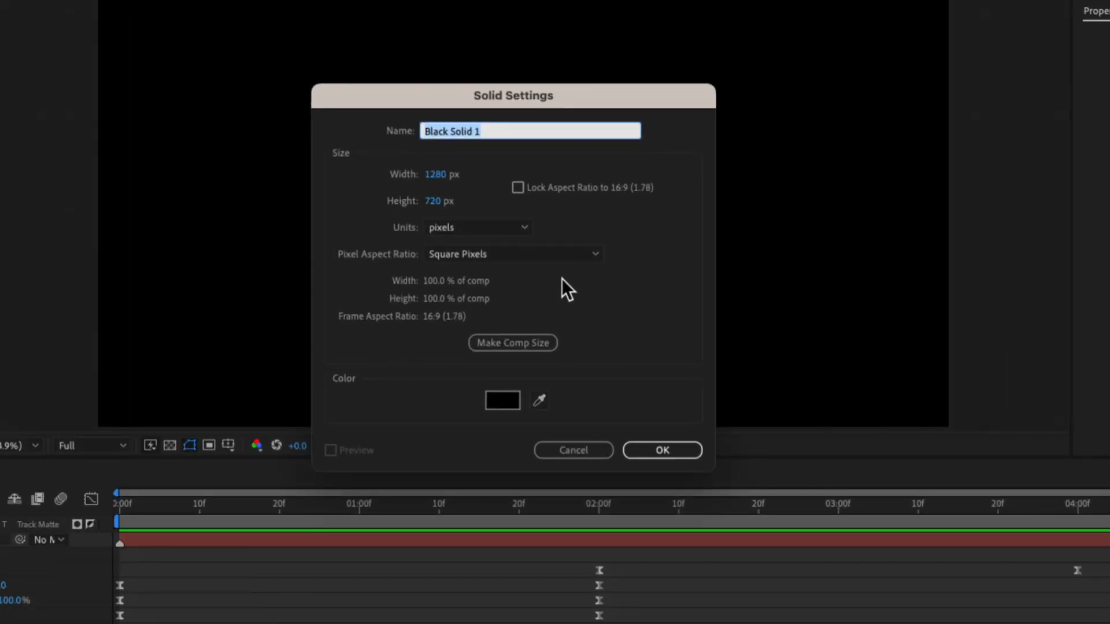
type("Startfield")
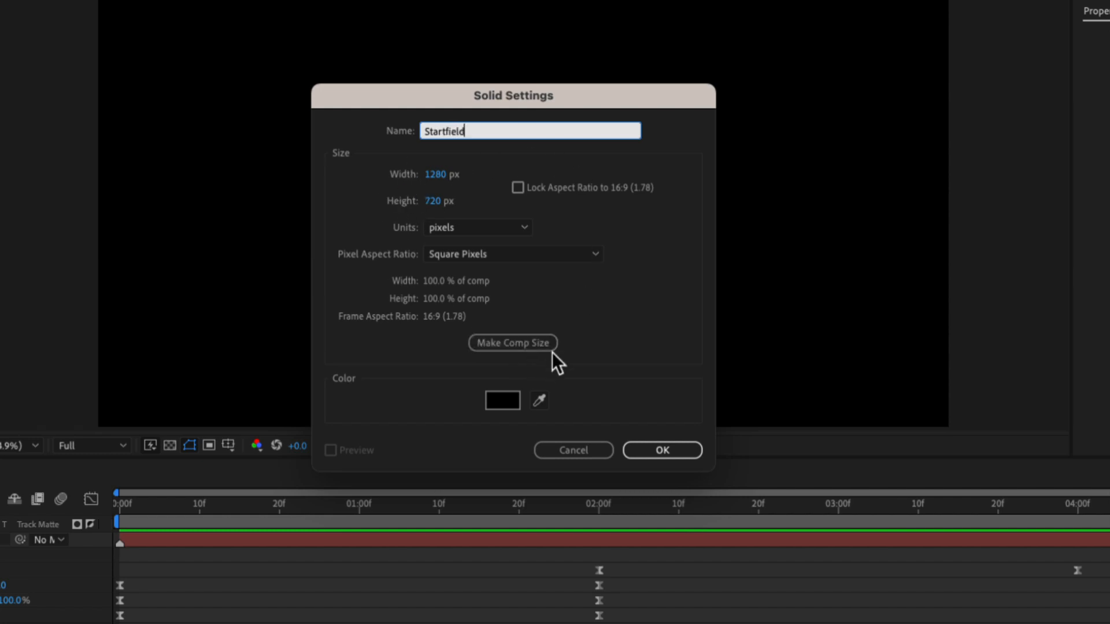
left_click(505, 341)
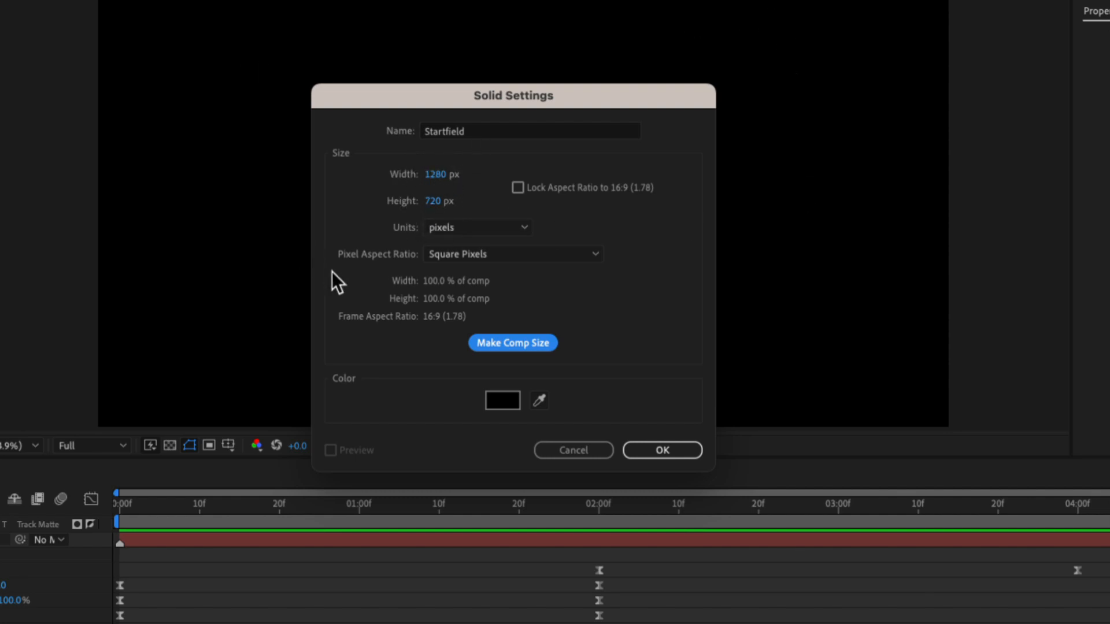
Set the Startfield solid's color to white (FFFFFF) and create the layer
left_click(506, 405)
left_click_drag(364, 243, 286, 100)
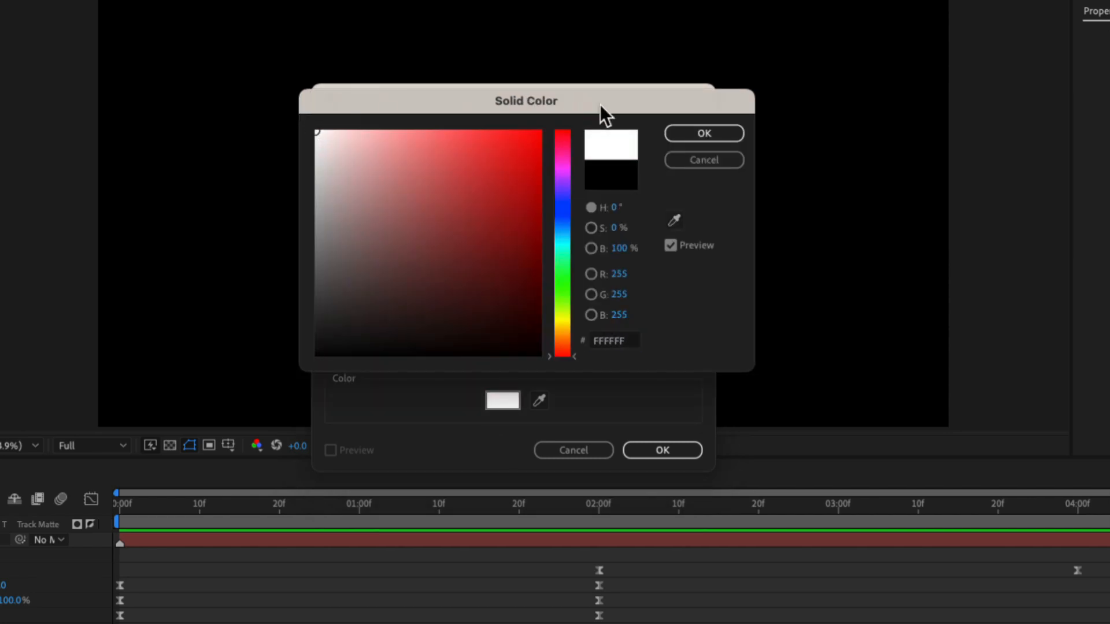
left_click(712, 134)
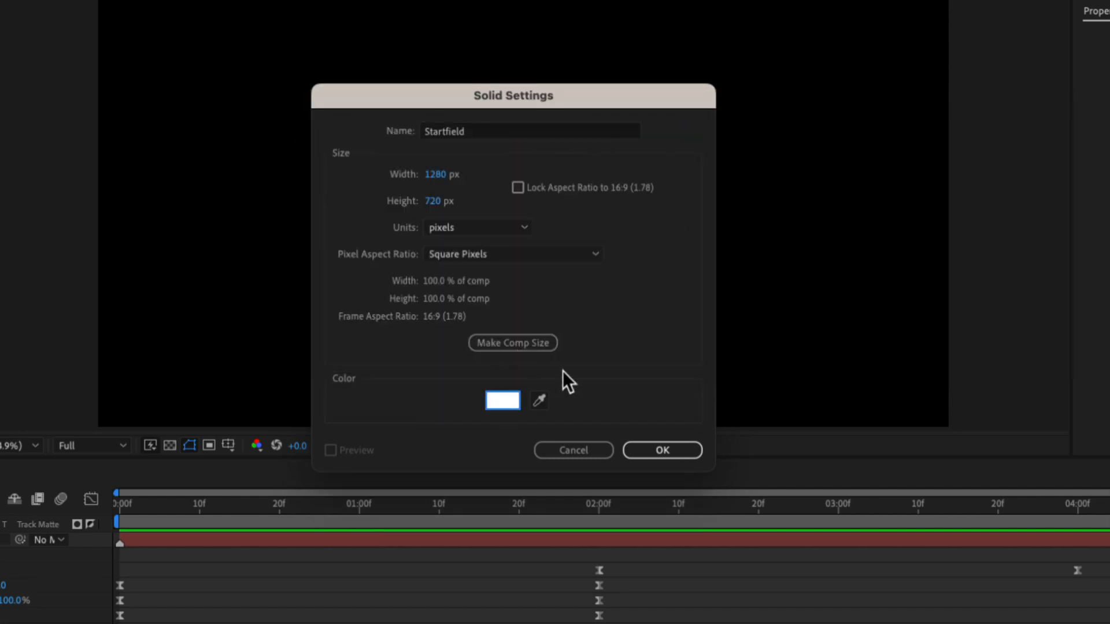
left_click(662, 450)
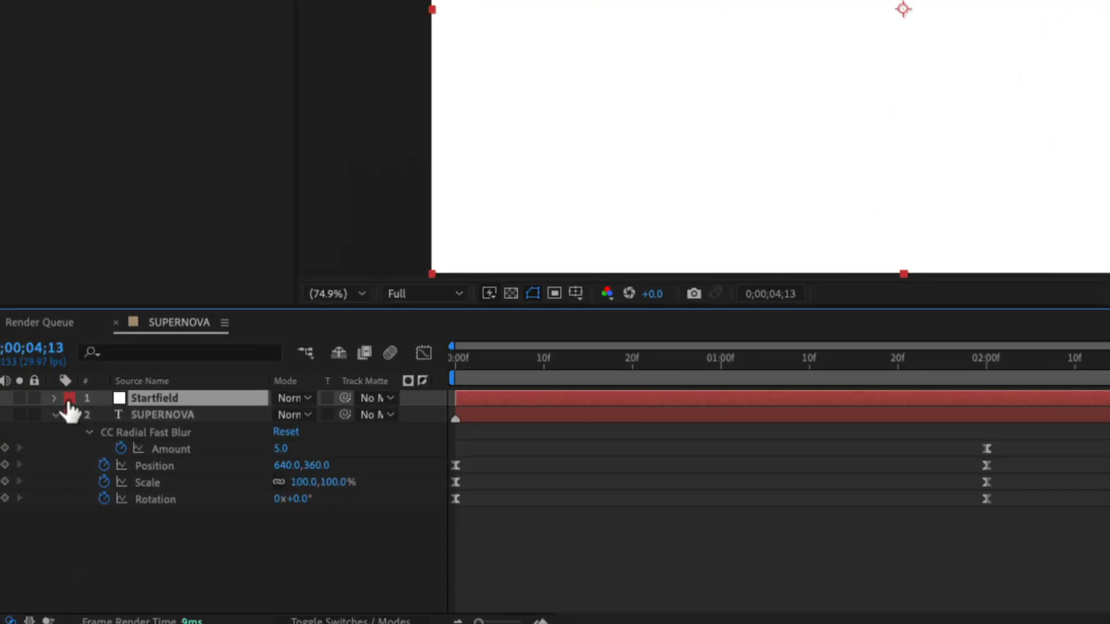
Collapse the SUPERNOVA layer's properties and move the Startfield layer below it in the layer stack
left_click(53, 415)
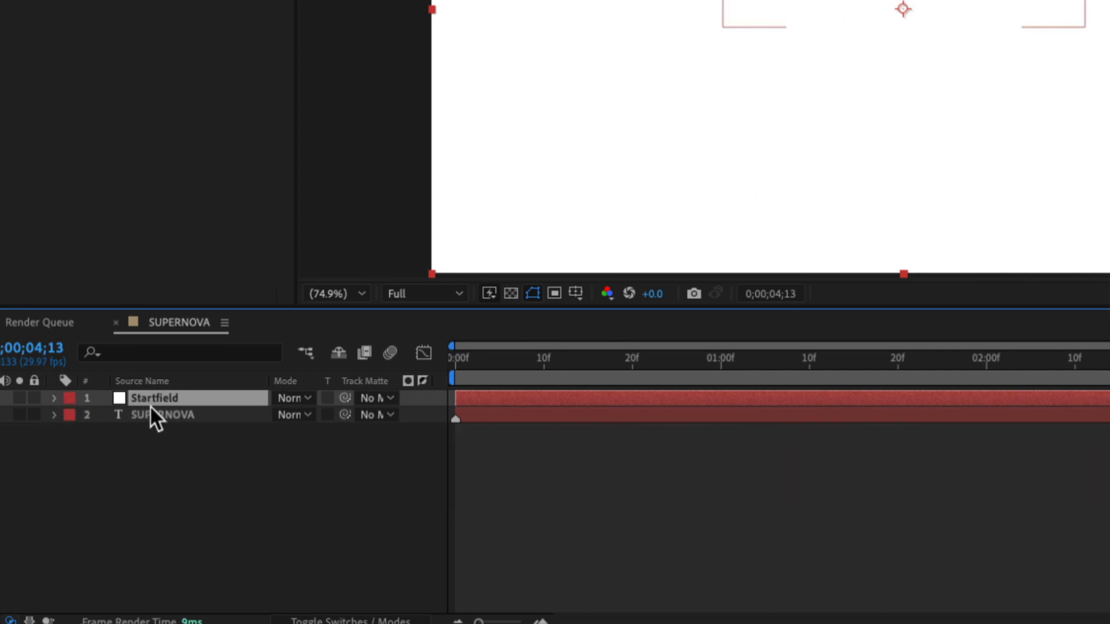
left_click_drag(178, 398, 177, 419)
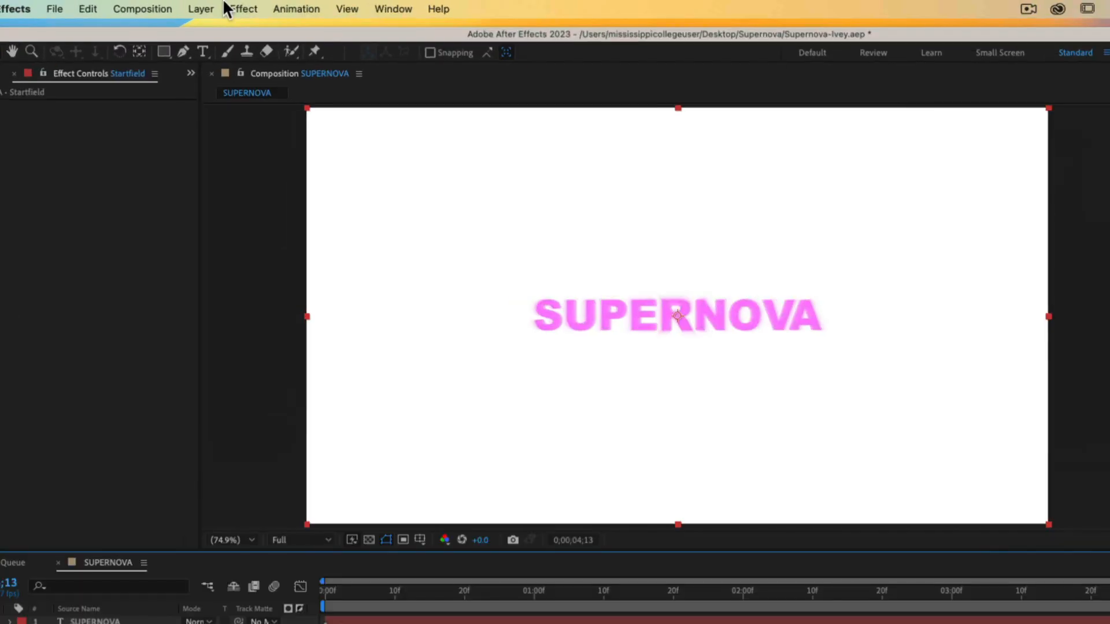
Apply the CC Star Burst simulation effect to the Startfield layer and preview the moving stars
left_click(237, 9)
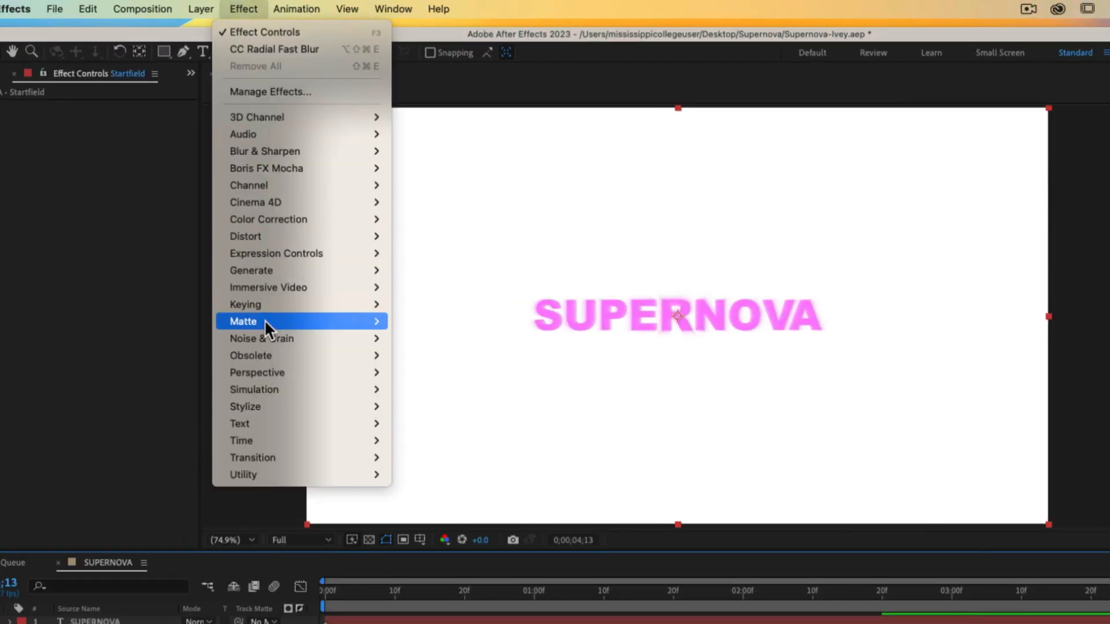
mouse_move(270, 393)
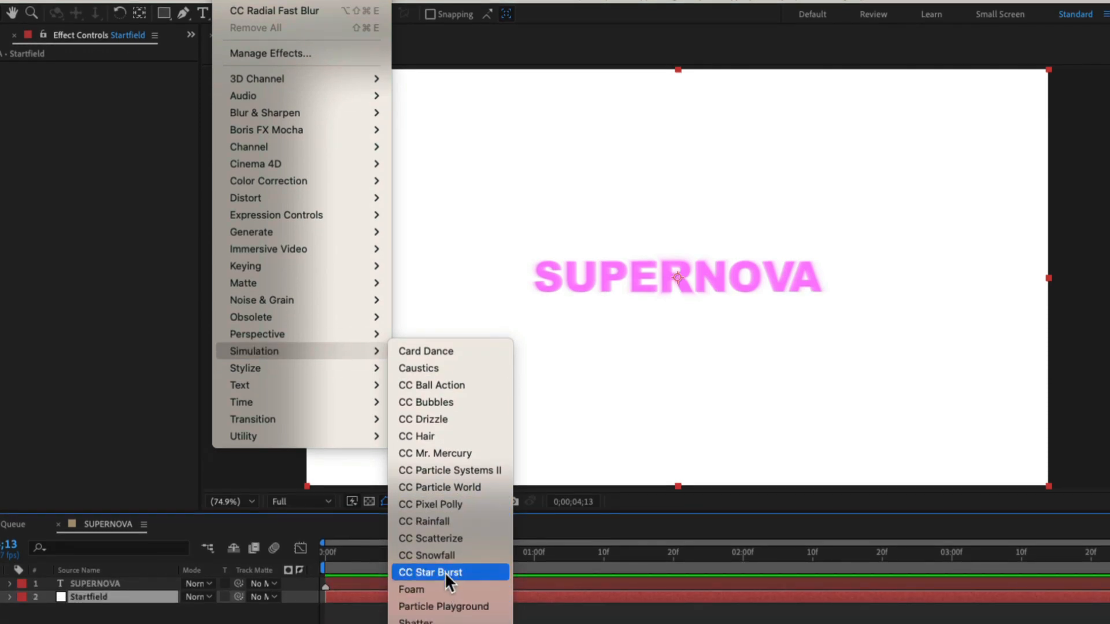
left_click(445, 573)
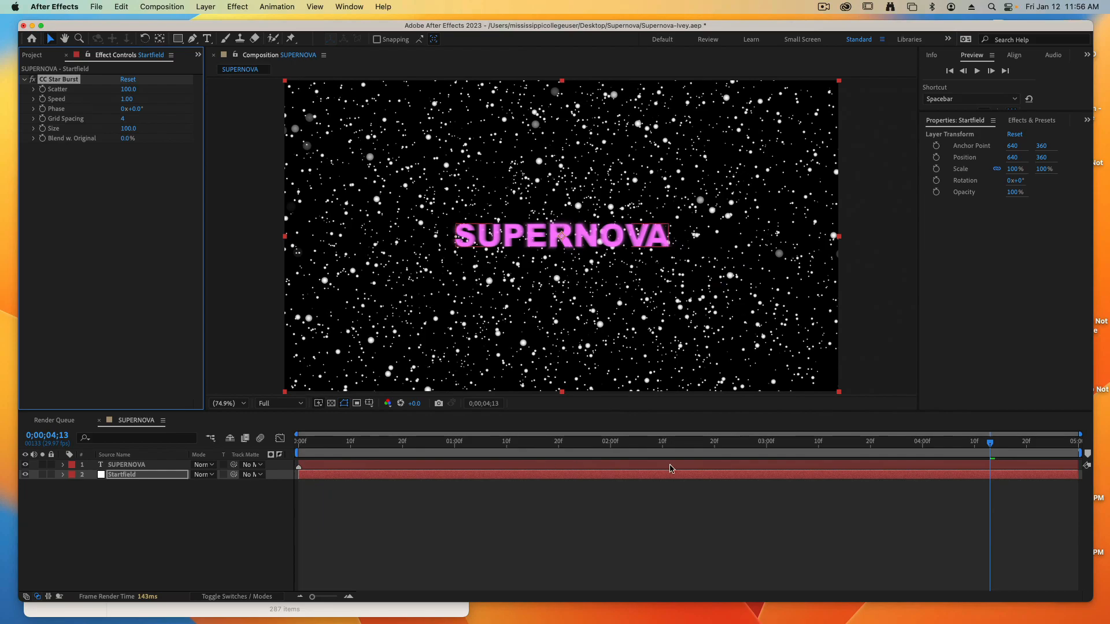
key("space")
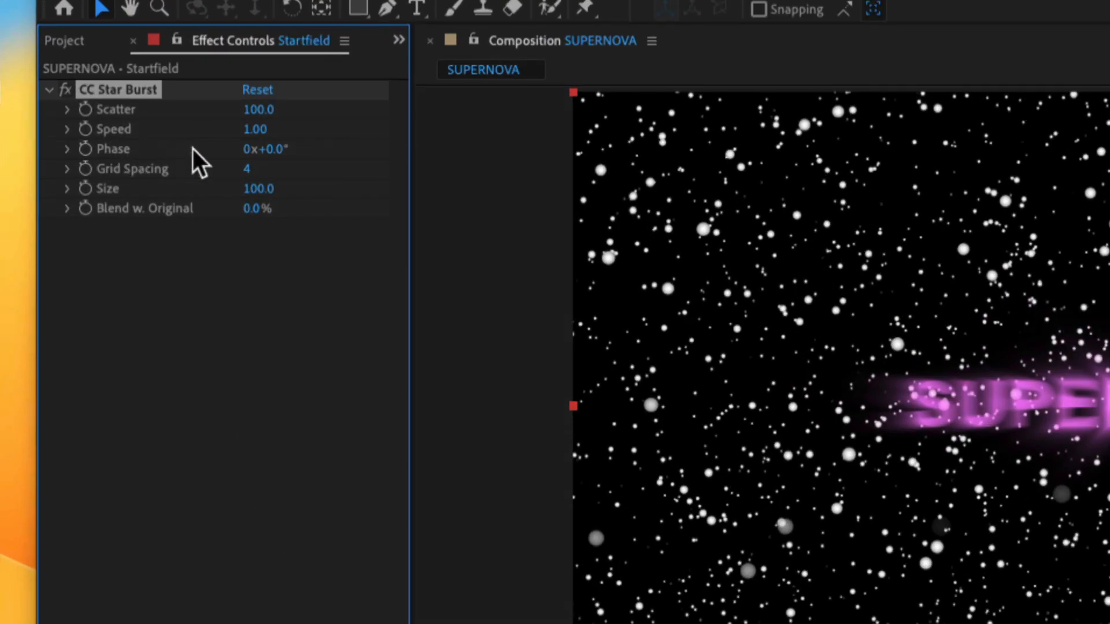
Set the CC Star Burst Speed on the Startfield layer to 0.20
left_click(242, 129)
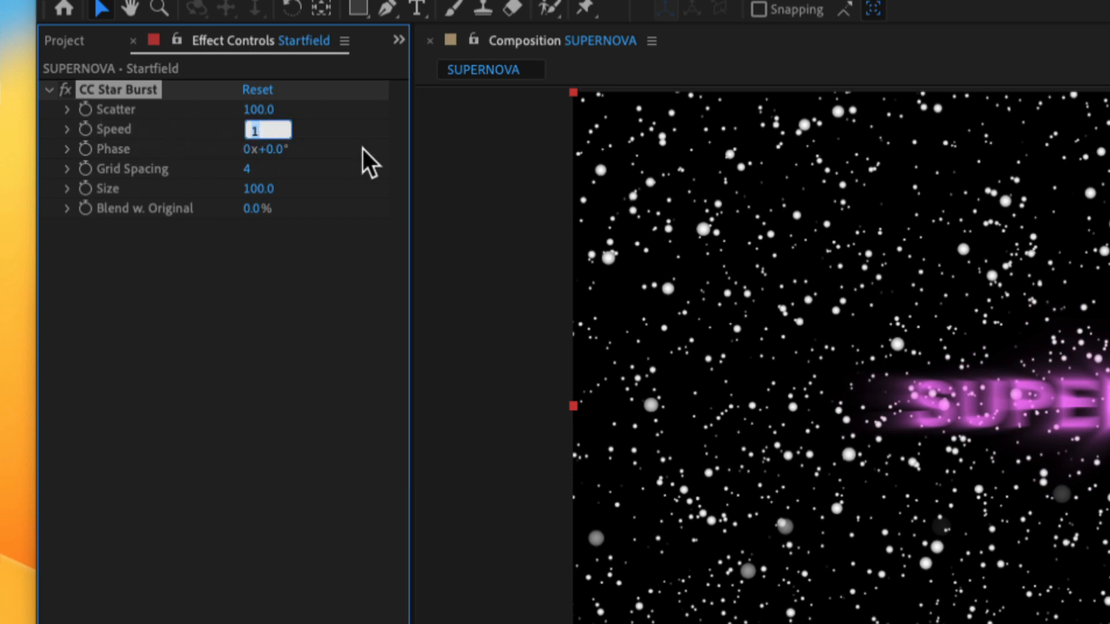
type("20")
key("BackSpace")
key("BackSpace")
type(".20")
key("Tab")
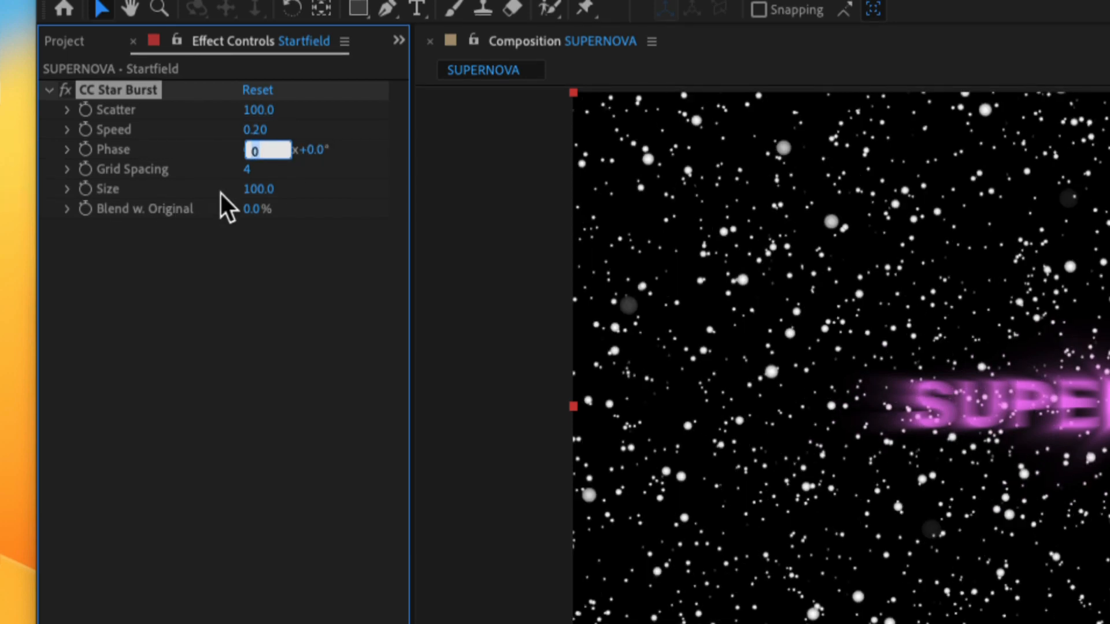
Set the CC Star Burst Size on the Startfield layer to 20
left_click(257, 190)
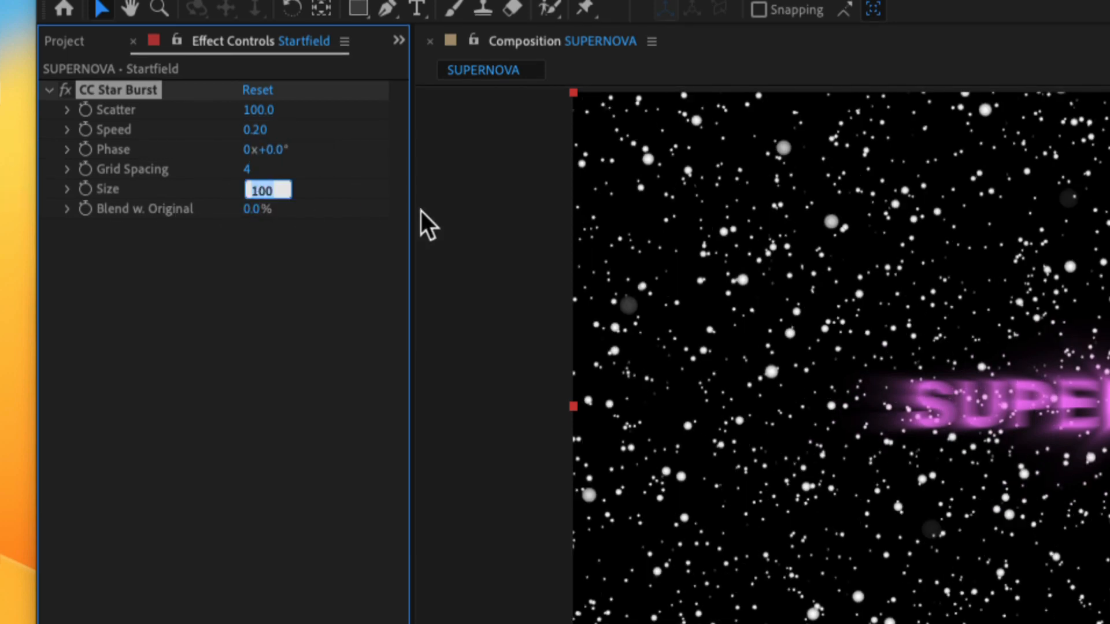
type("20")
key("Tab")
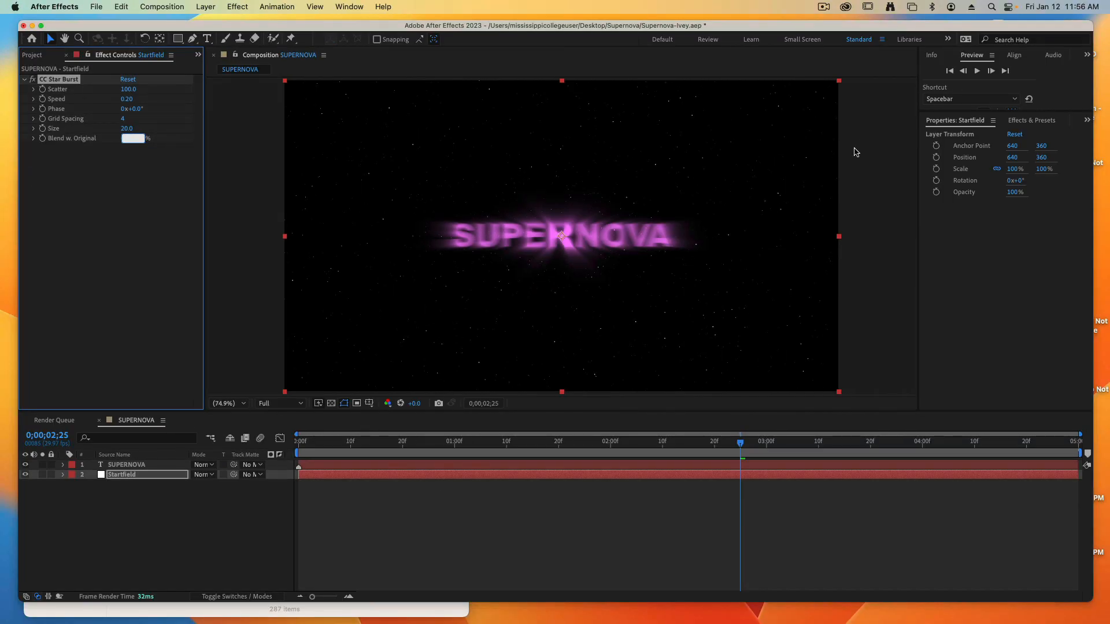
left_click(174, 251)
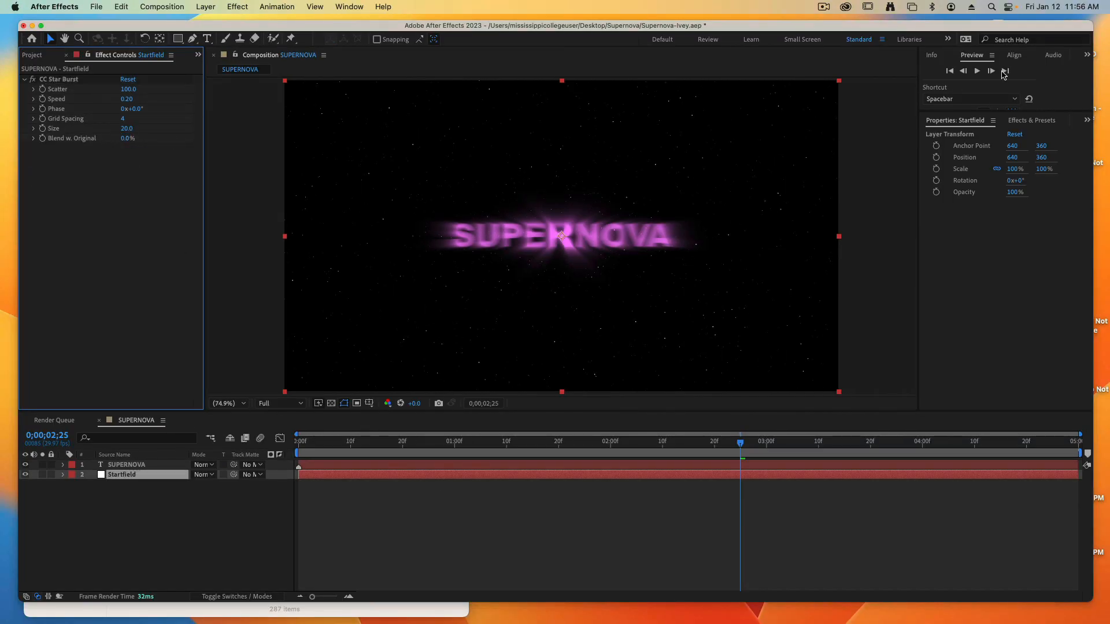
Preview the title over the starfield and scrub the timeline from the start to 0;00;04;02
left_click(976, 71)
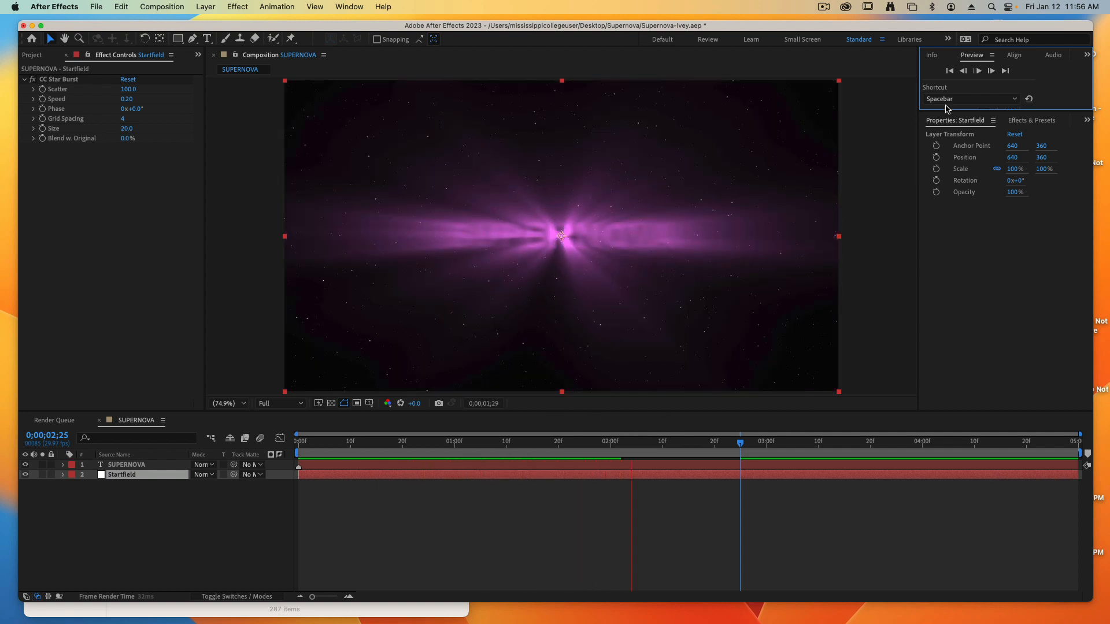
key("space")
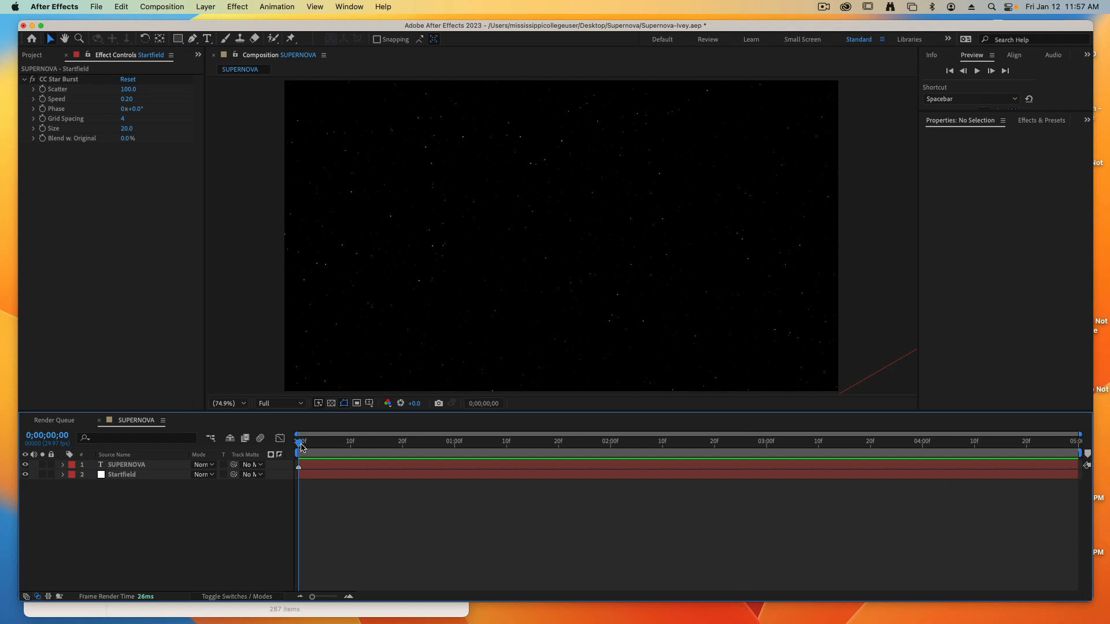
left_click_drag(300, 445, 933, 448)
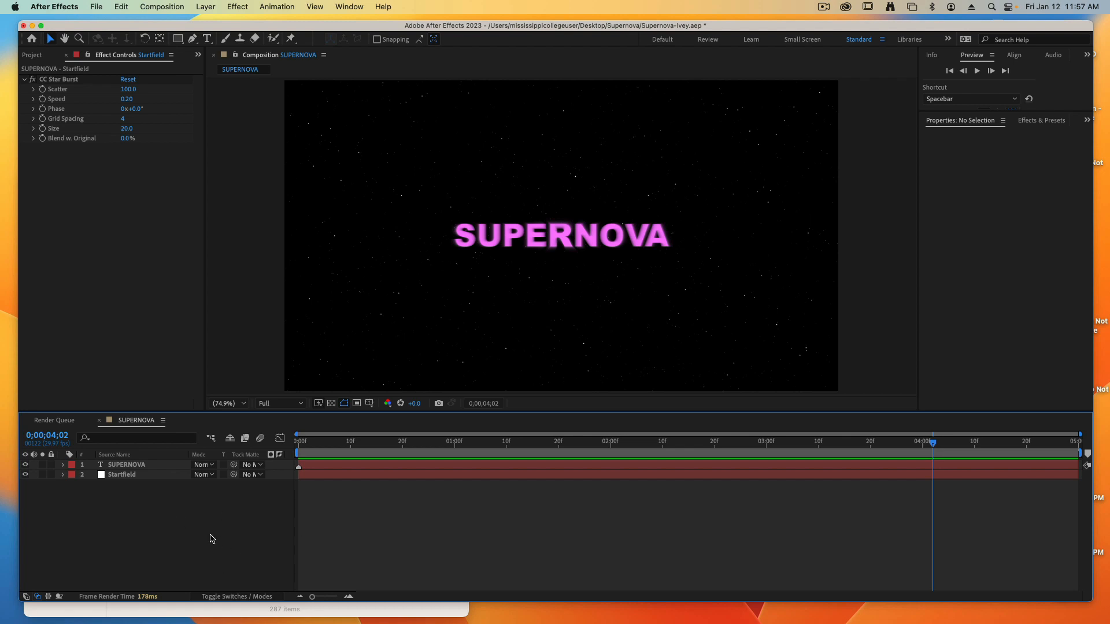
Create a black solid layer named Lensflair at composition size
left_click(205, 6)
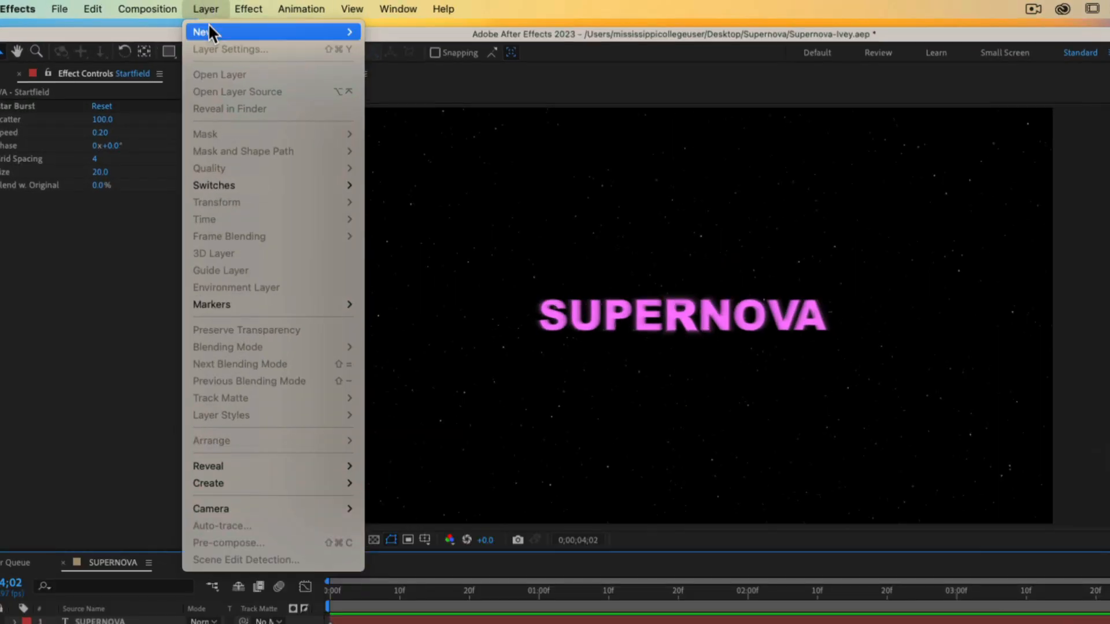
mouse_move(210, 33)
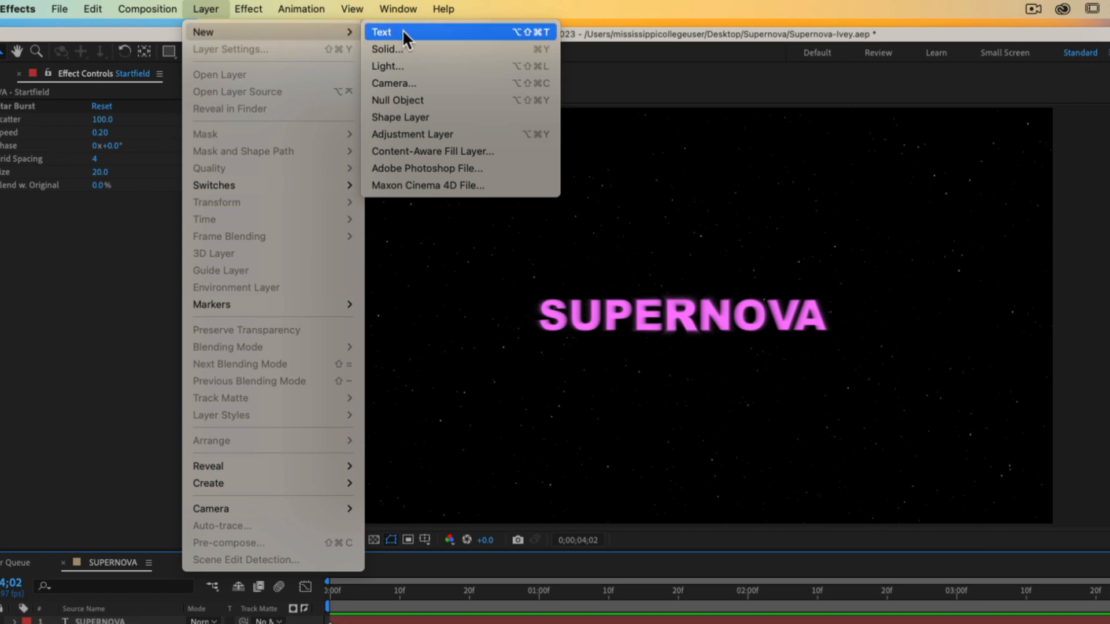
left_click(407, 51)
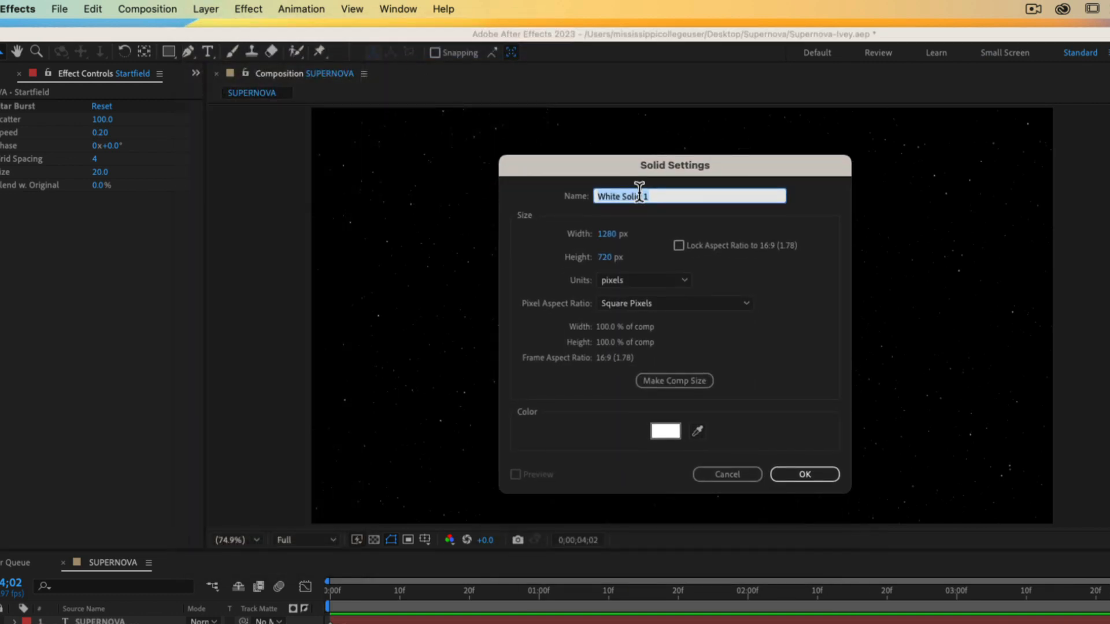
type("Lensflair")
left_click(680, 380)
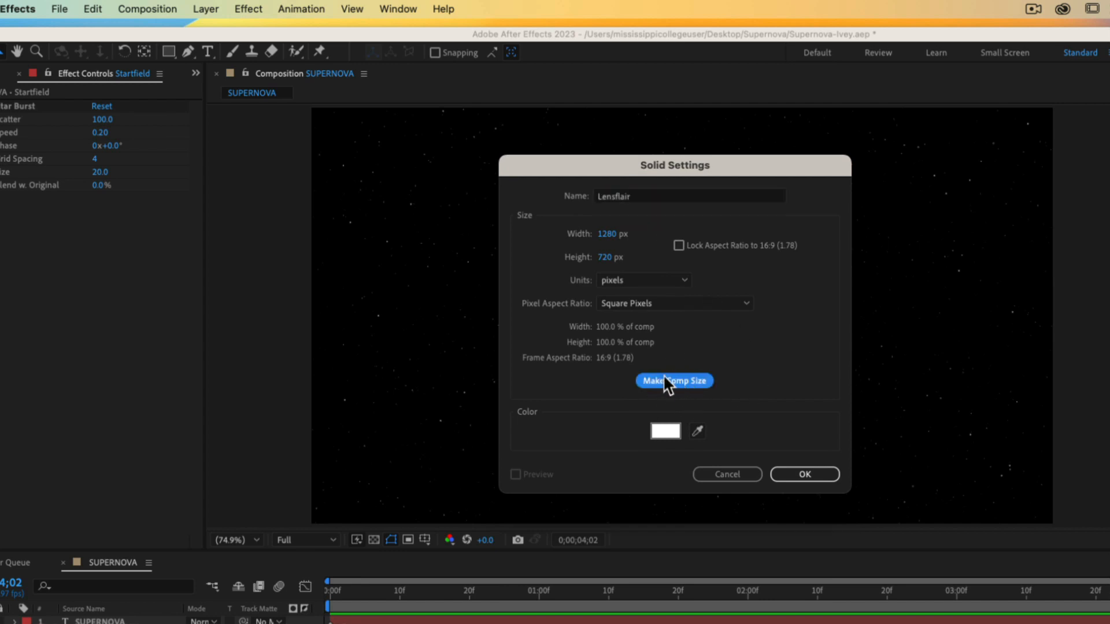
left_click(666, 430)
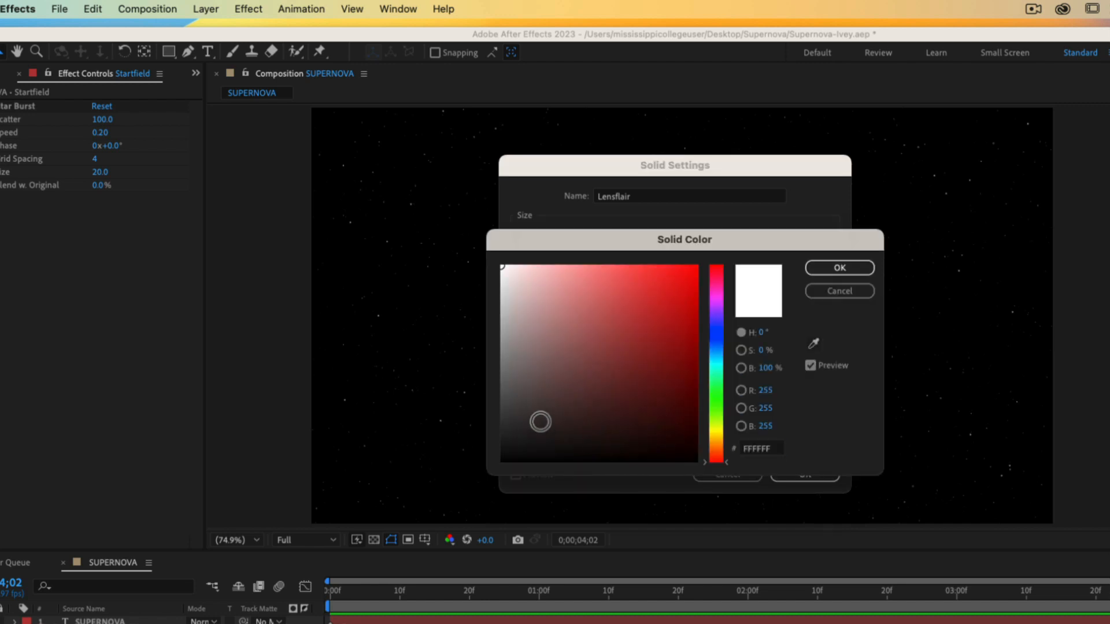
left_click(850, 271)
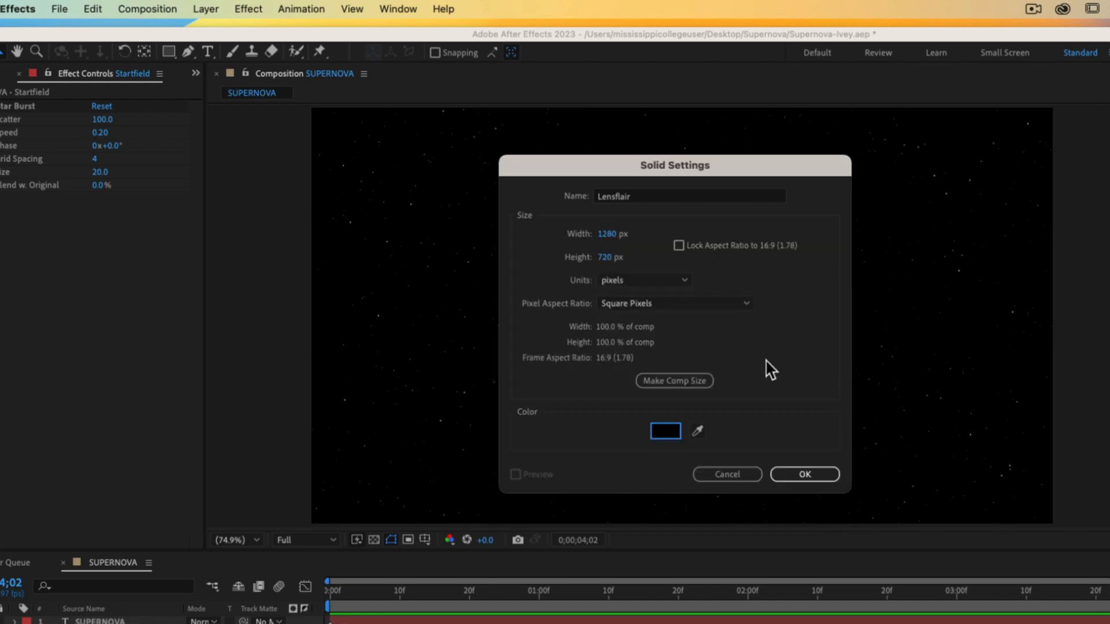
left_click(805, 467)
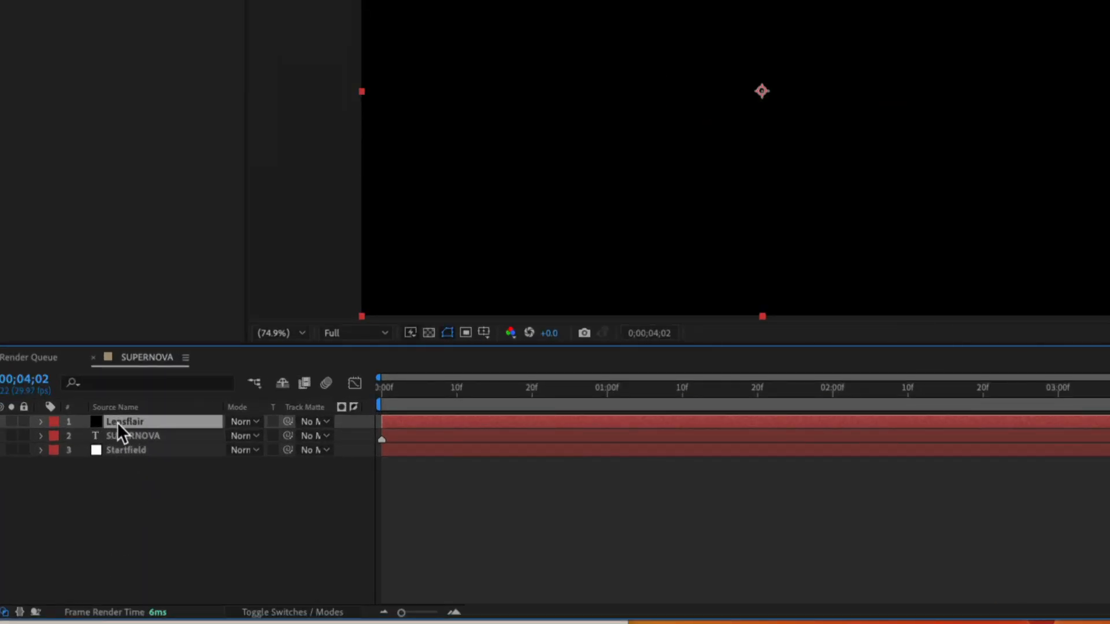
Move the Lensflair layer below Startfield in the layer stack and set the current time to 0;00;03;00
left_click_drag(115, 466, 132, 474)
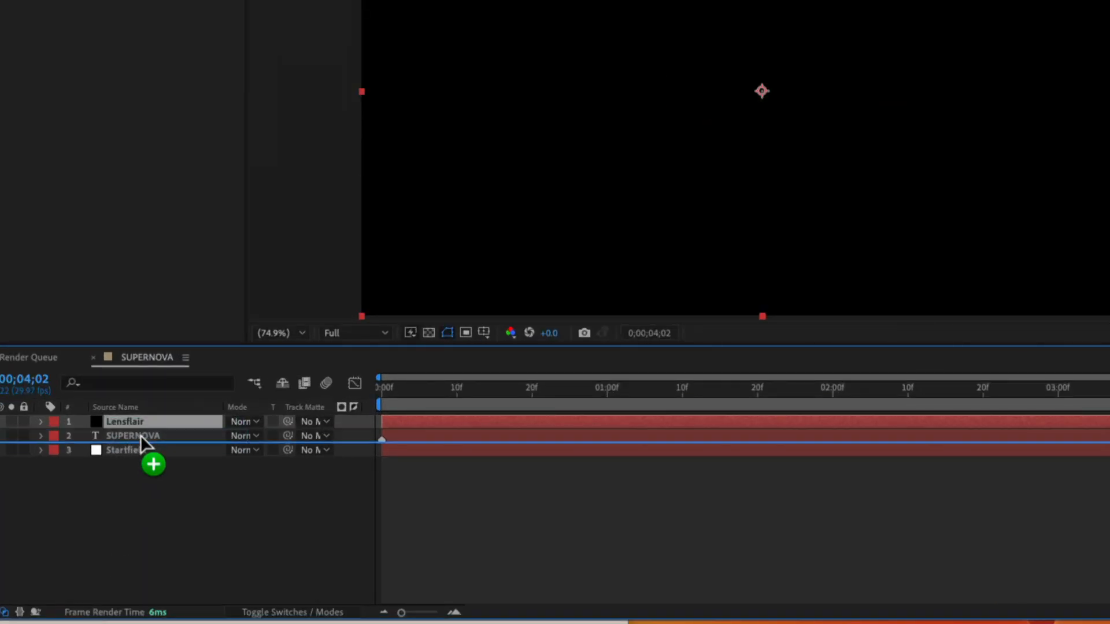
left_click_drag(141, 436, 136, 456)
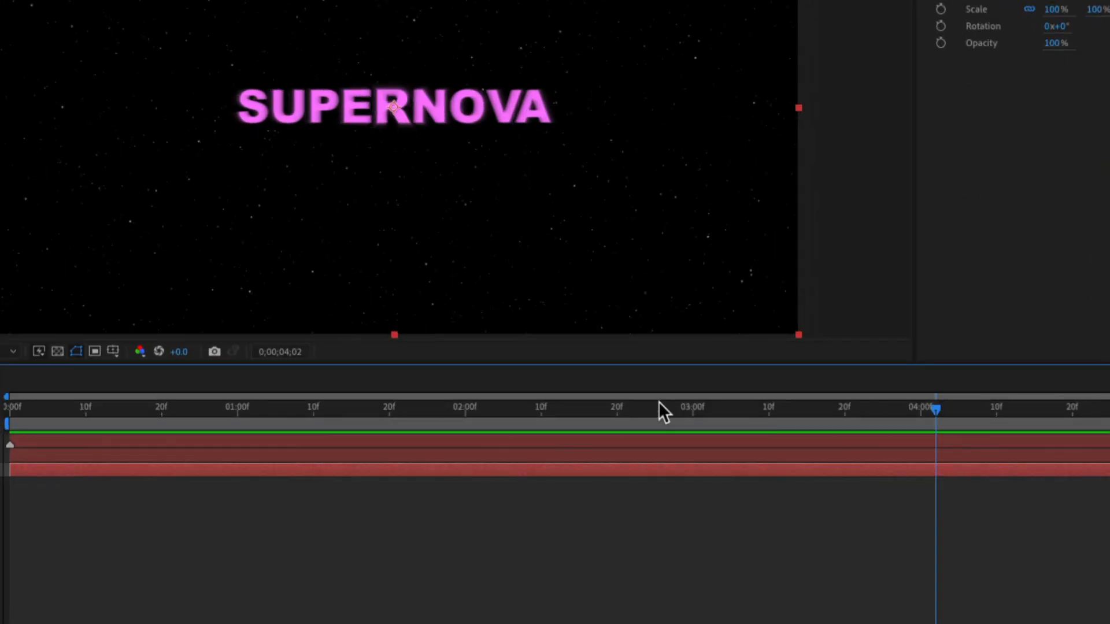
left_click_drag(701, 407, 692, 408)
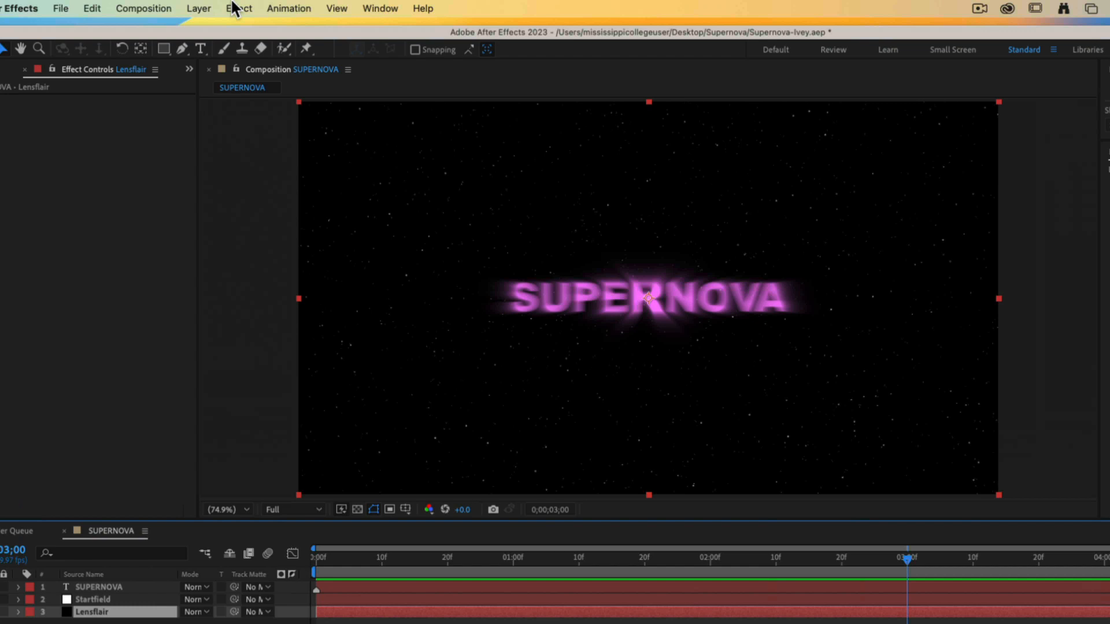
Apply the Lens Flare generate effect to the Lensflair layer and set its Flare Center to 640, 360
left_click(232, 6)
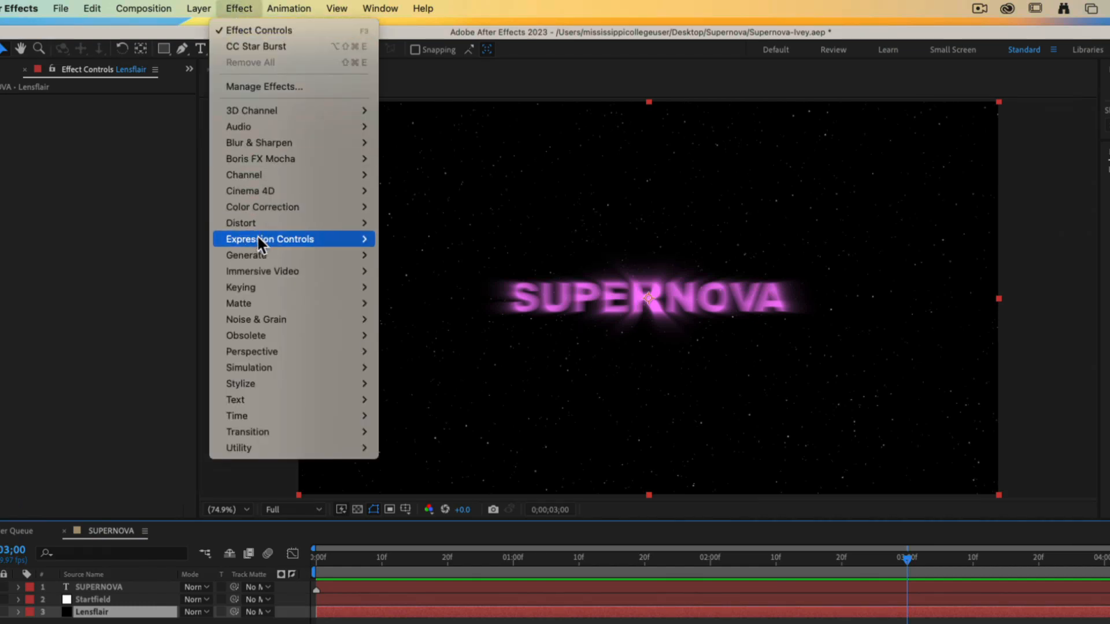
mouse_move(290, 257)
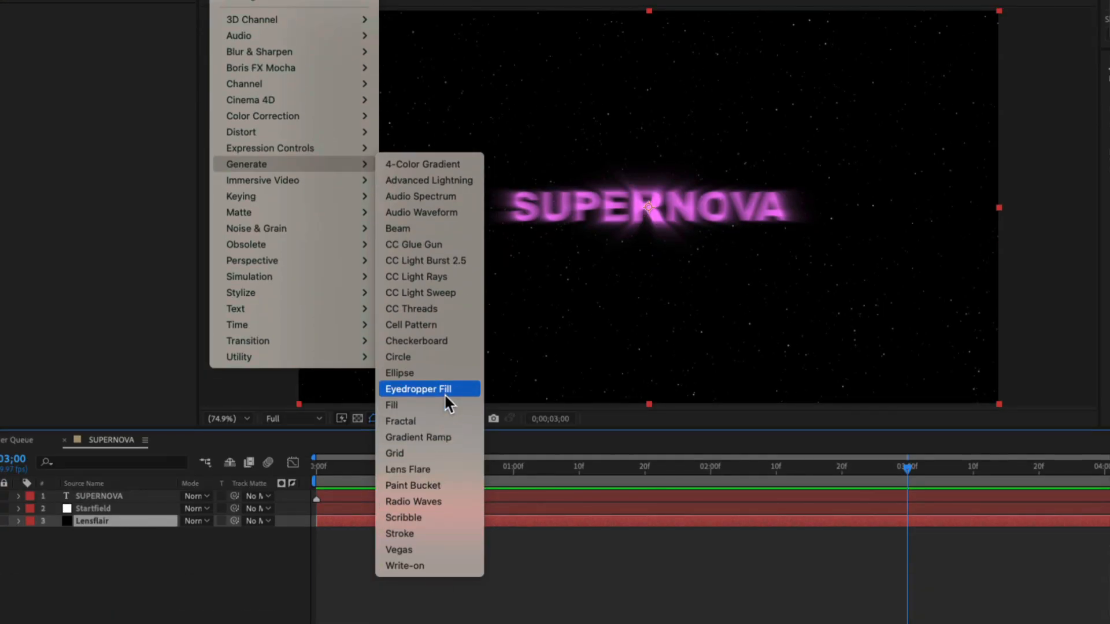
left_click(421, 470)
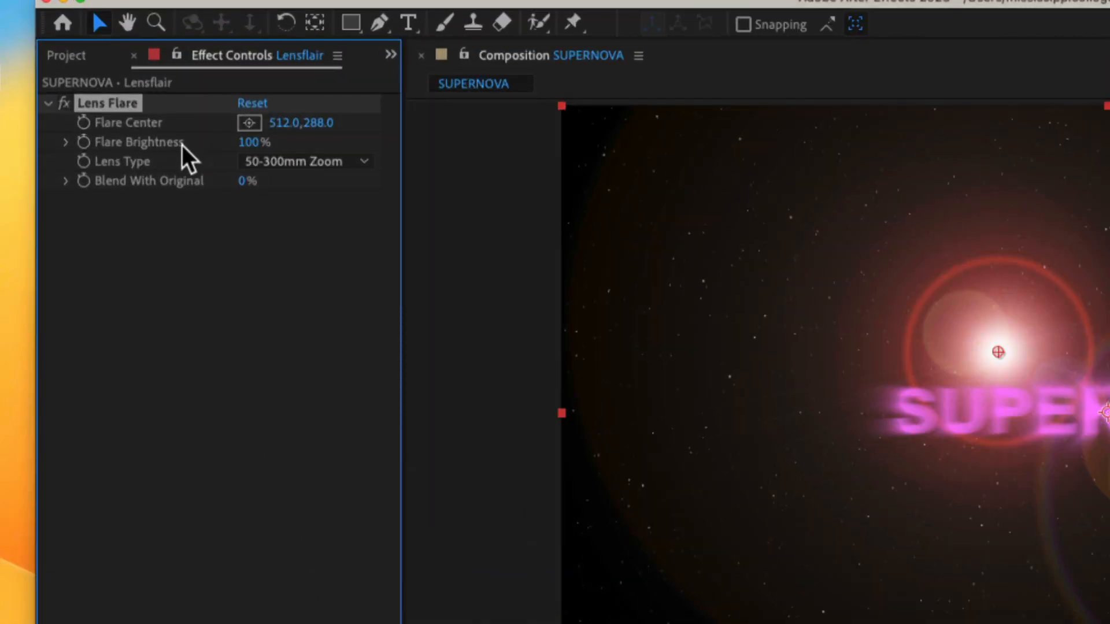
left_click(289, 124)
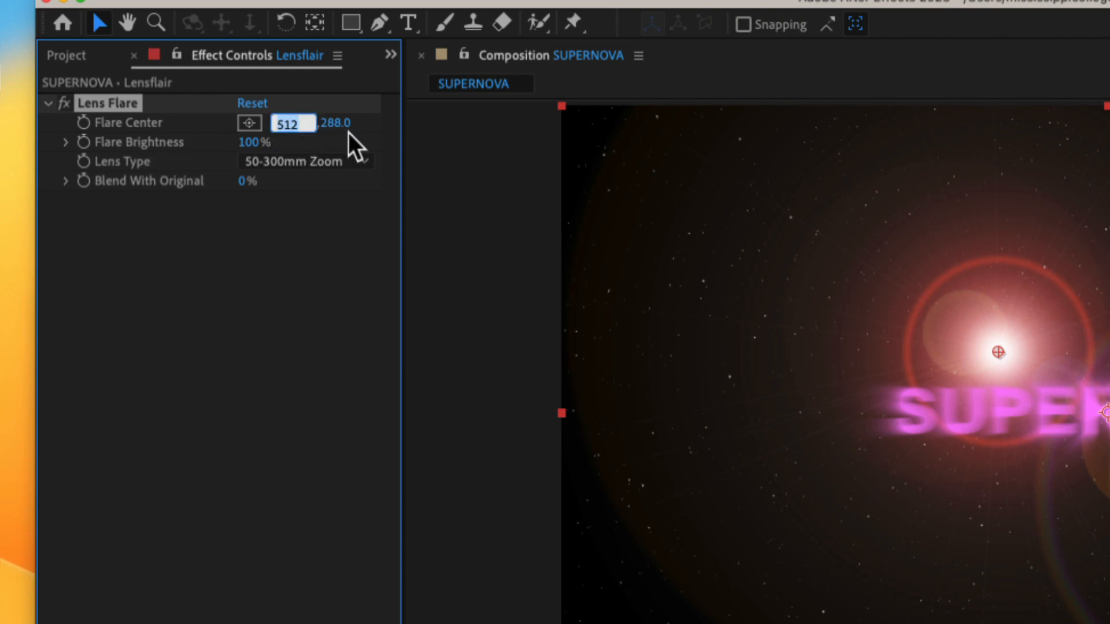
type("640")
key("Return")
type("360")
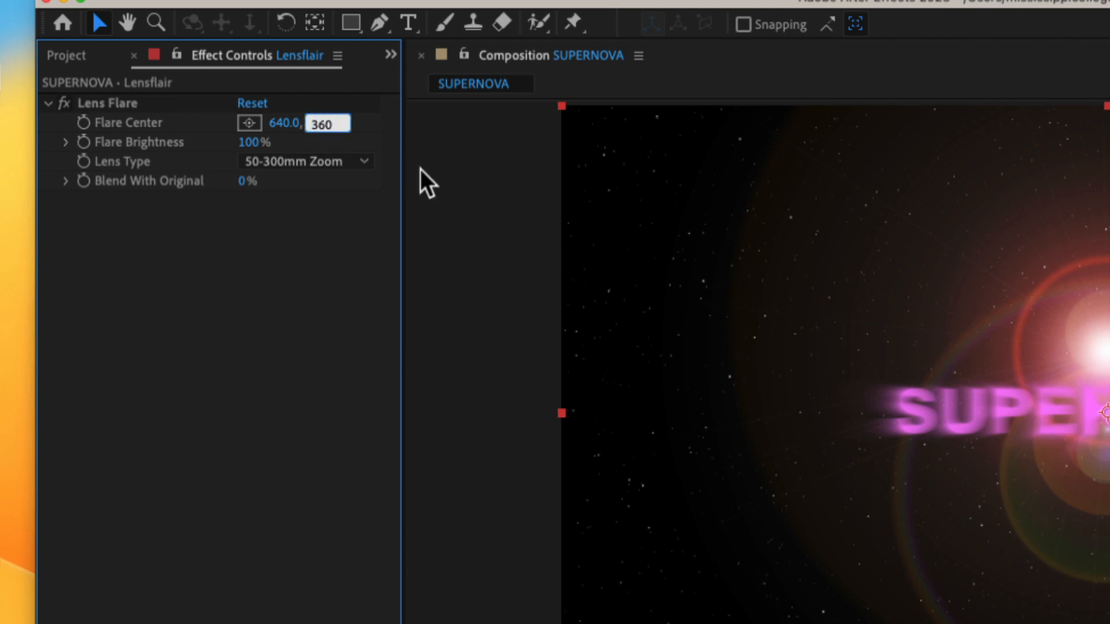
Set Flare Brightness to 0% and start keyframing it on the Lensflair layer at 0;00;03;00
left_click_drag(243, 143, 65, 170)
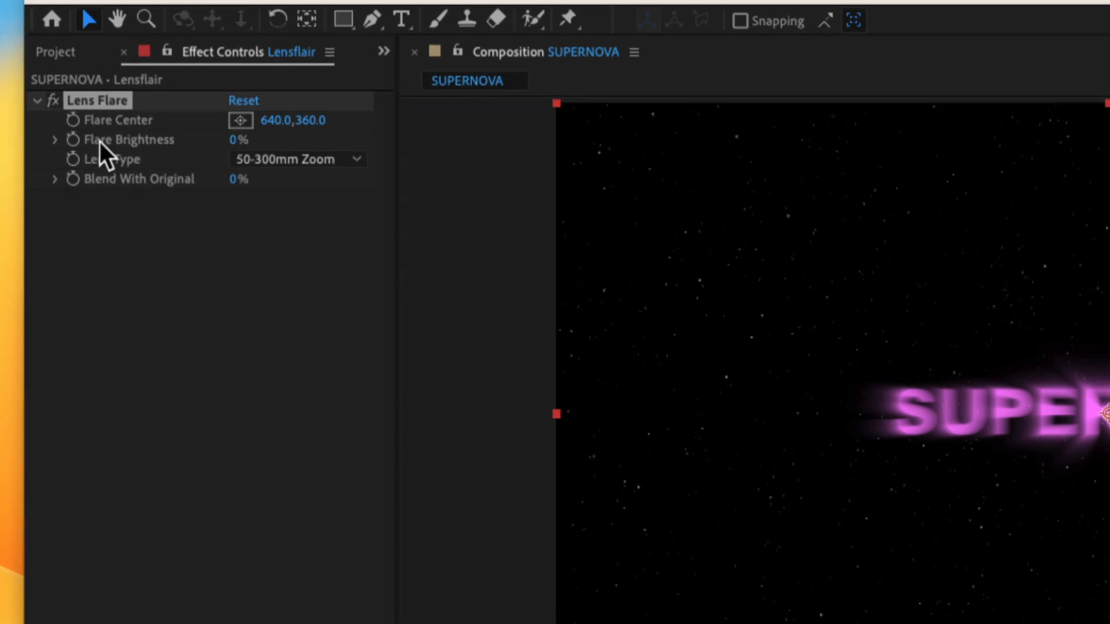
left_click(71, 140)
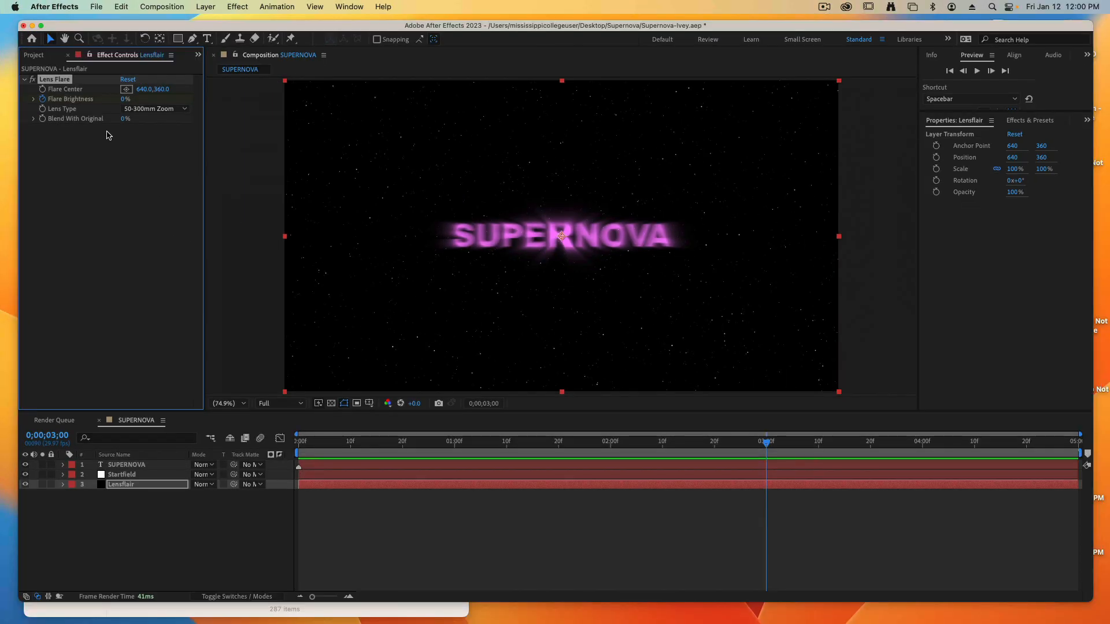
left_click(775, 502)
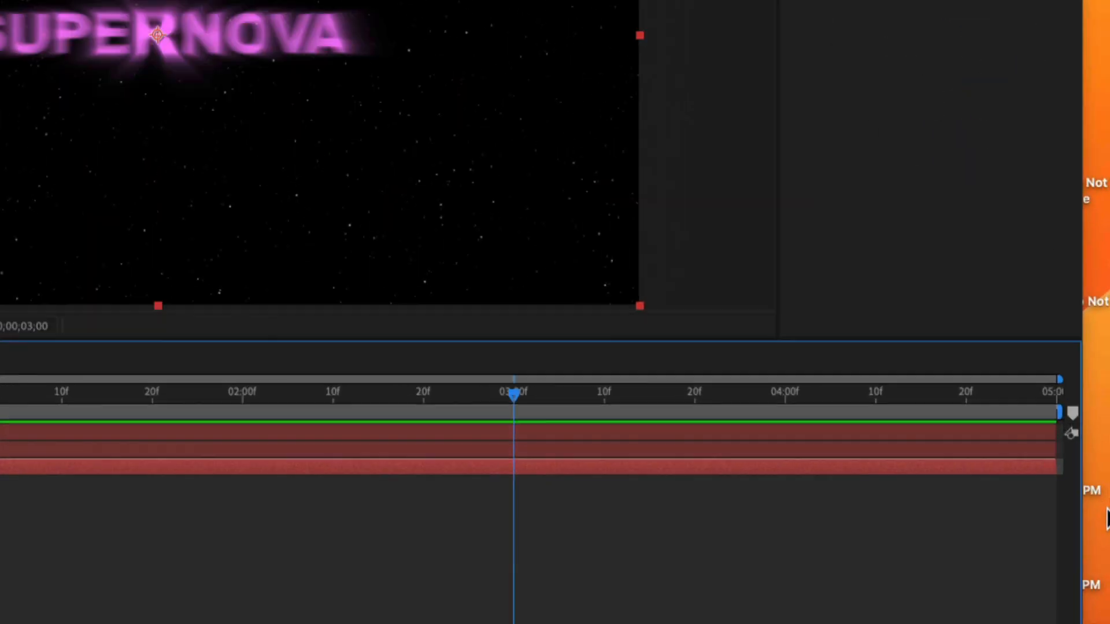
Keyframe the Lens Flare's Flare Brightness at 300% on the last frame, 0;00;04;29
left_click(770, 442)
left_click_drag(490, 387, 1061, 381)
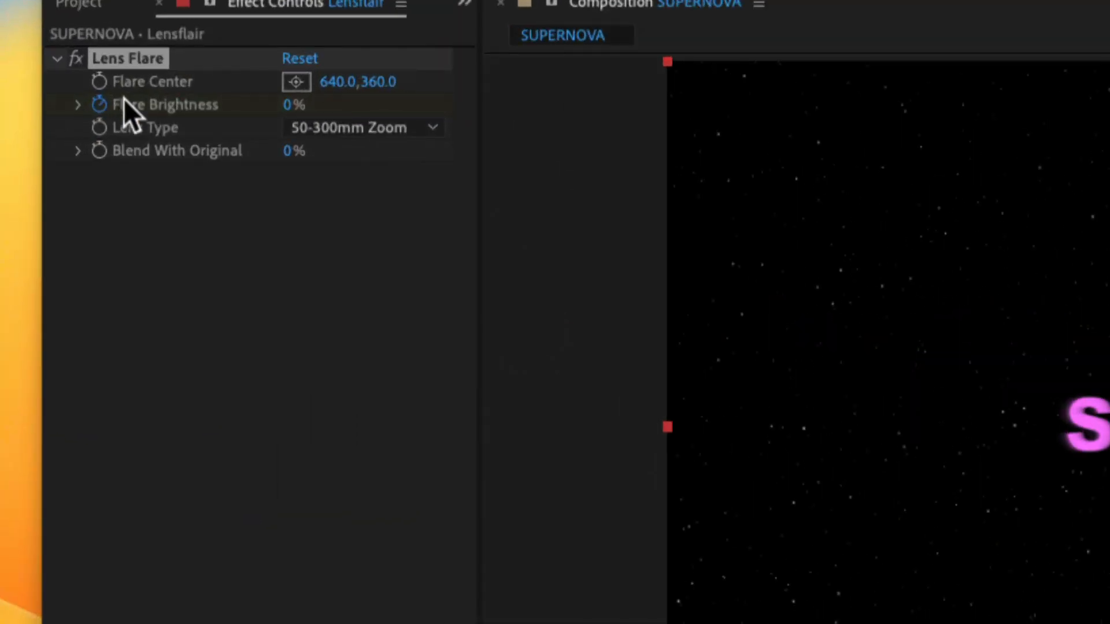
left_click(286, 105)
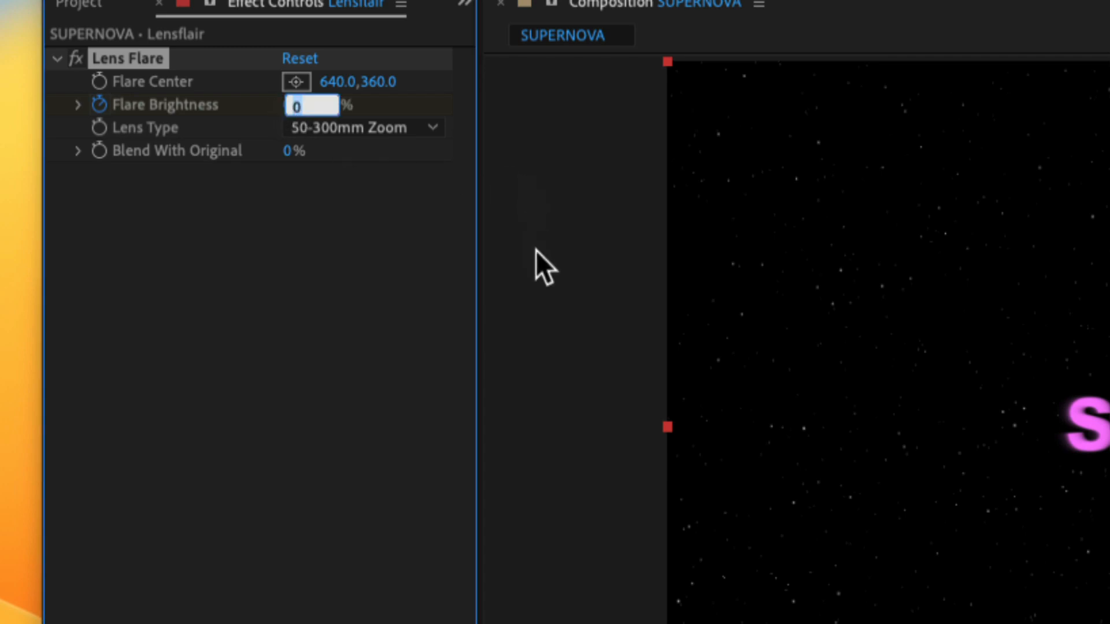
type("300")
key("Tab")
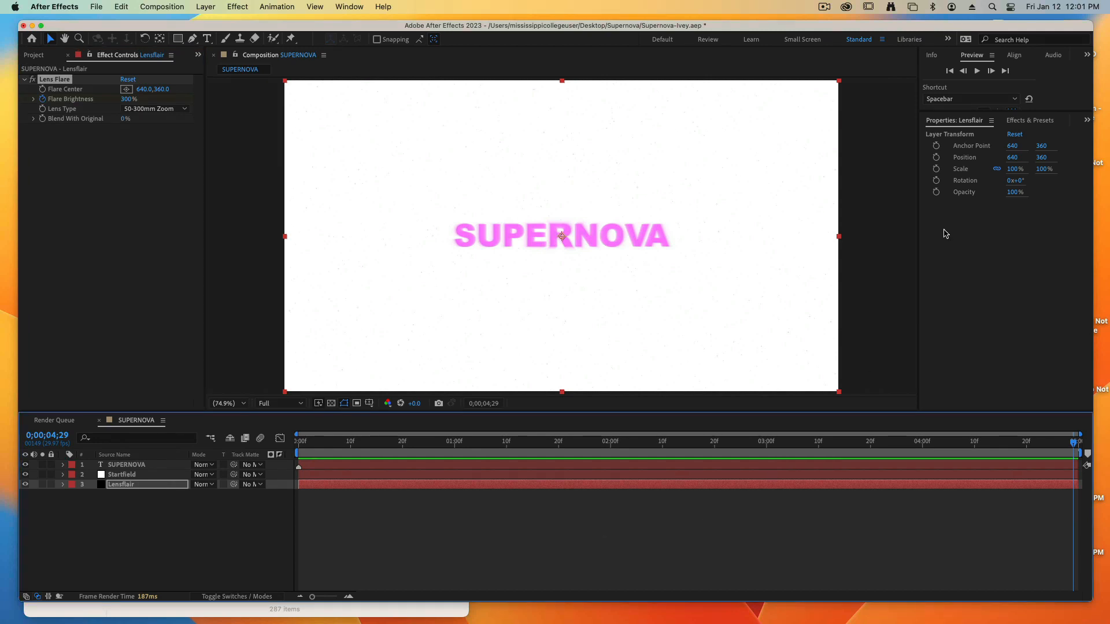
Preview the lens flare animation and save the project
left_click(977, 70)
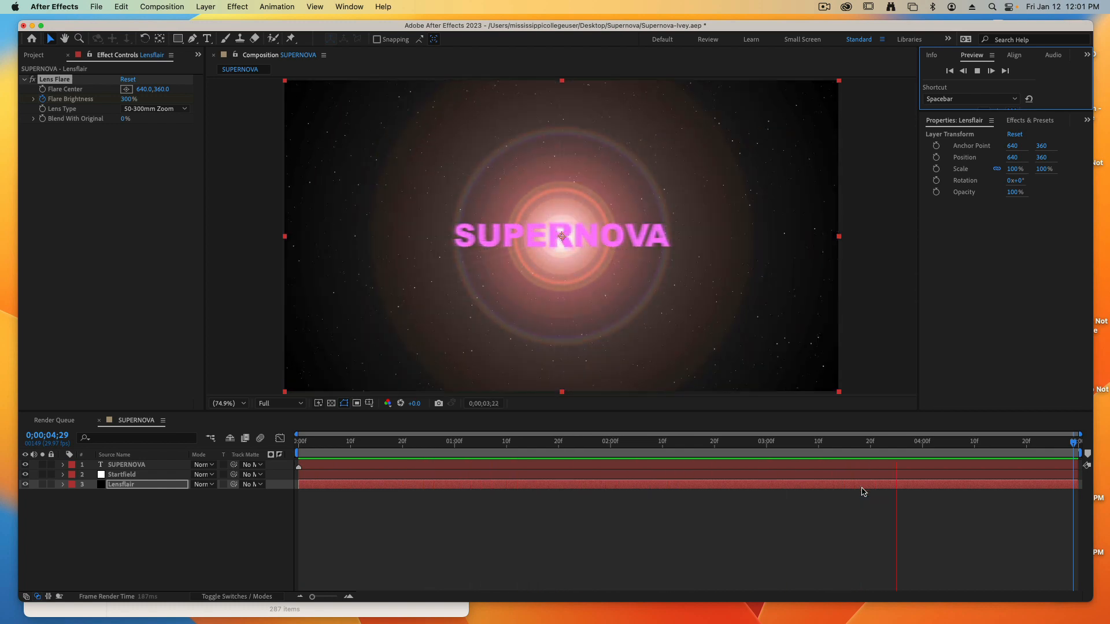
left_click(870, 524)
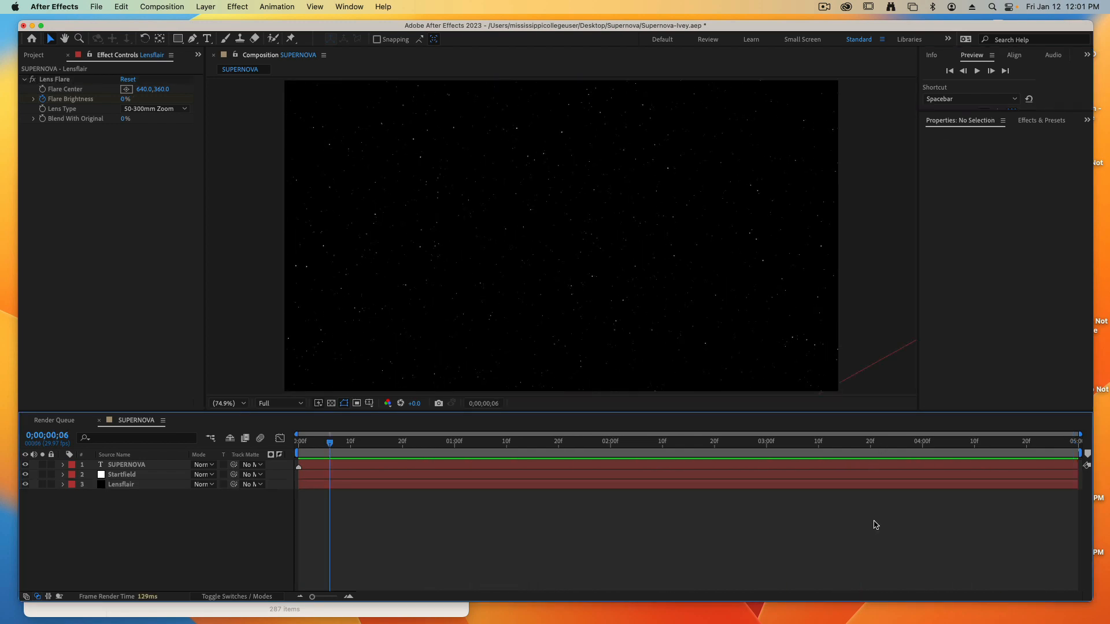
left_click(94, 7)
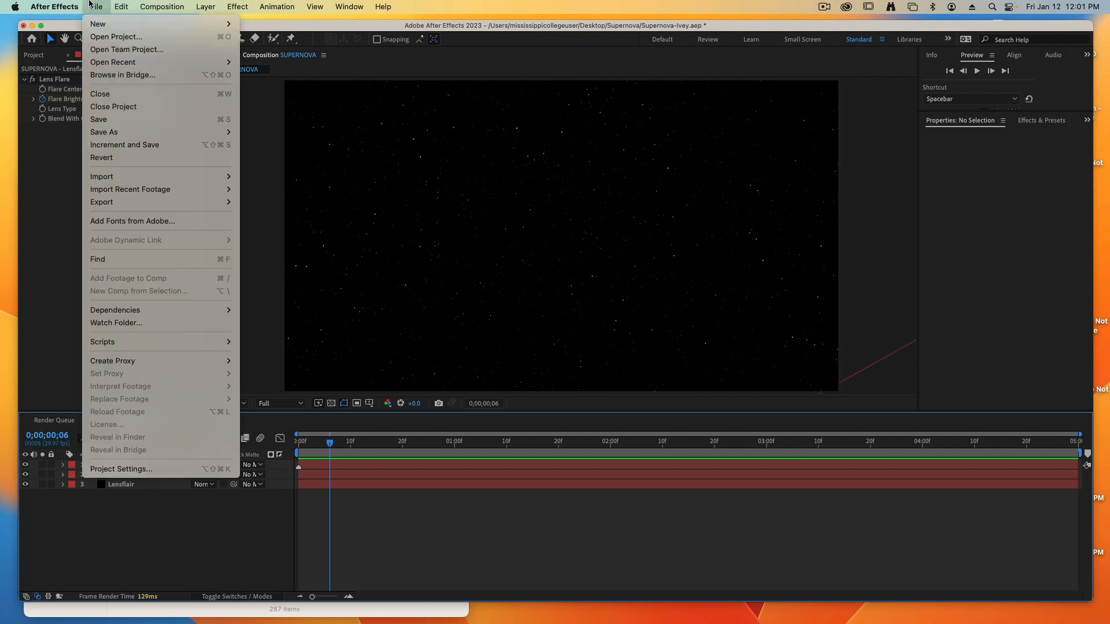
left_click(107, 119)
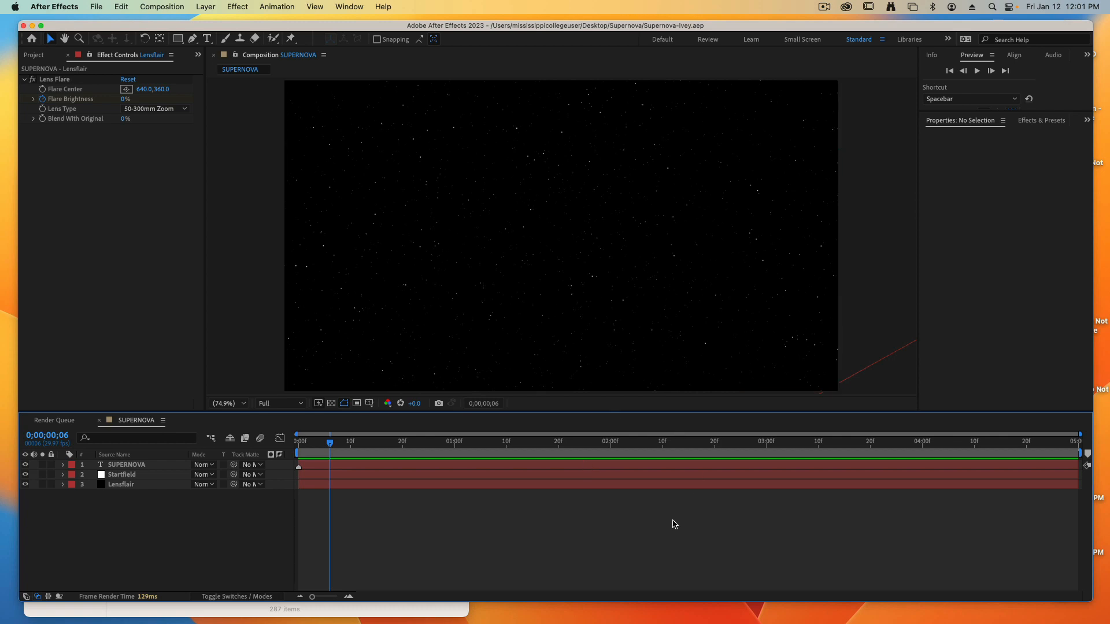
Render the SUPERNOVA composition through the Render Queue as H.264 to SUPERNOVA.mp4 in the Supernova folder
left_click(91, 3)
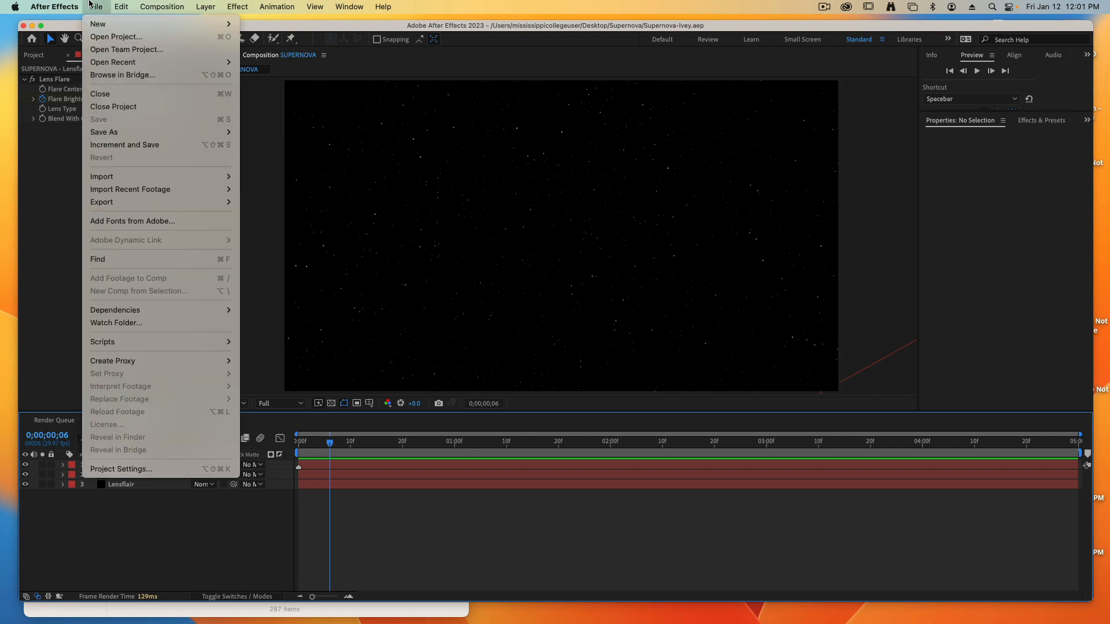
mouse_move(99, 203)
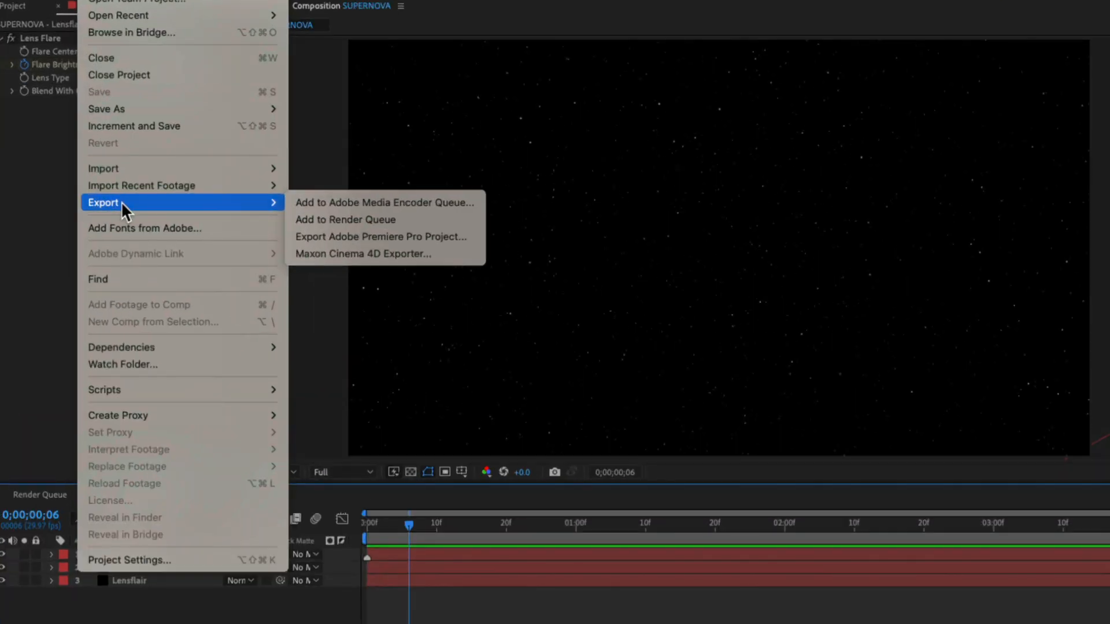
left_click(373, 224)
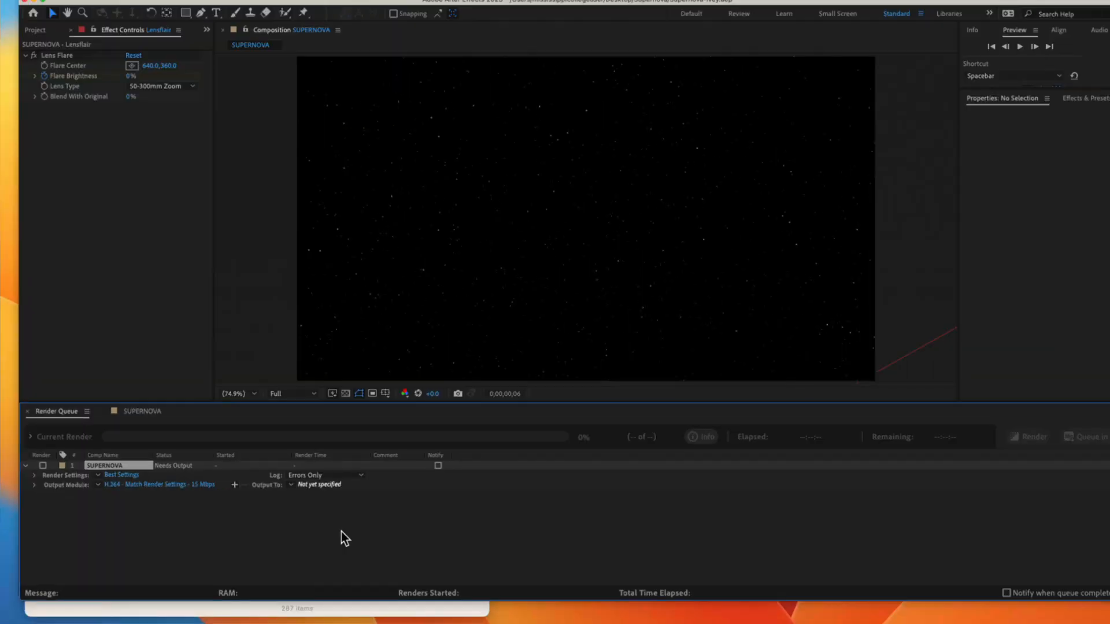
left_click(566, 413)
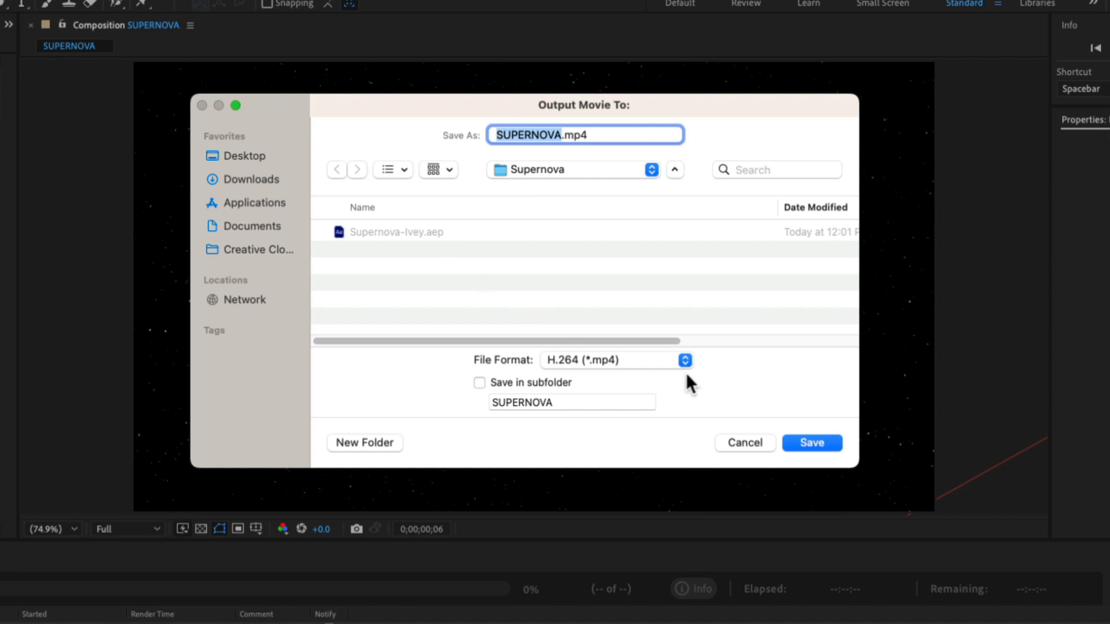
left_click(813, 445)
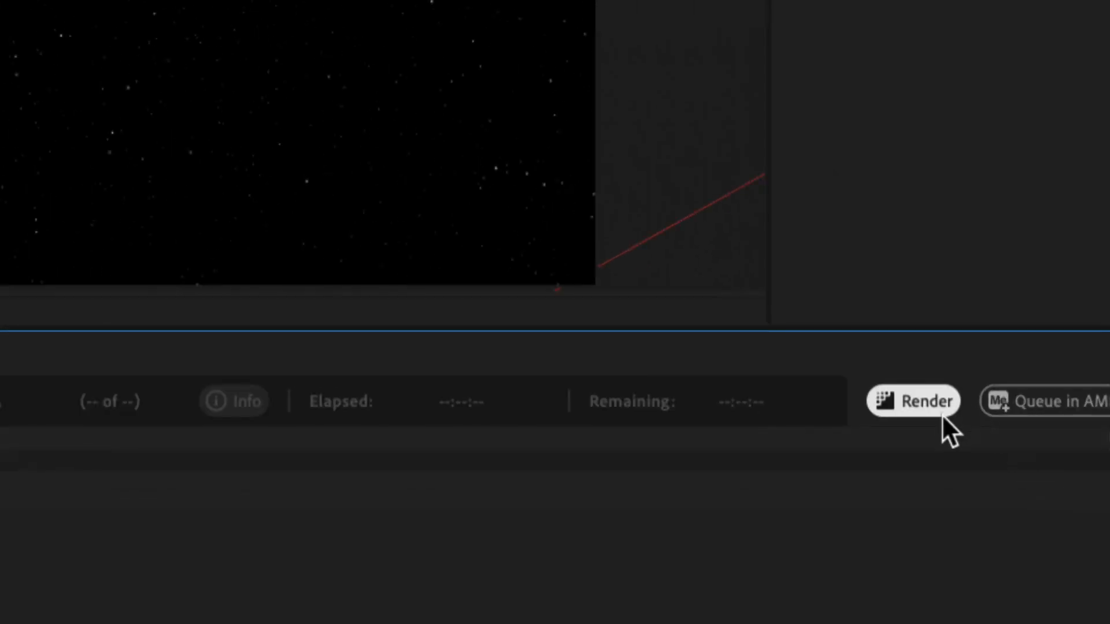
left_click(993, 447)
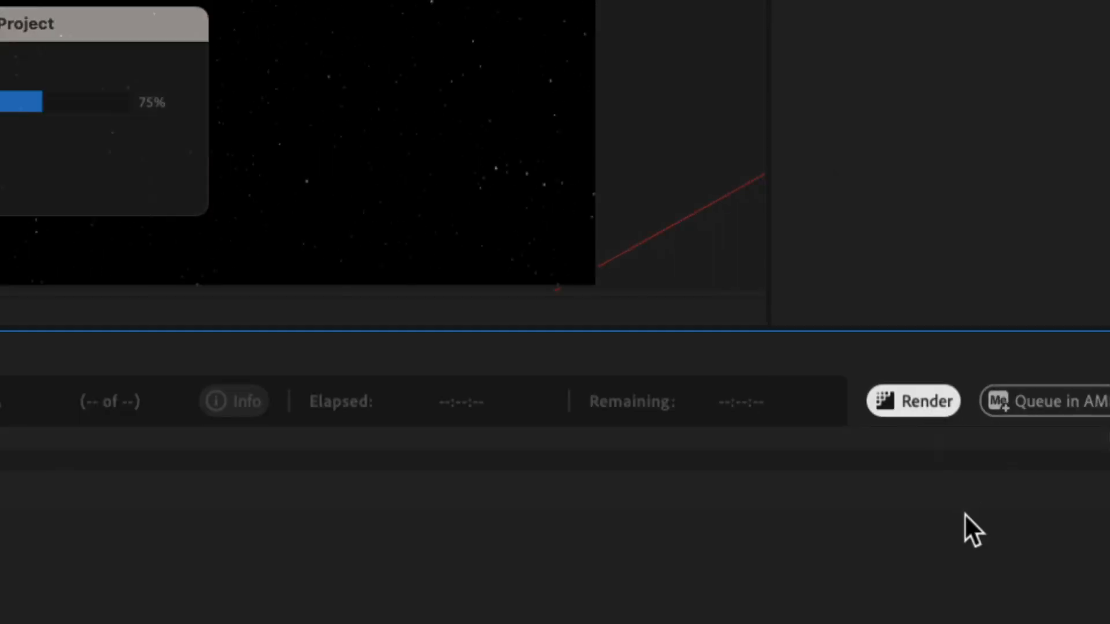